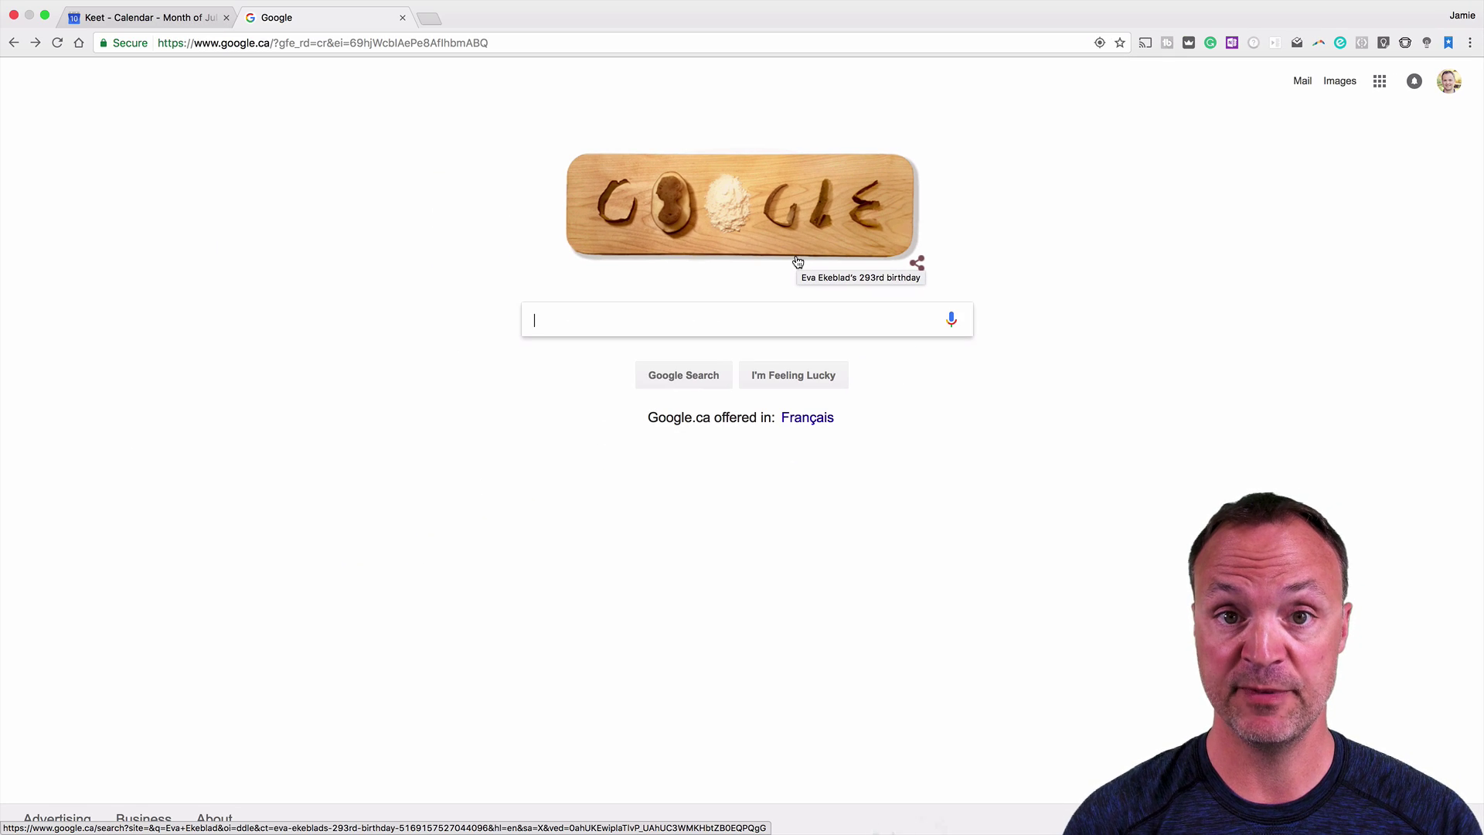
# Step: Search Google for 'make an appointment for the vet next tuesday at 1pm'
pyautogui.write('ma')
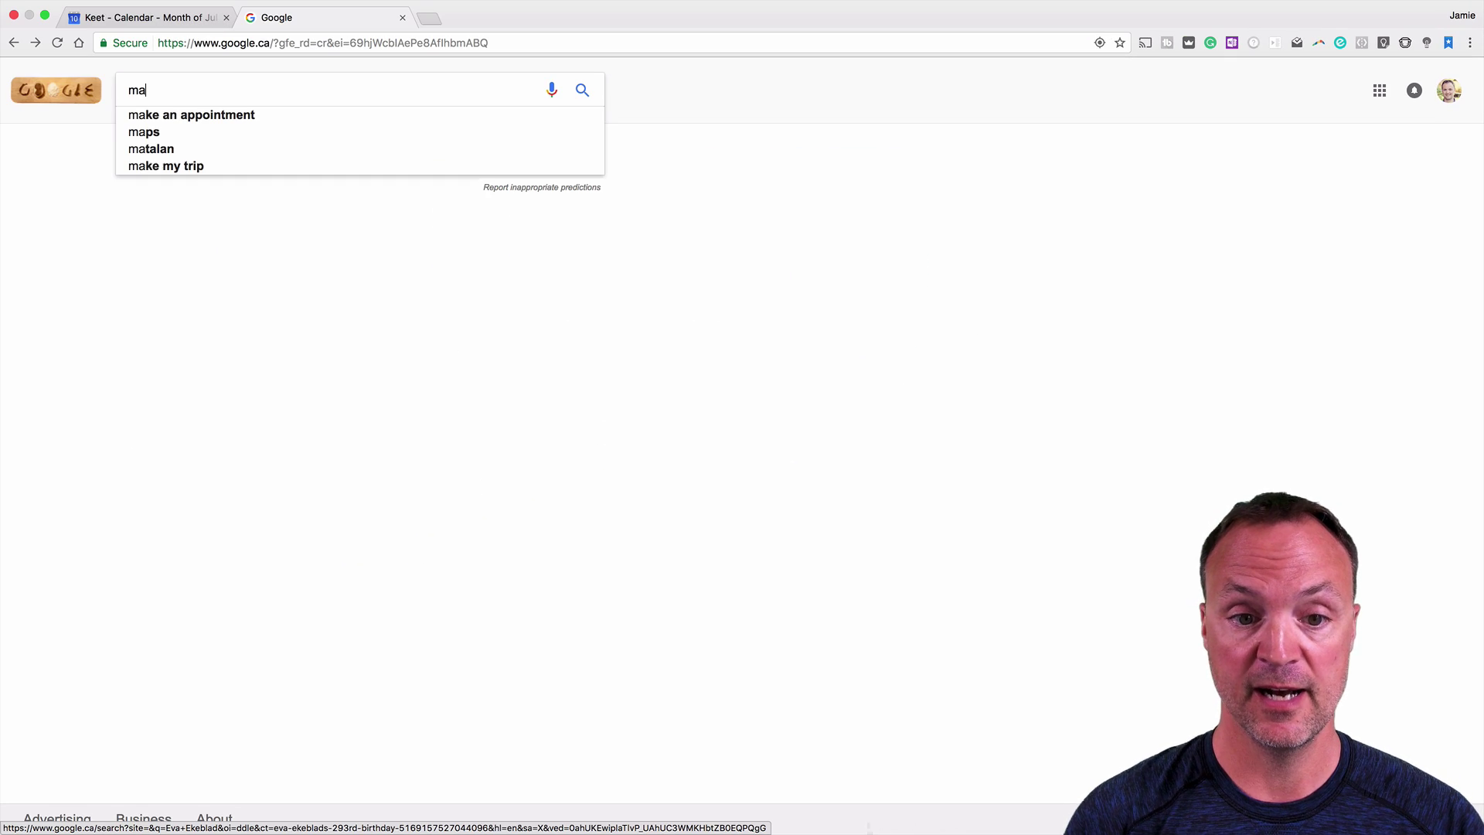
pyautogui.write('ke an app')
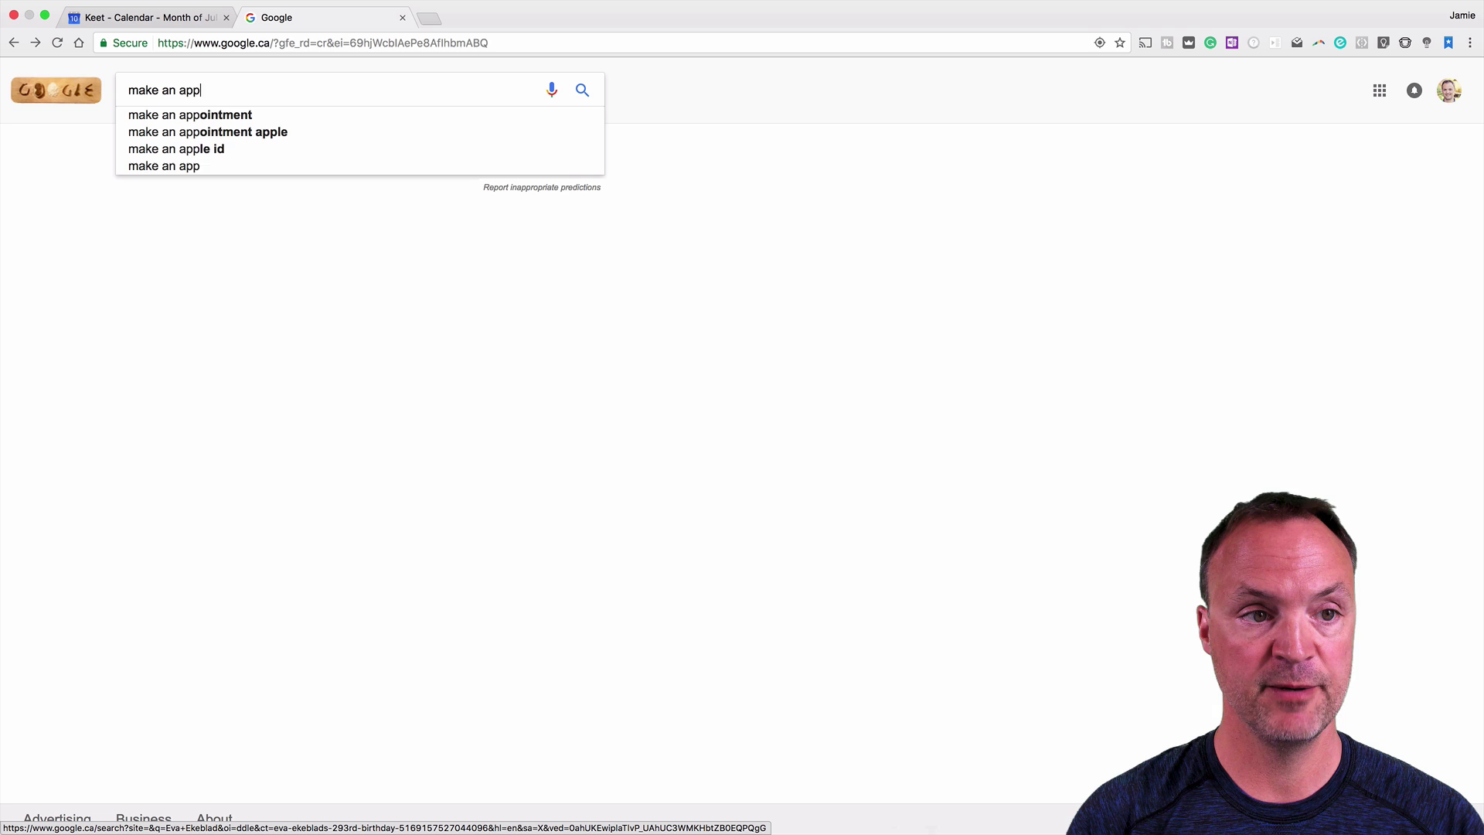
pyautogui.write('ointment for the ')
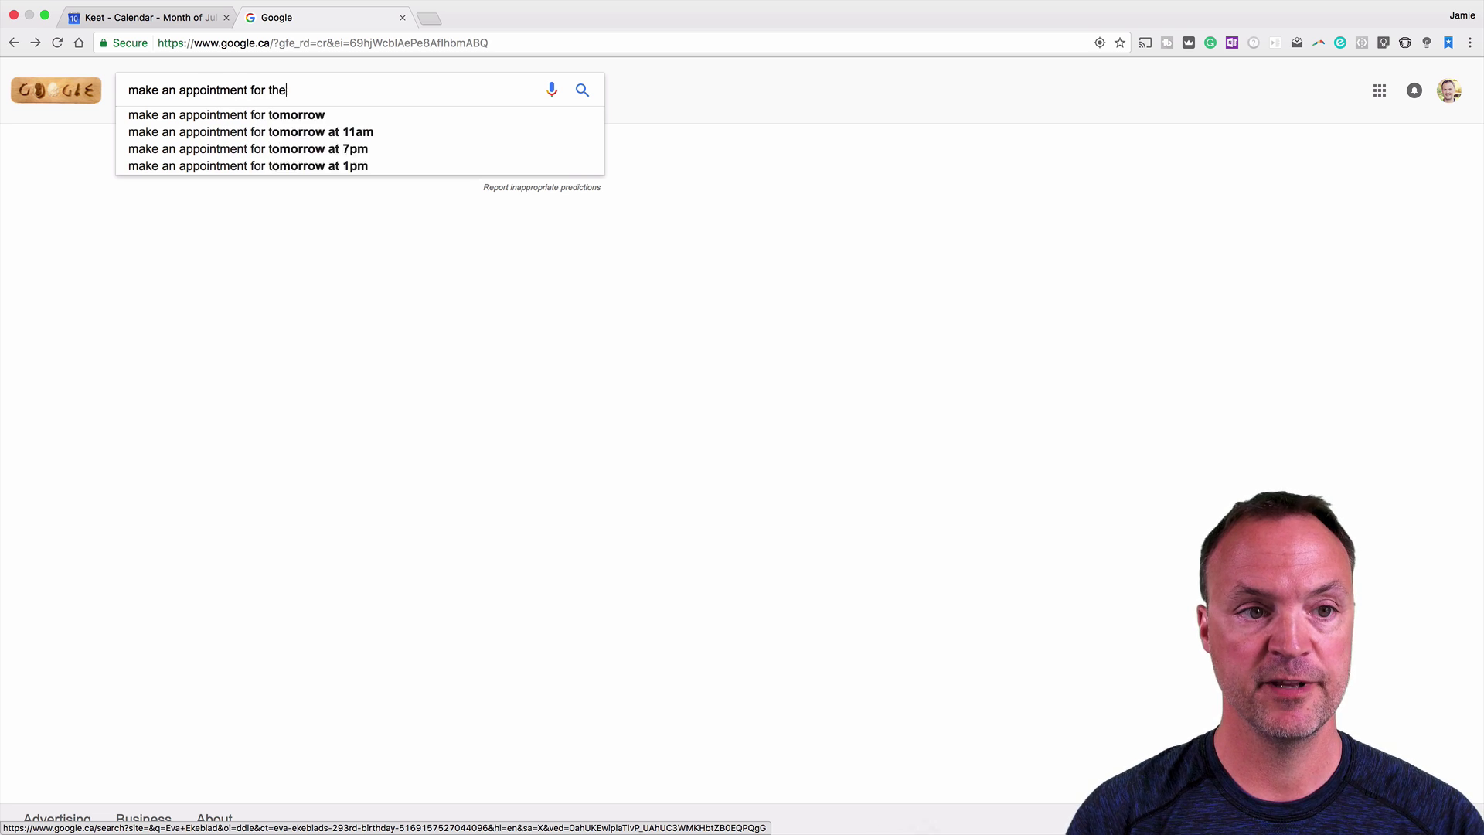
pyautogui.write('vet next tue')
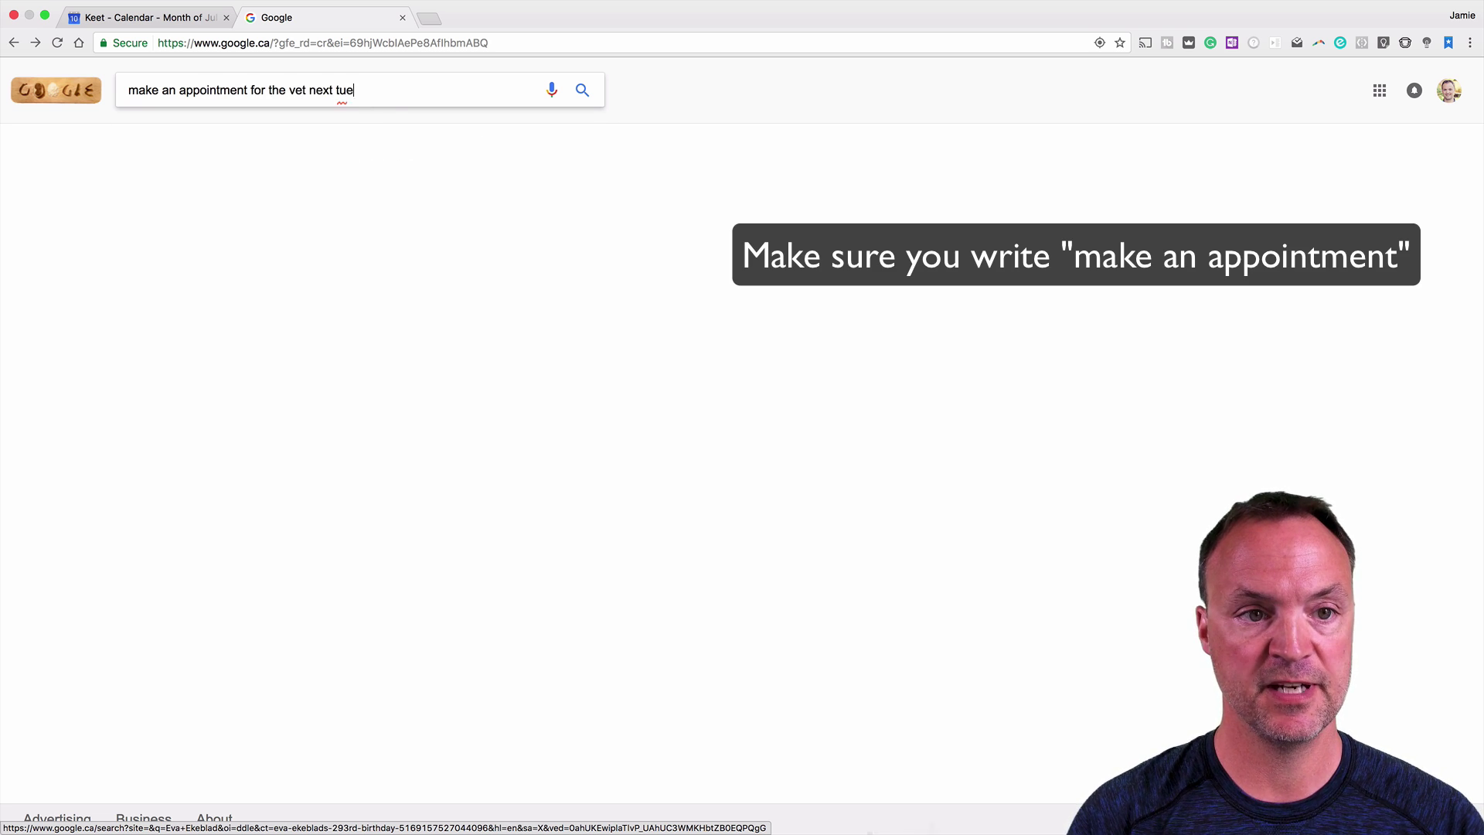
pyautogui.write('sday at 1')
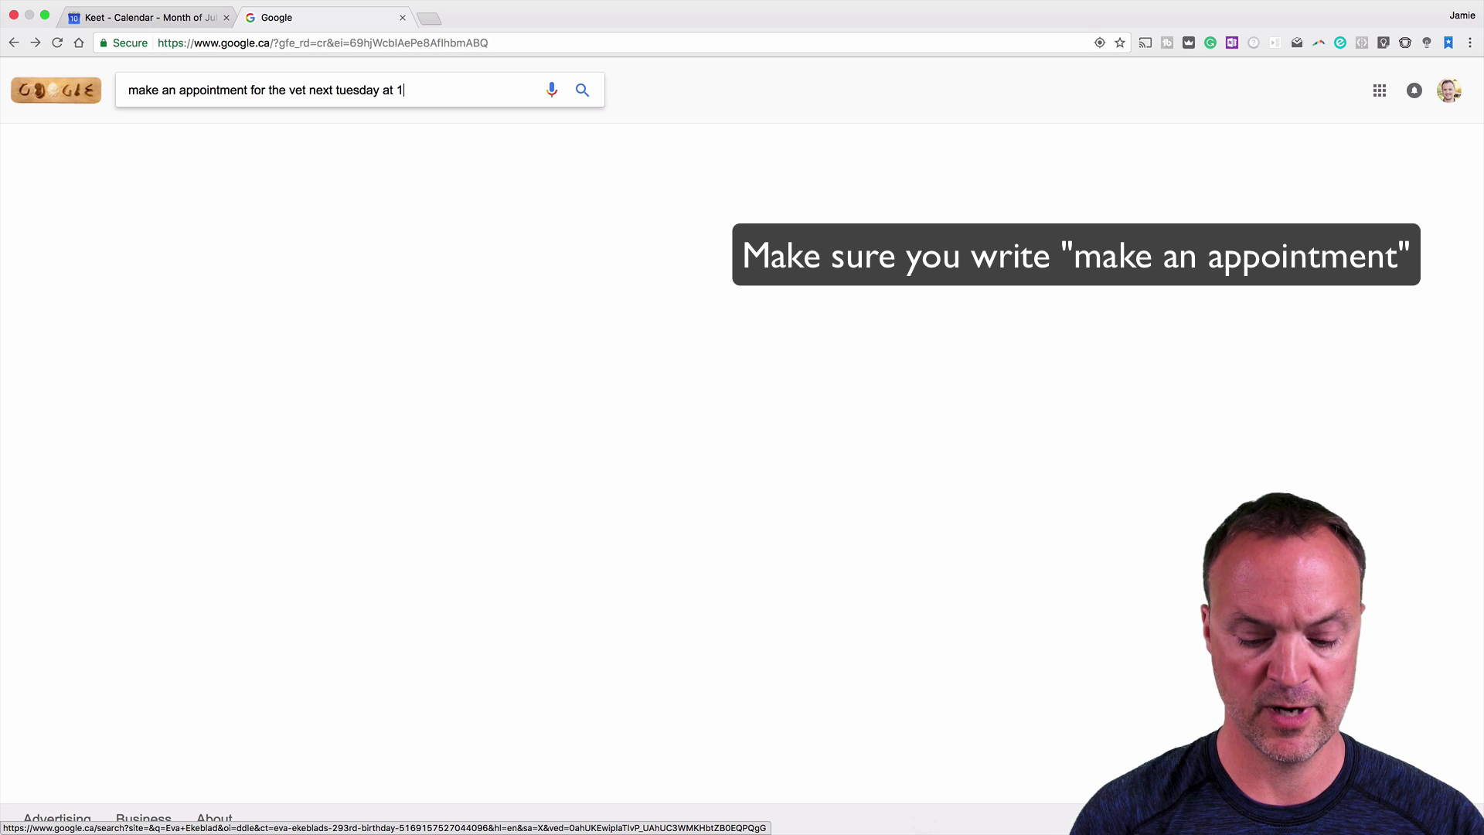
pyautogui.write('pm')
pyautogui.press('Return')
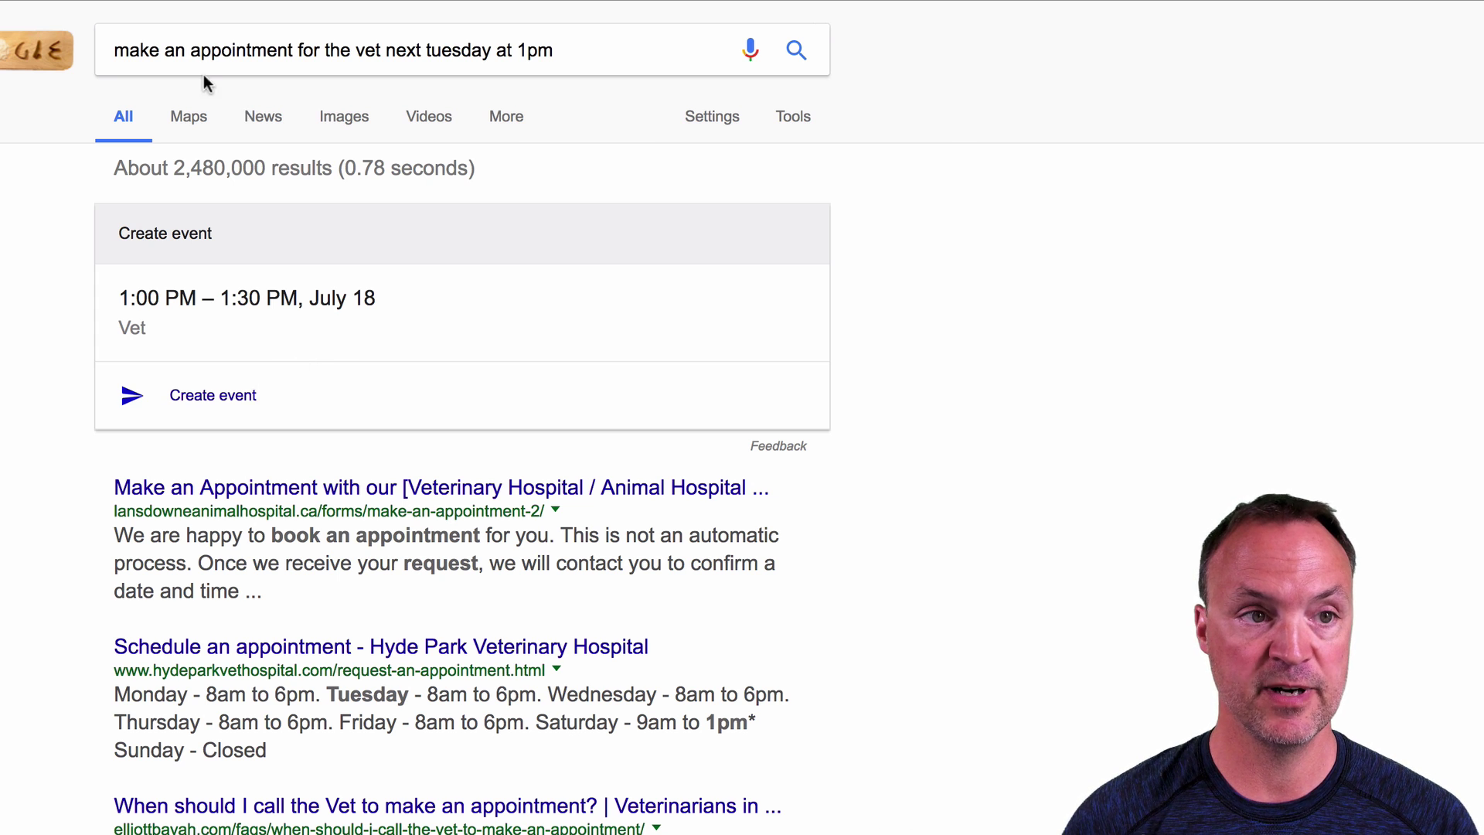
# Step: Add the Vet appointment to the calendar from the search result's Create event card
pyautogui.click(193, 23)
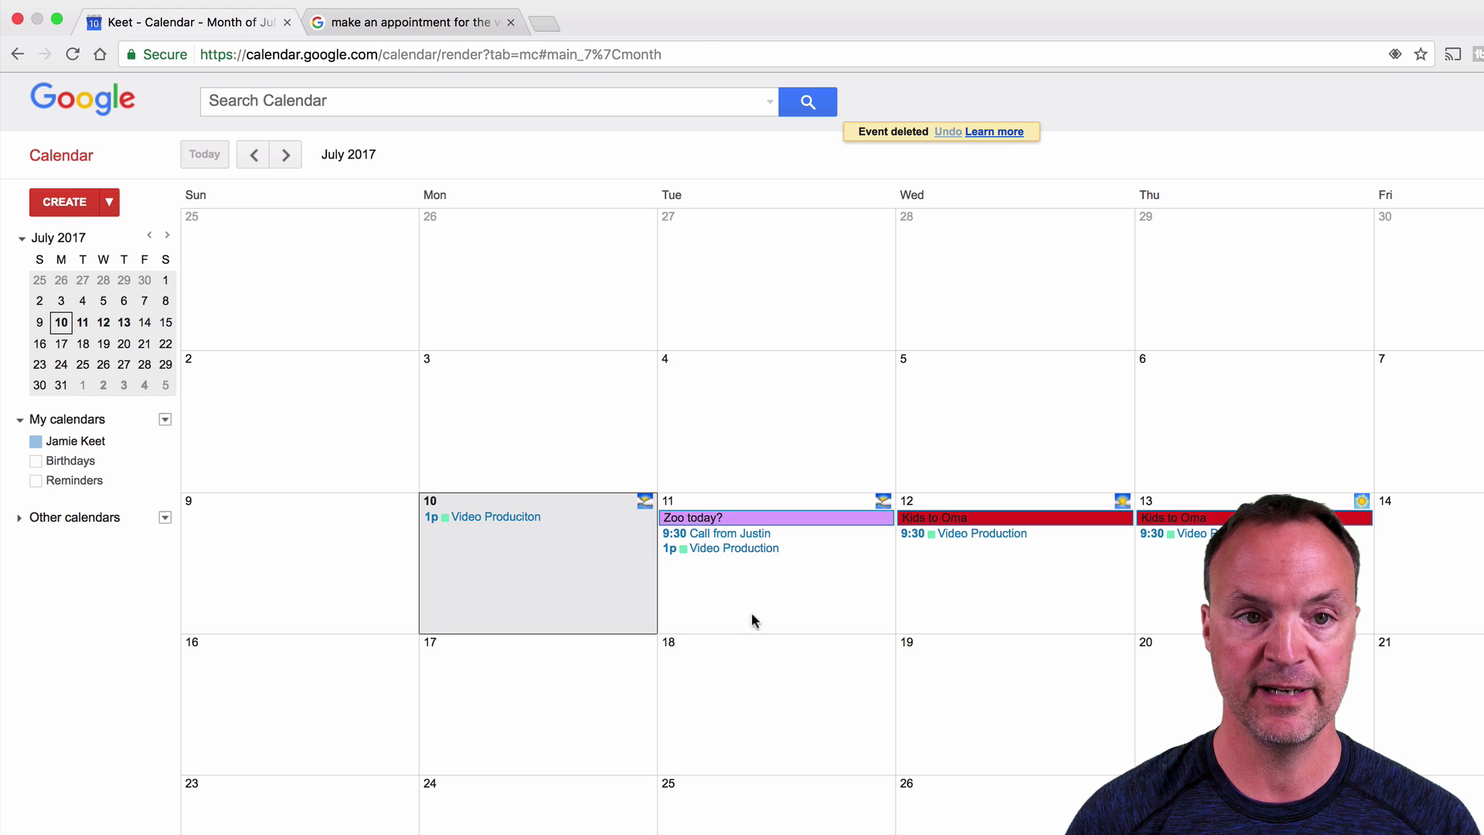
pyautogui.click(442, 24)
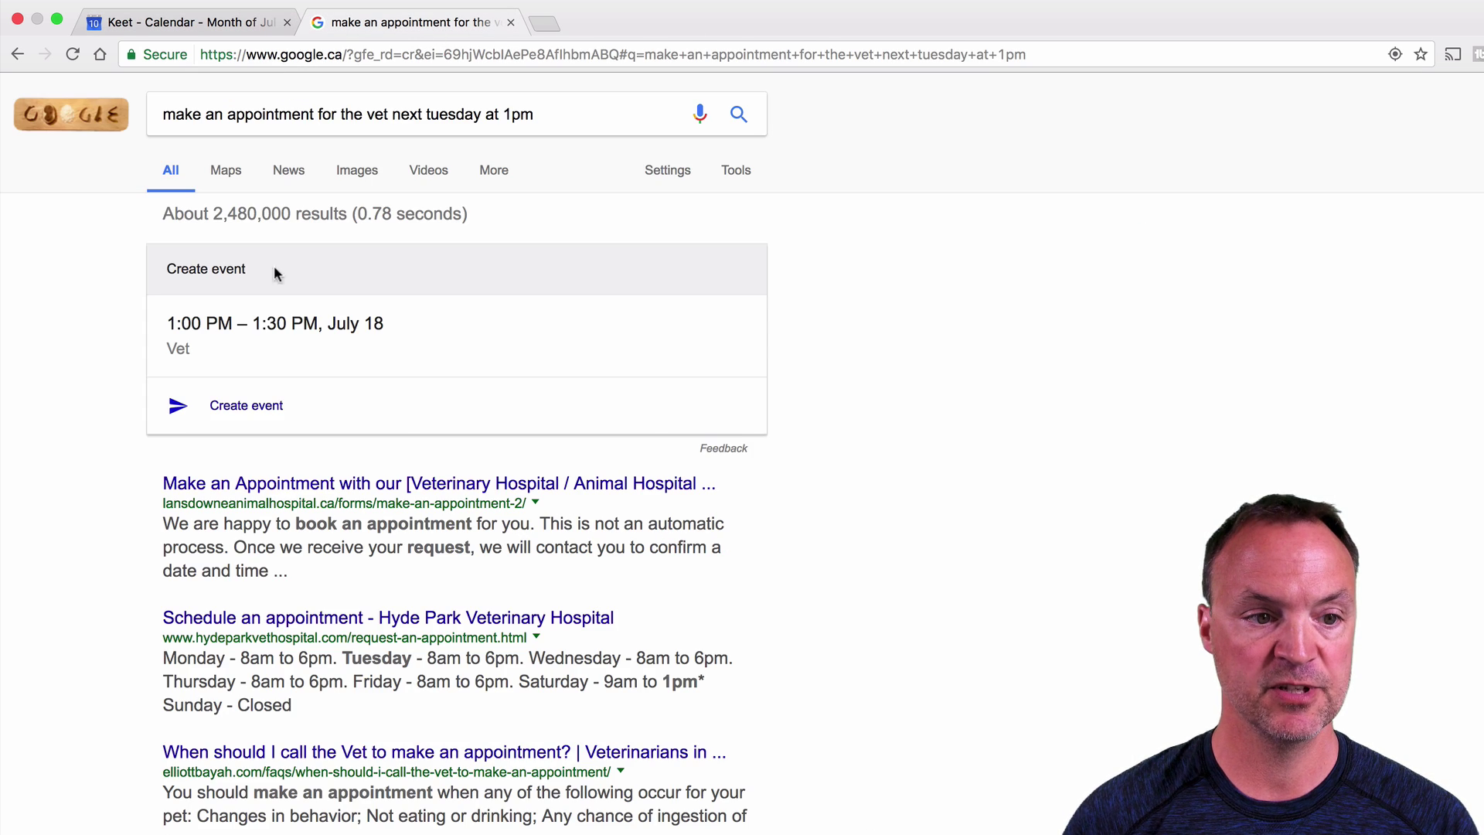
pyautogui.click(259, 405)
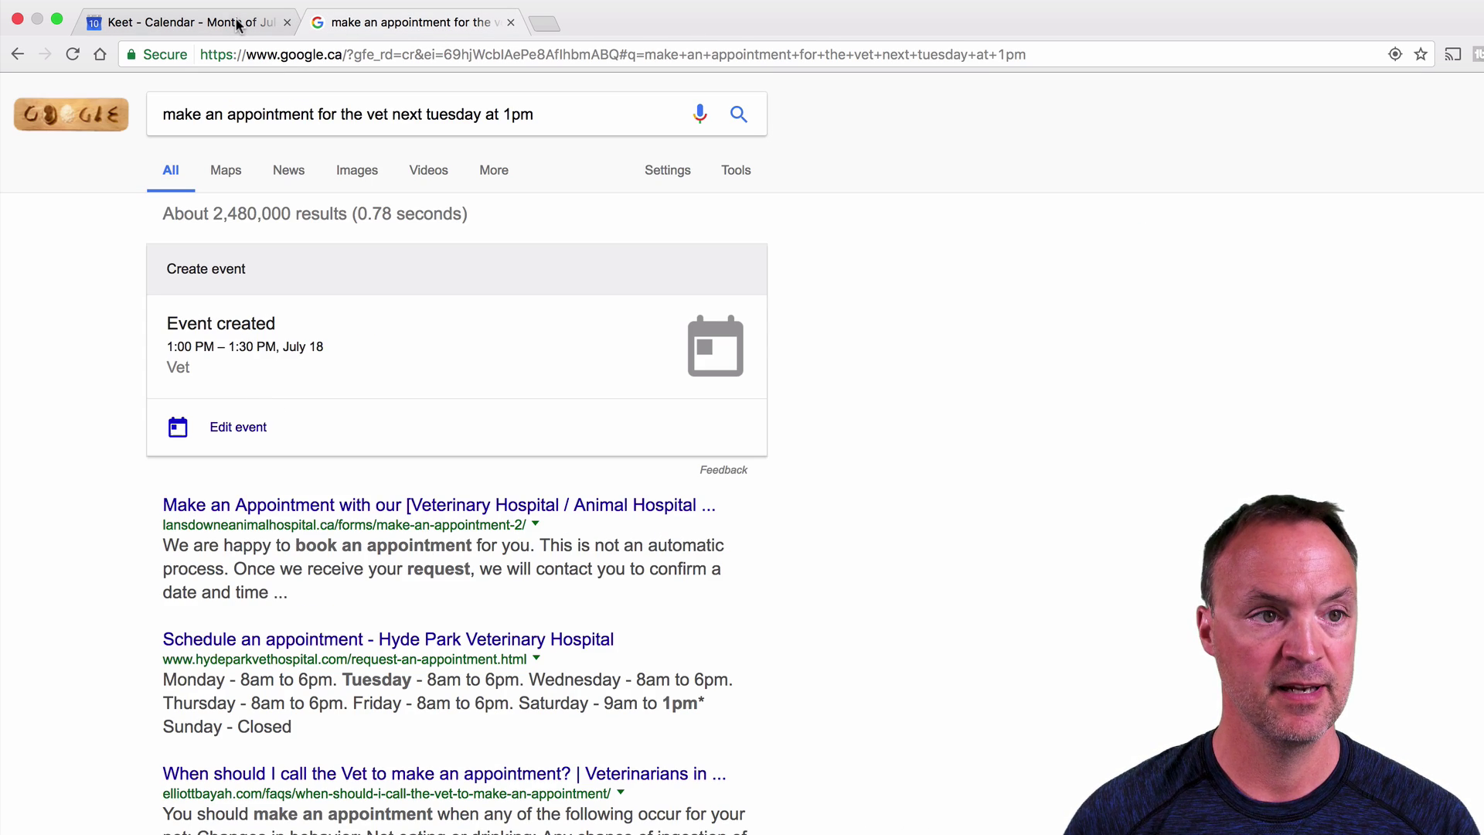
# Step: Check the new Vet event, view its full details, then return to the July calendar
pyautogui.click(207, 28)
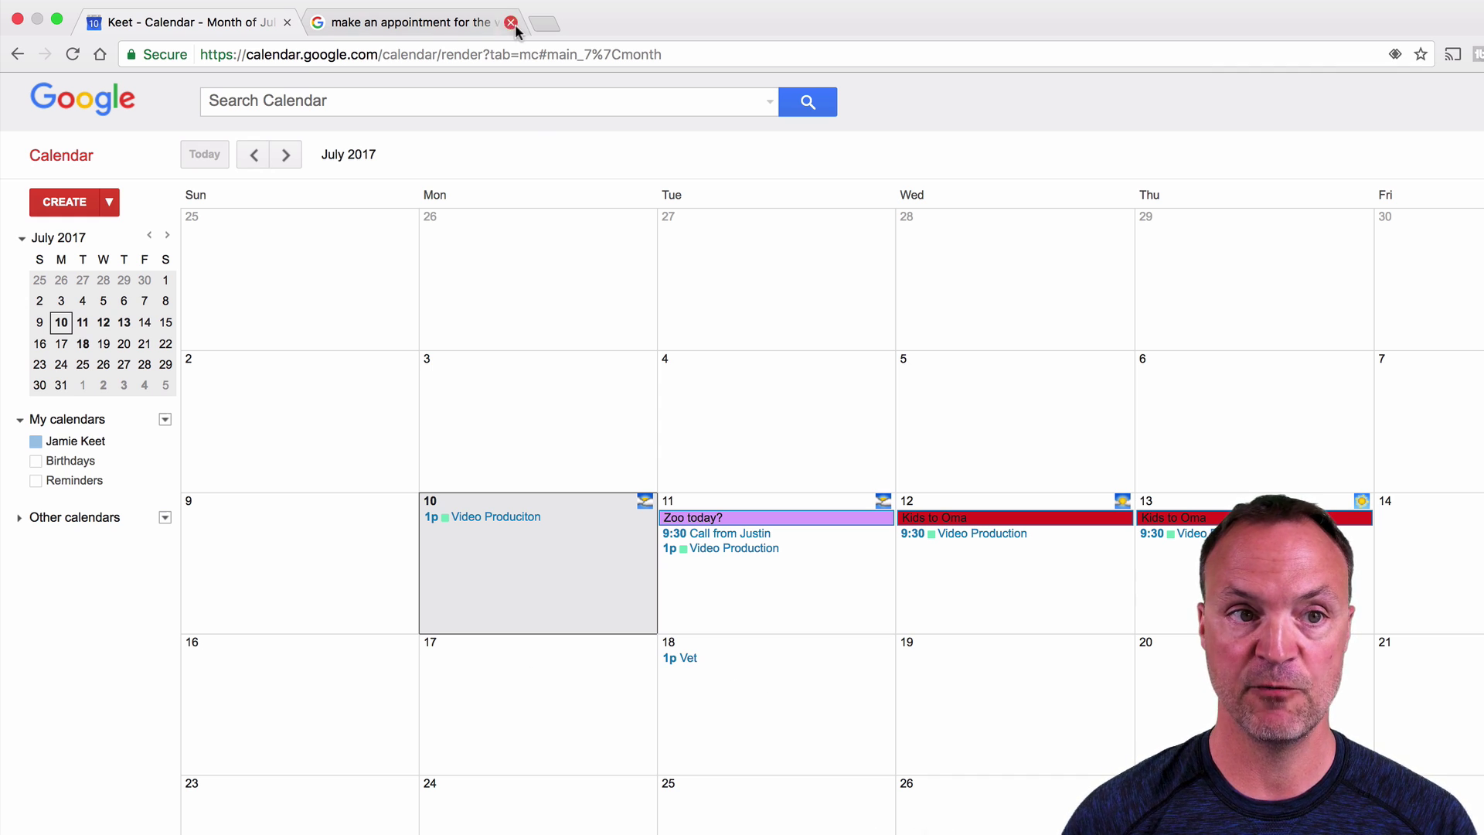
pyautogui.click(437, 23)
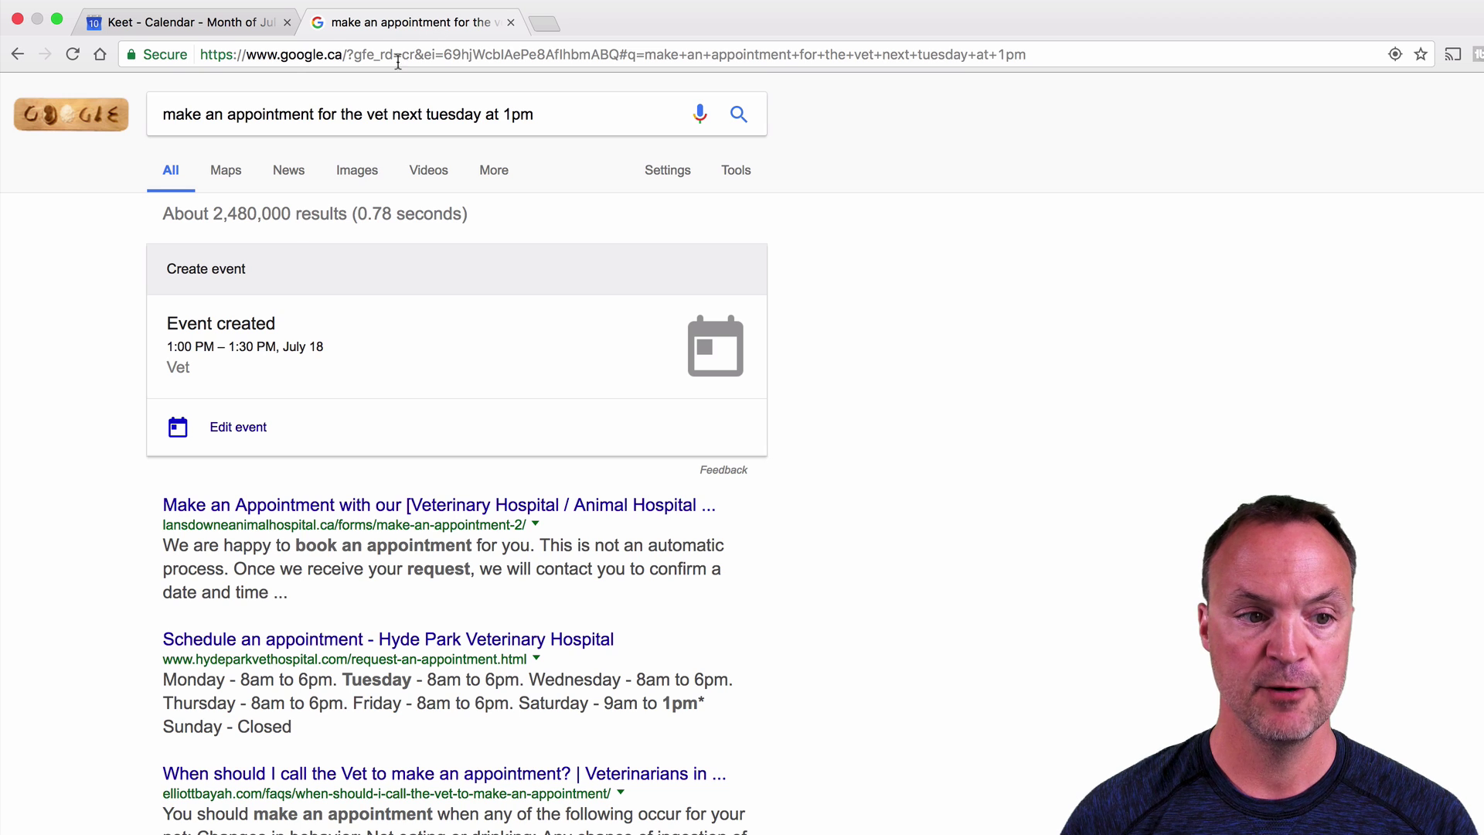
pyautogui.click(240, 429)
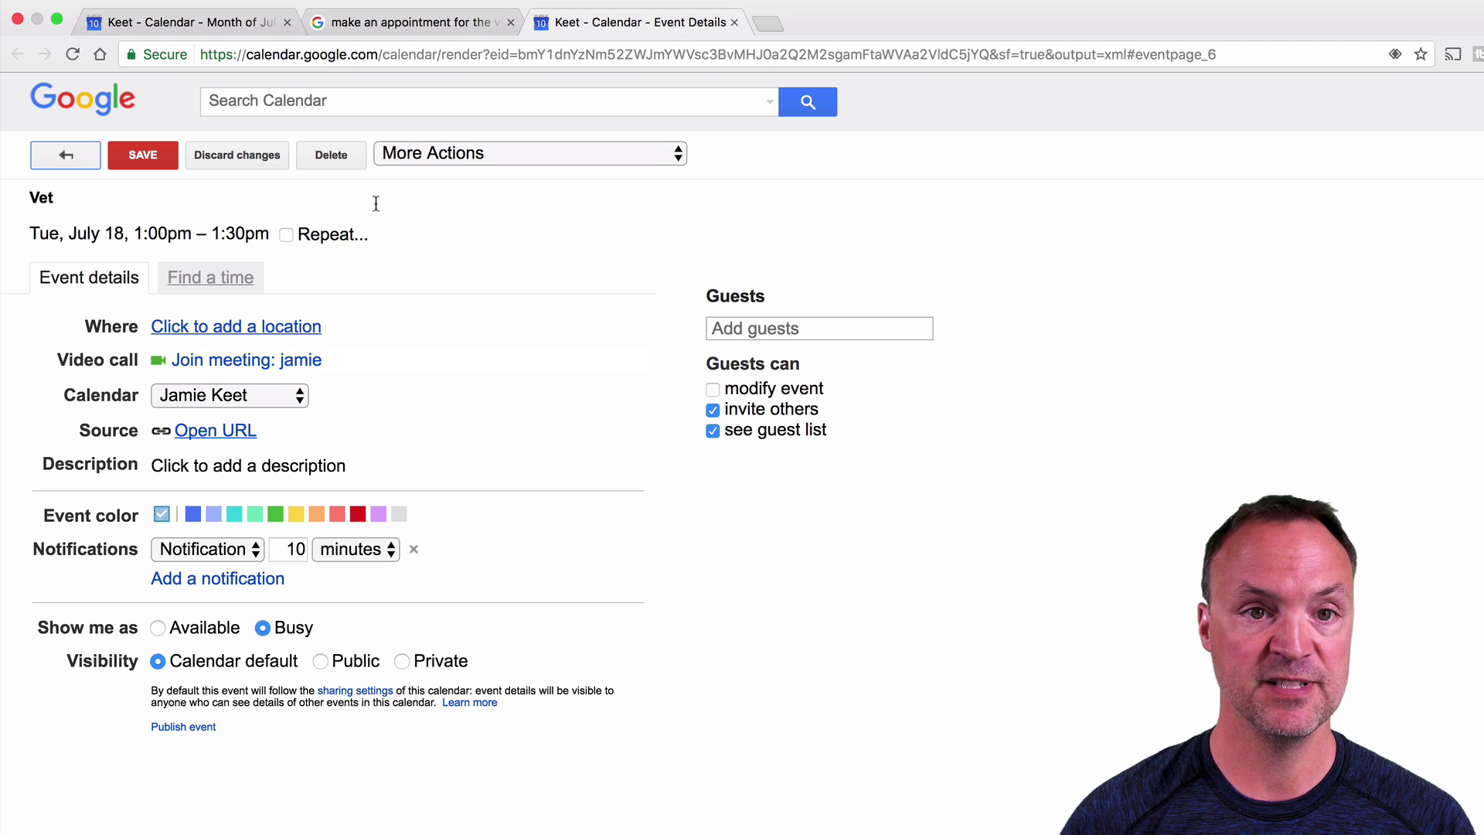
pyautogui.click(735, 22)
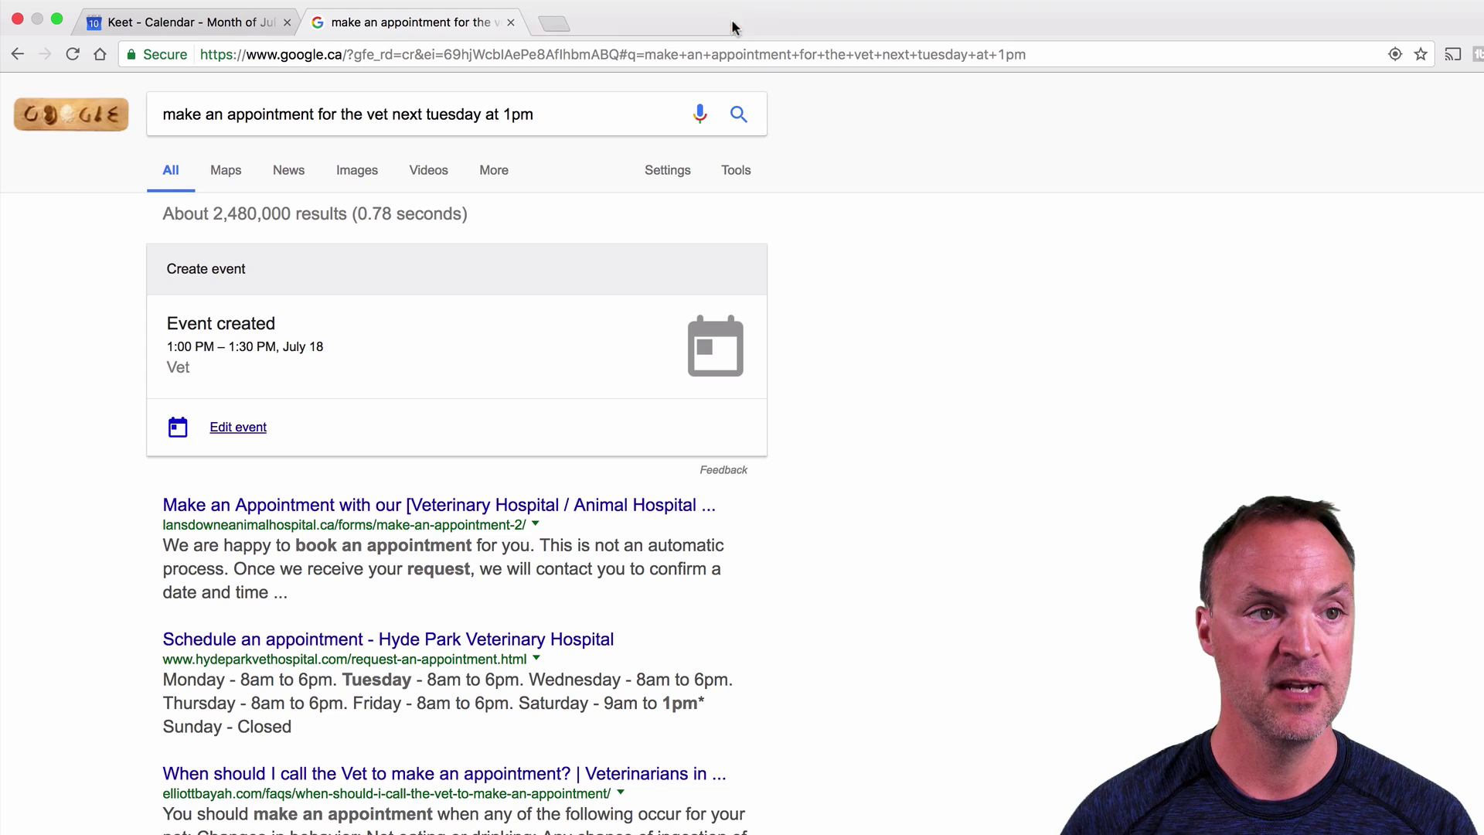
pyautogui.click(225, 23)
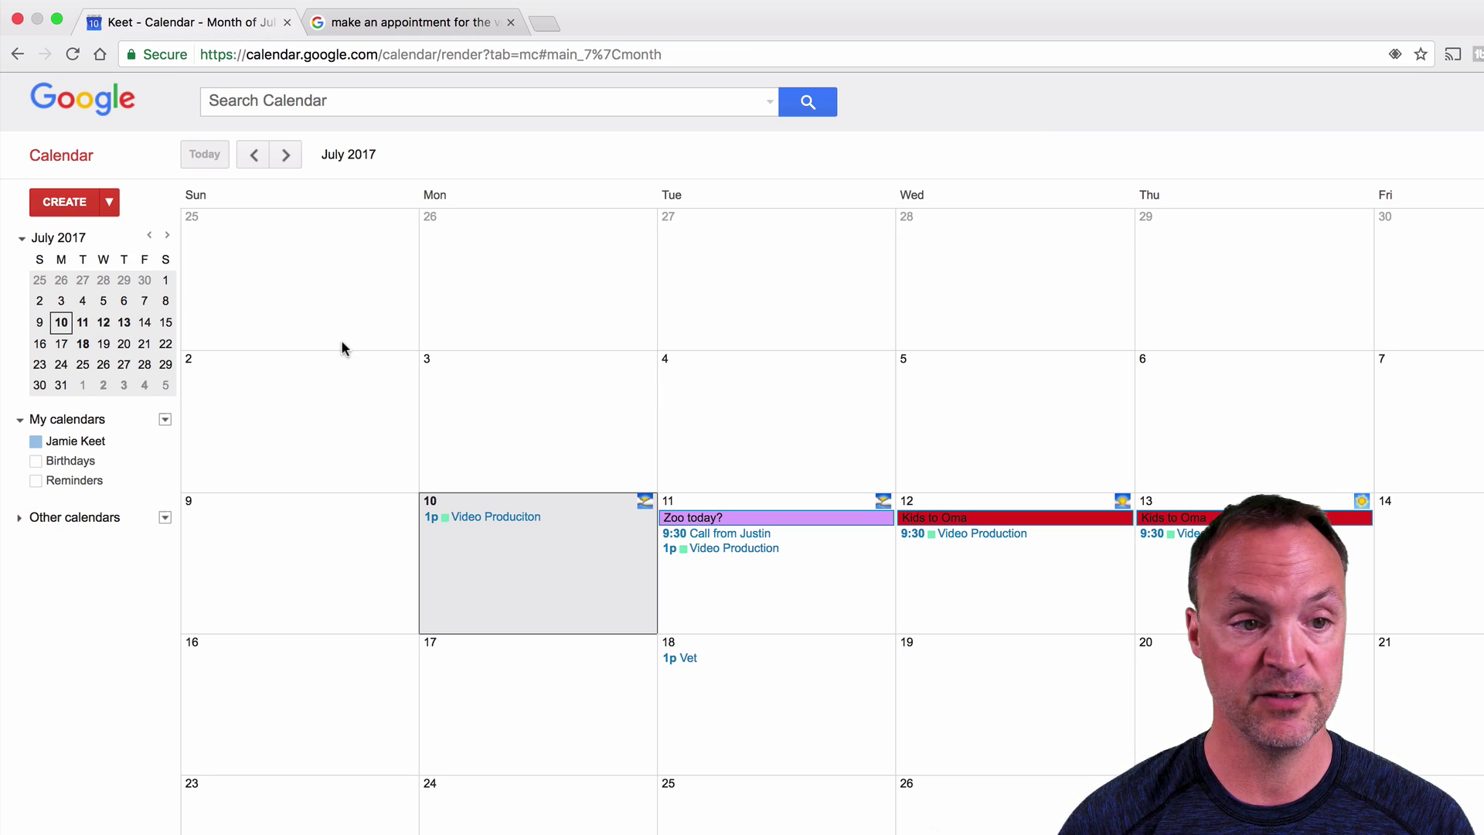
# Step: Quick Add 'supper at moms next wednesday at 6pm', correcting the misspelled Wednesday
pyautogui.click(109, 202)
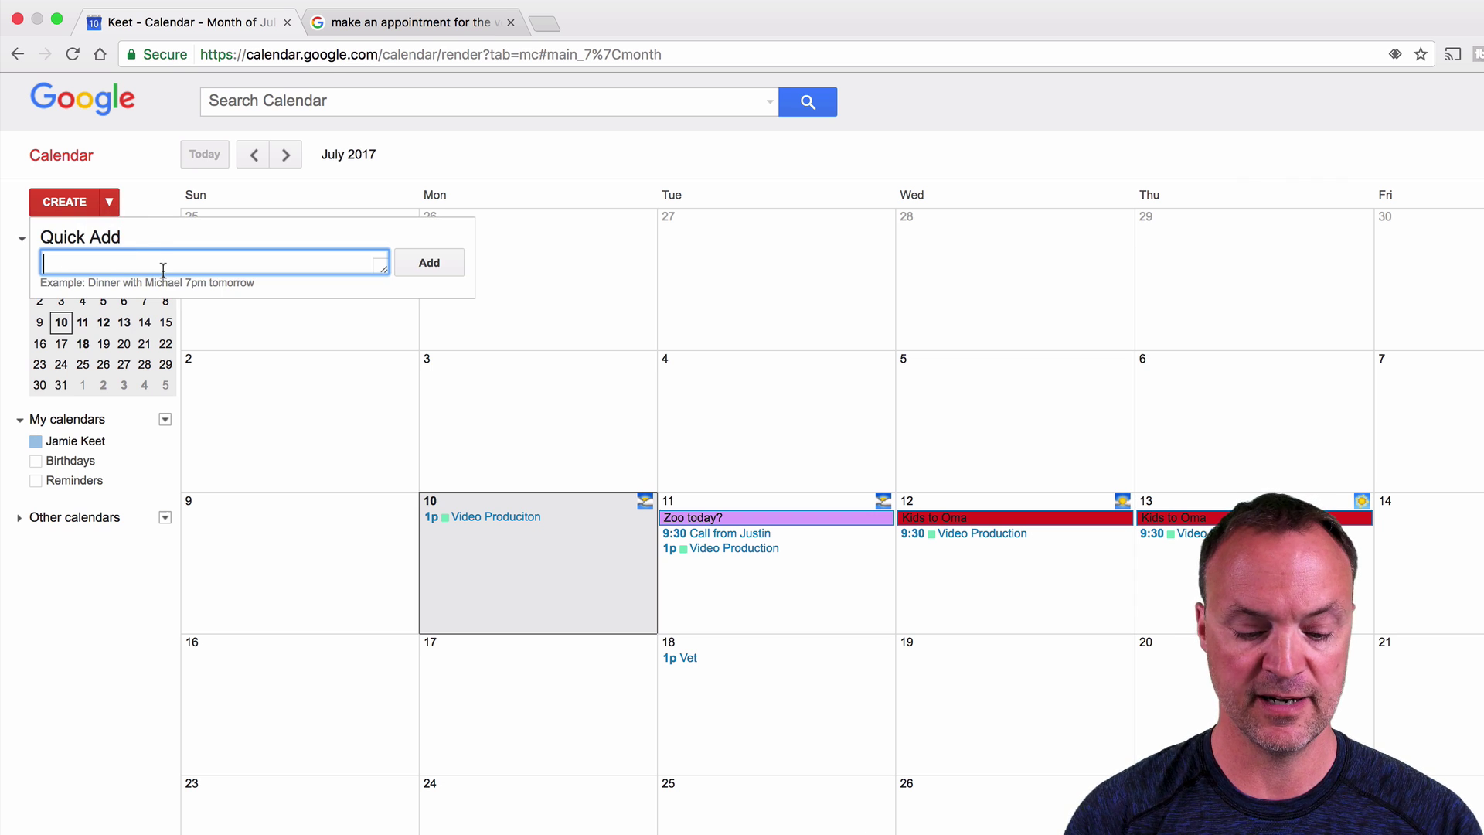
pyautogui.write('sup')
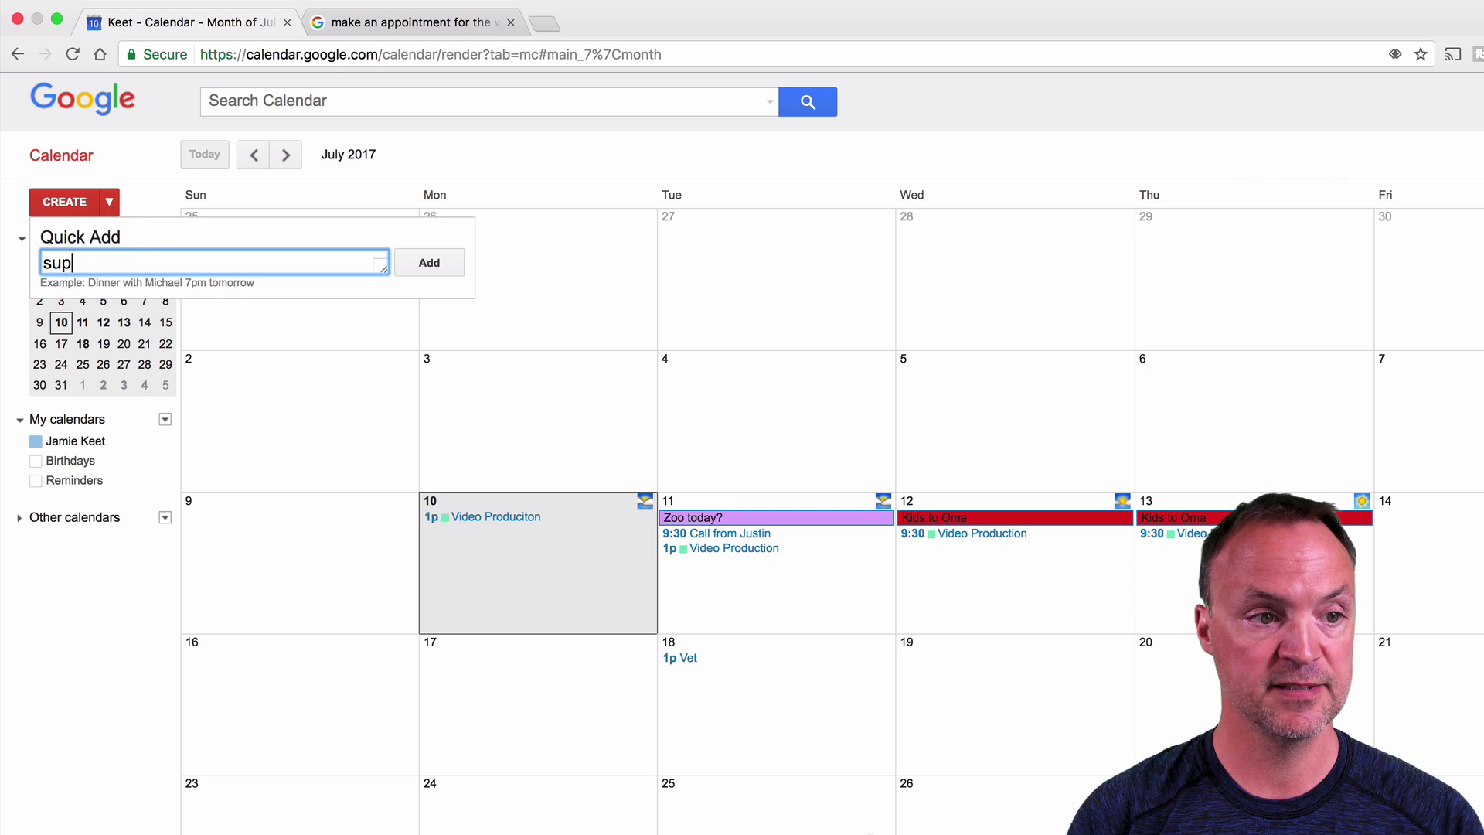
pyautogui.write('per at moms ')
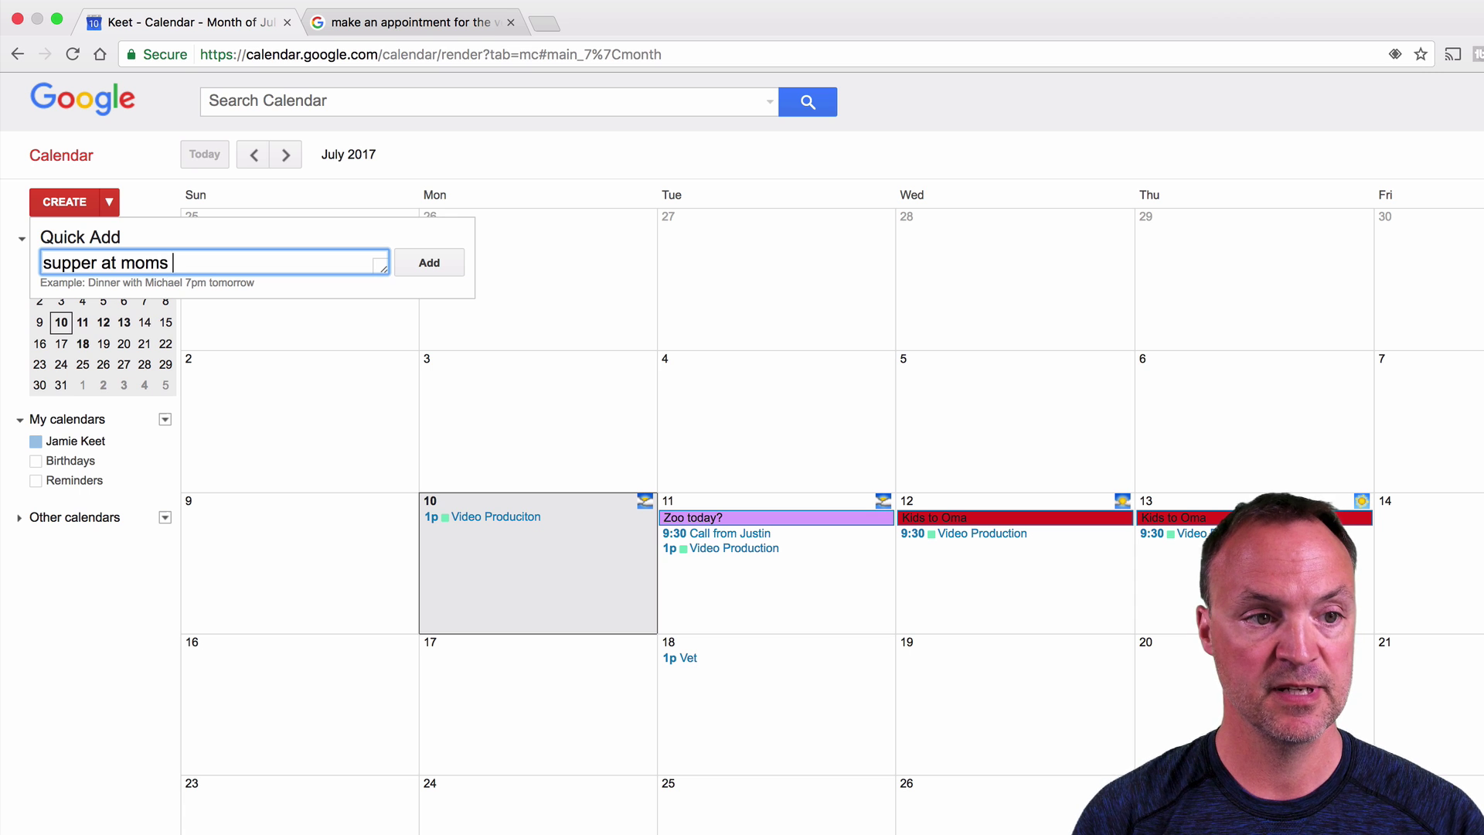
pyautogui.write('next wed')
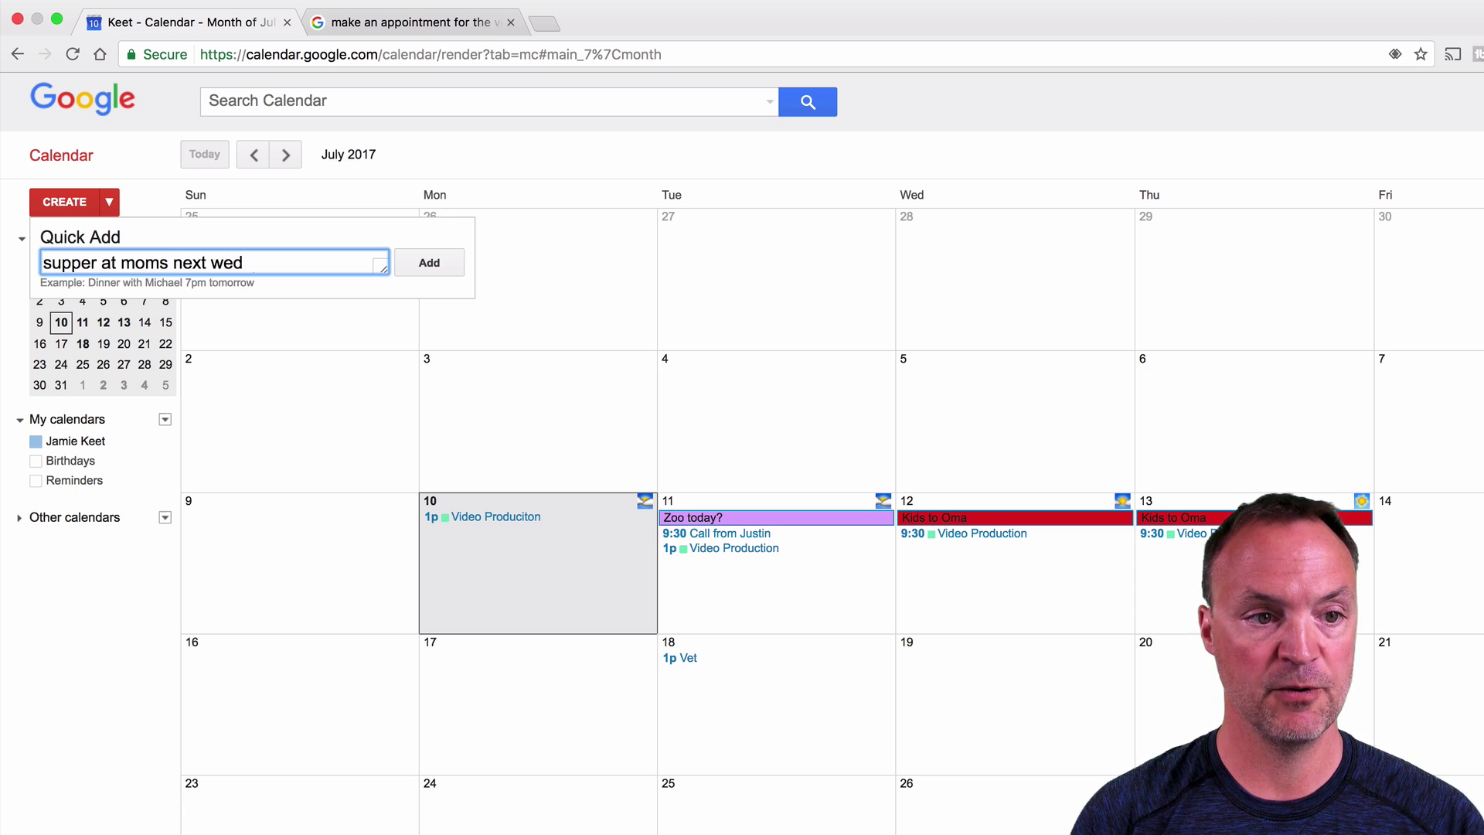
pyautogui.write('ensday')
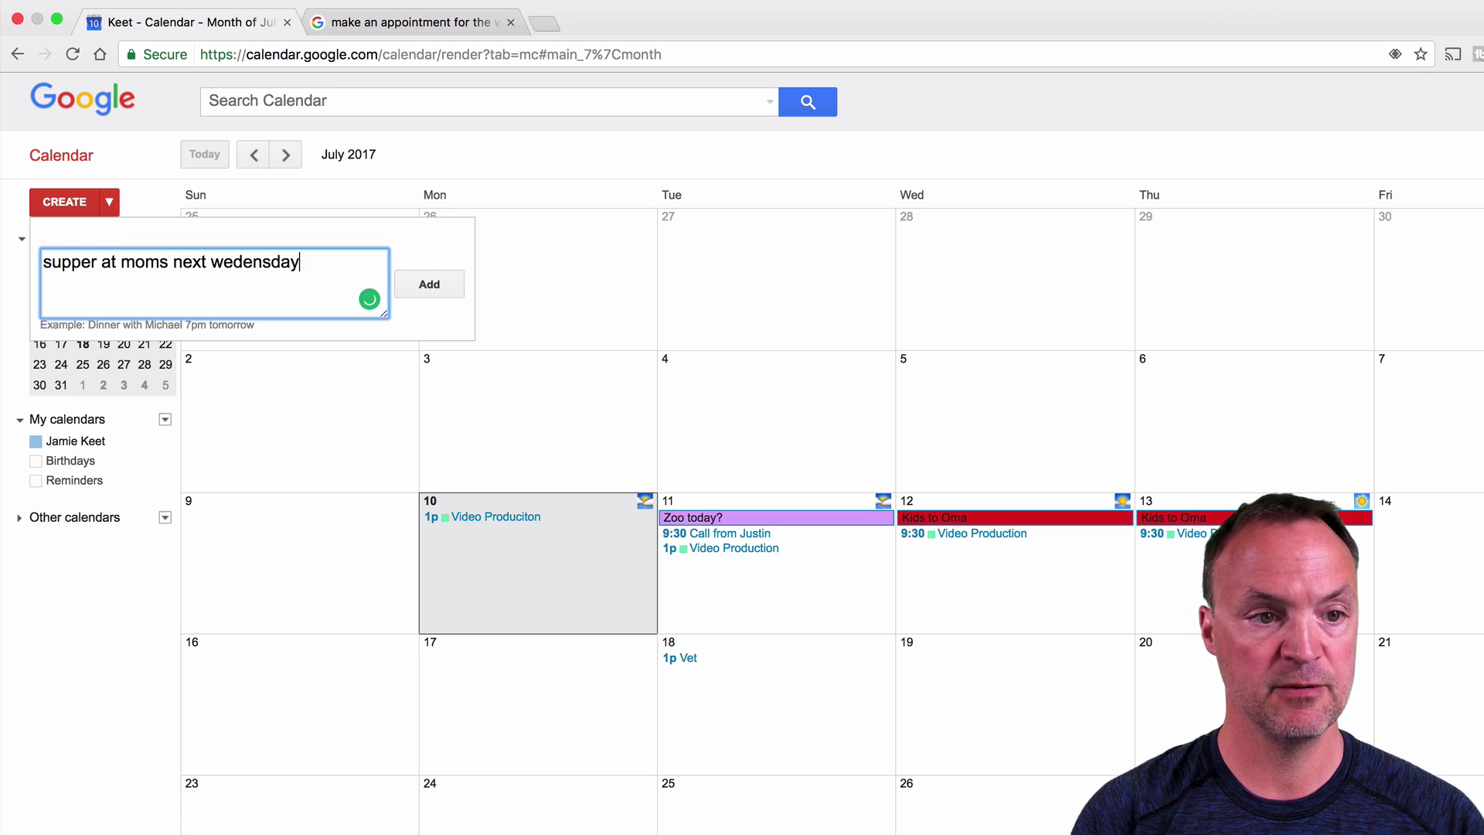
pyautogui.press('BackSpace')
pyautogui.press('BackSpace')
pyautogui.press('BackSpace')
pyautogui.press('BackSpace')
pyautogui.press('BackSpace')
pyautogui.press('BackSpace')
pyautogui.write('nesday at')
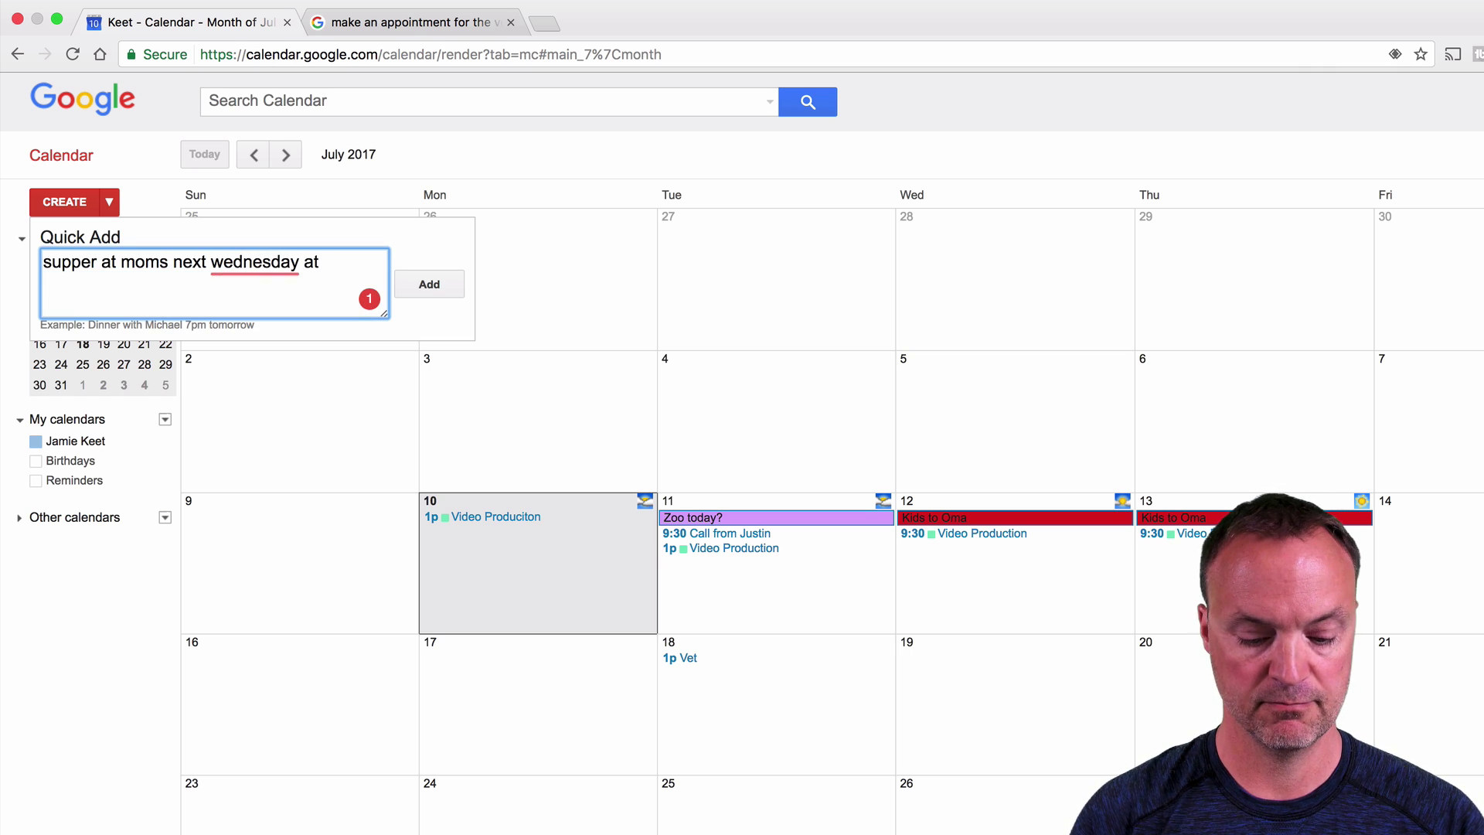
pyautogui.write(' 6pm')
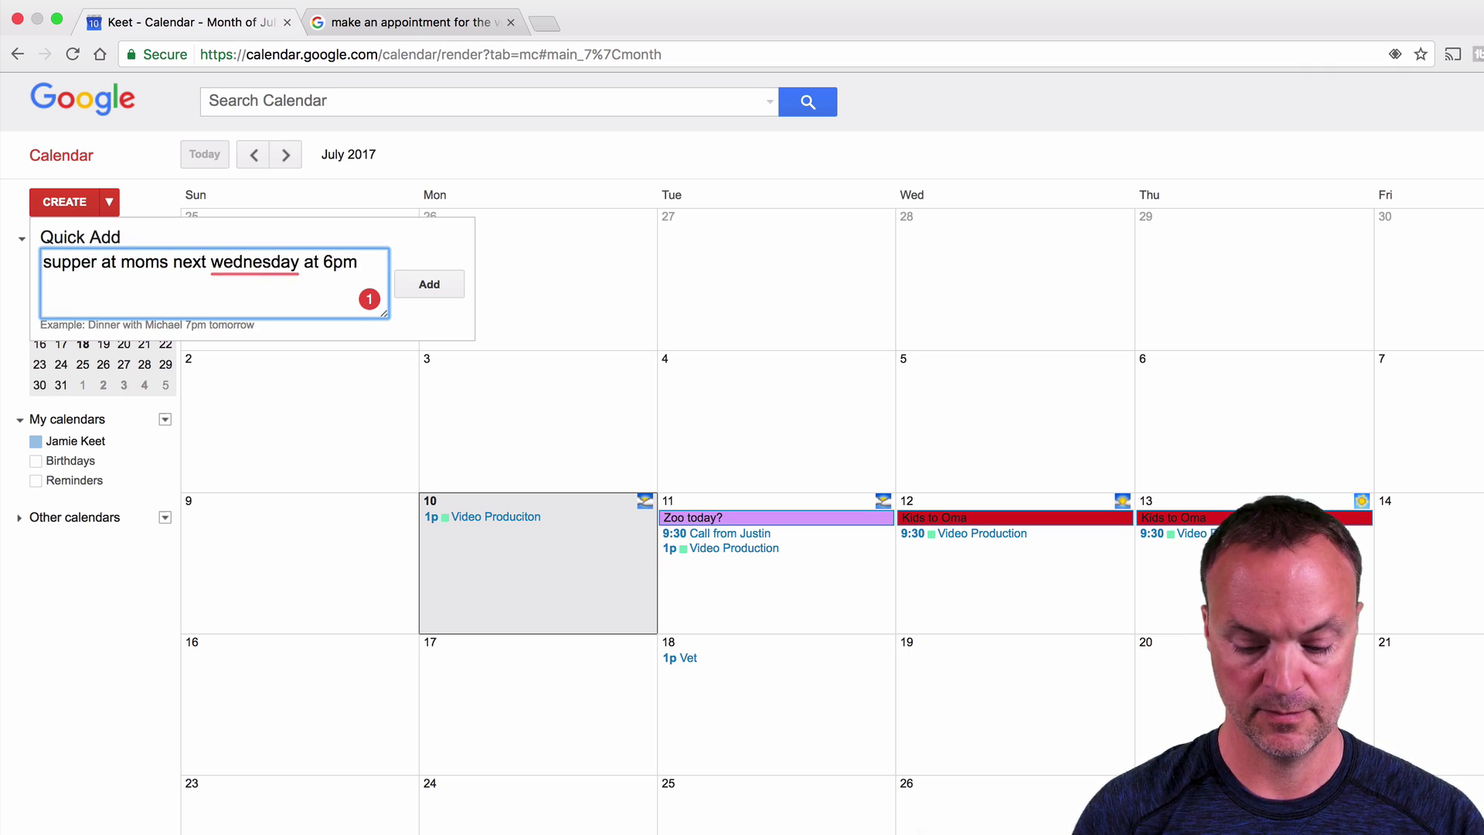
pyautogui.press('Return')
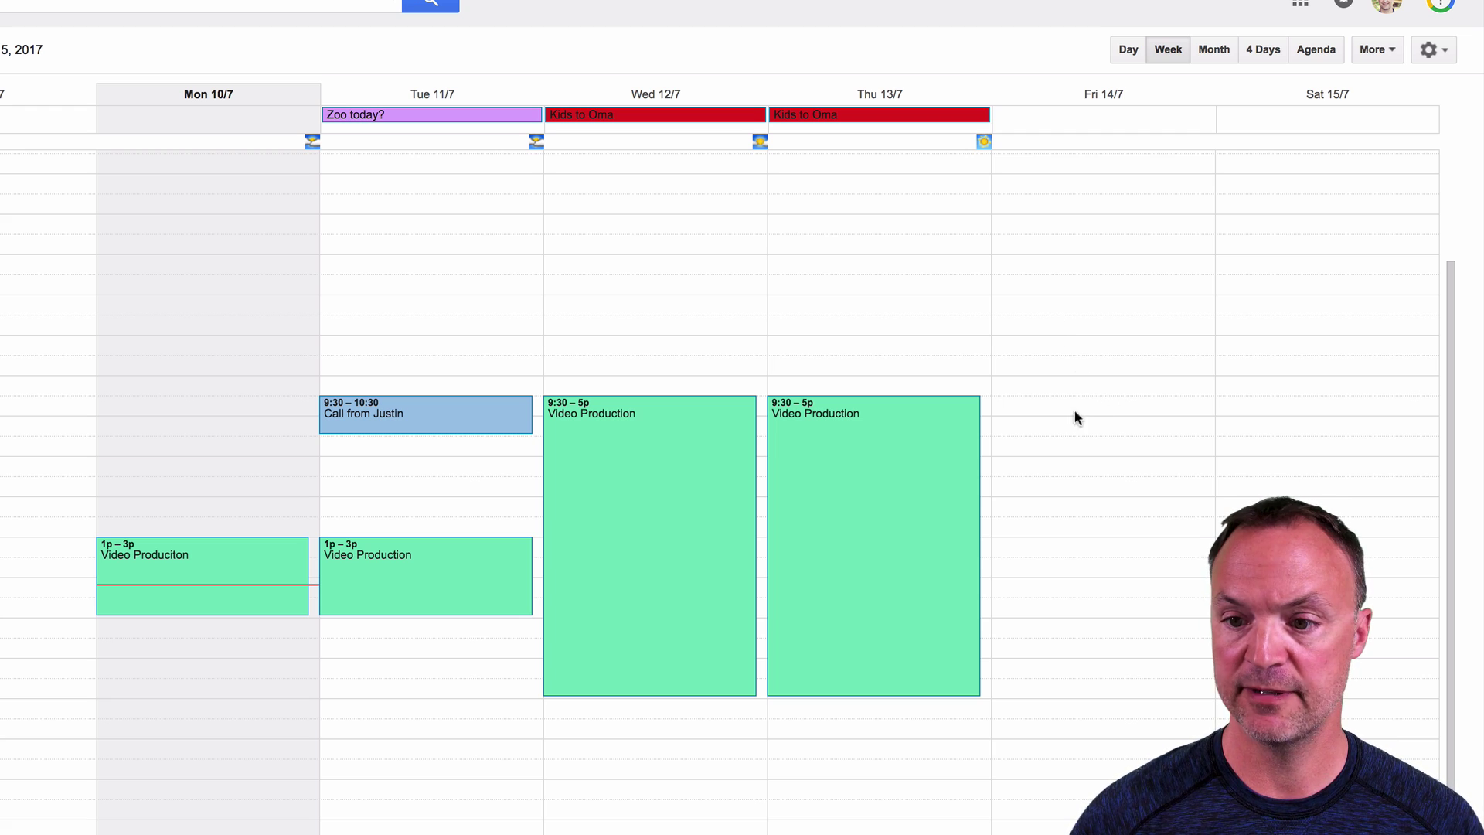
# Step: Mark out a long block on Friday, July 14 starting at 9:30am
pyautogui.click(1050, 385)
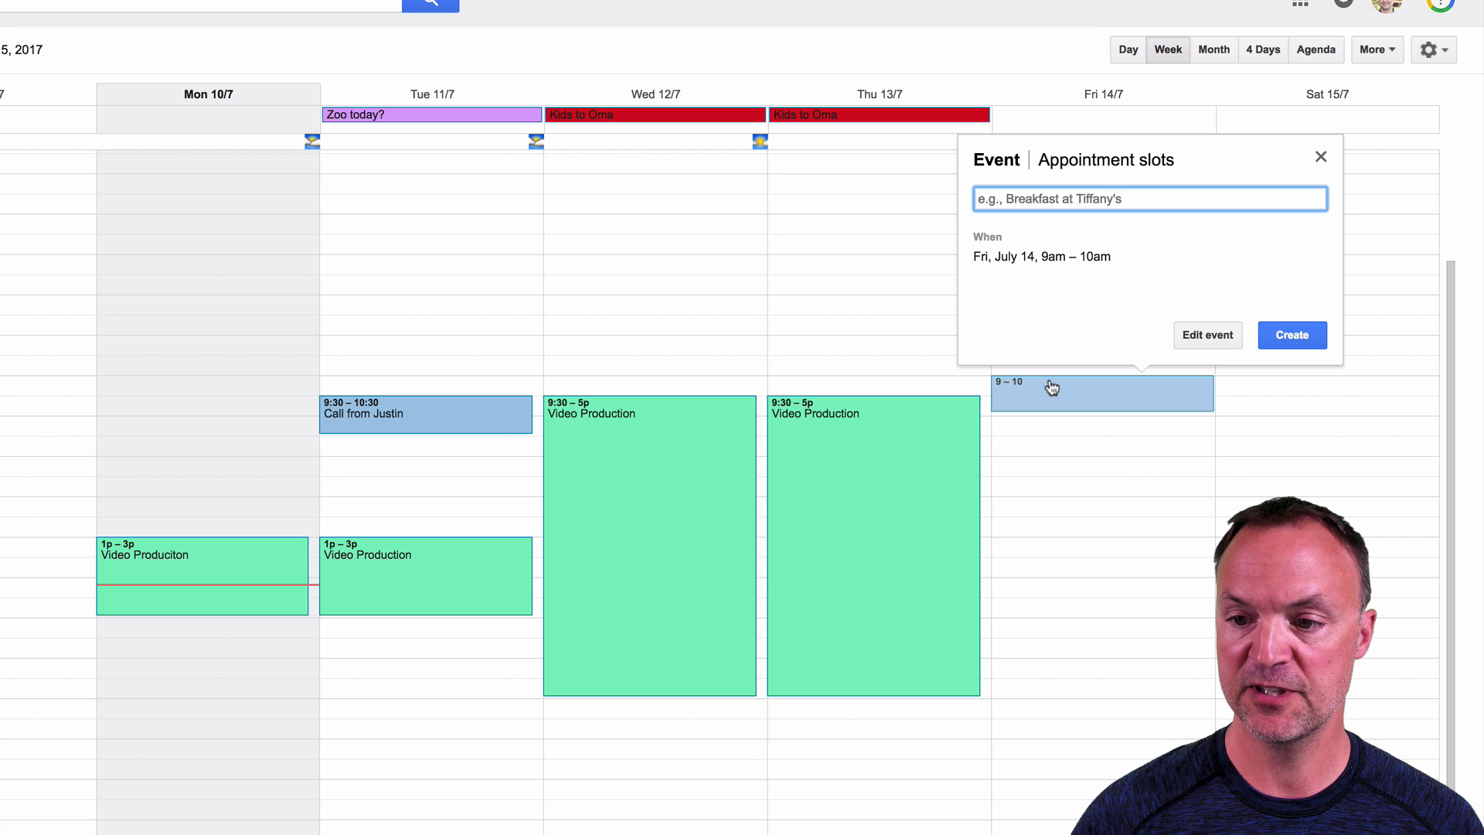
pyautogui.click(1051, 387)
pyautogui.click(1044, 446)
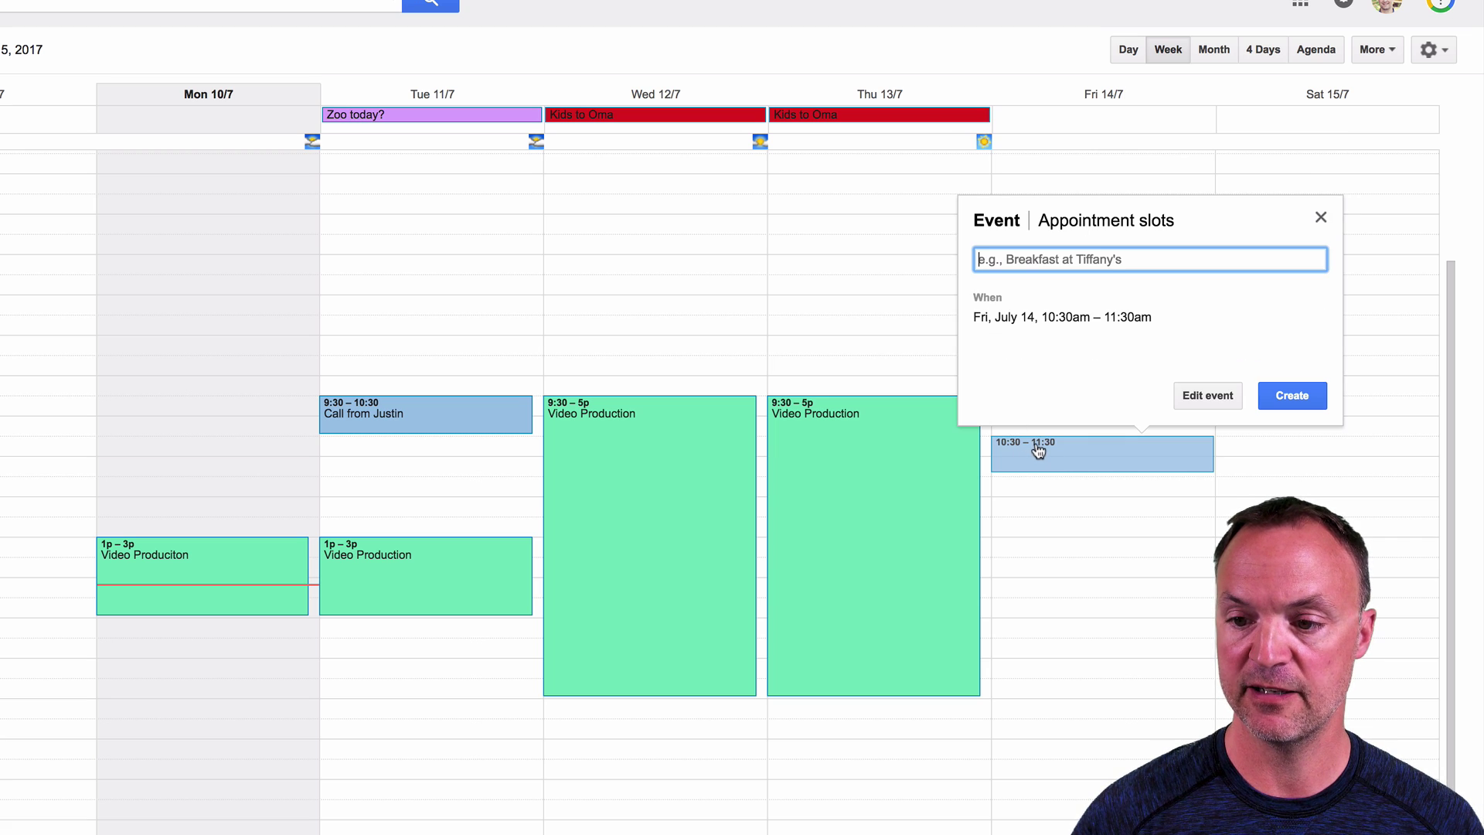
pyautogui.click(1040, 530)
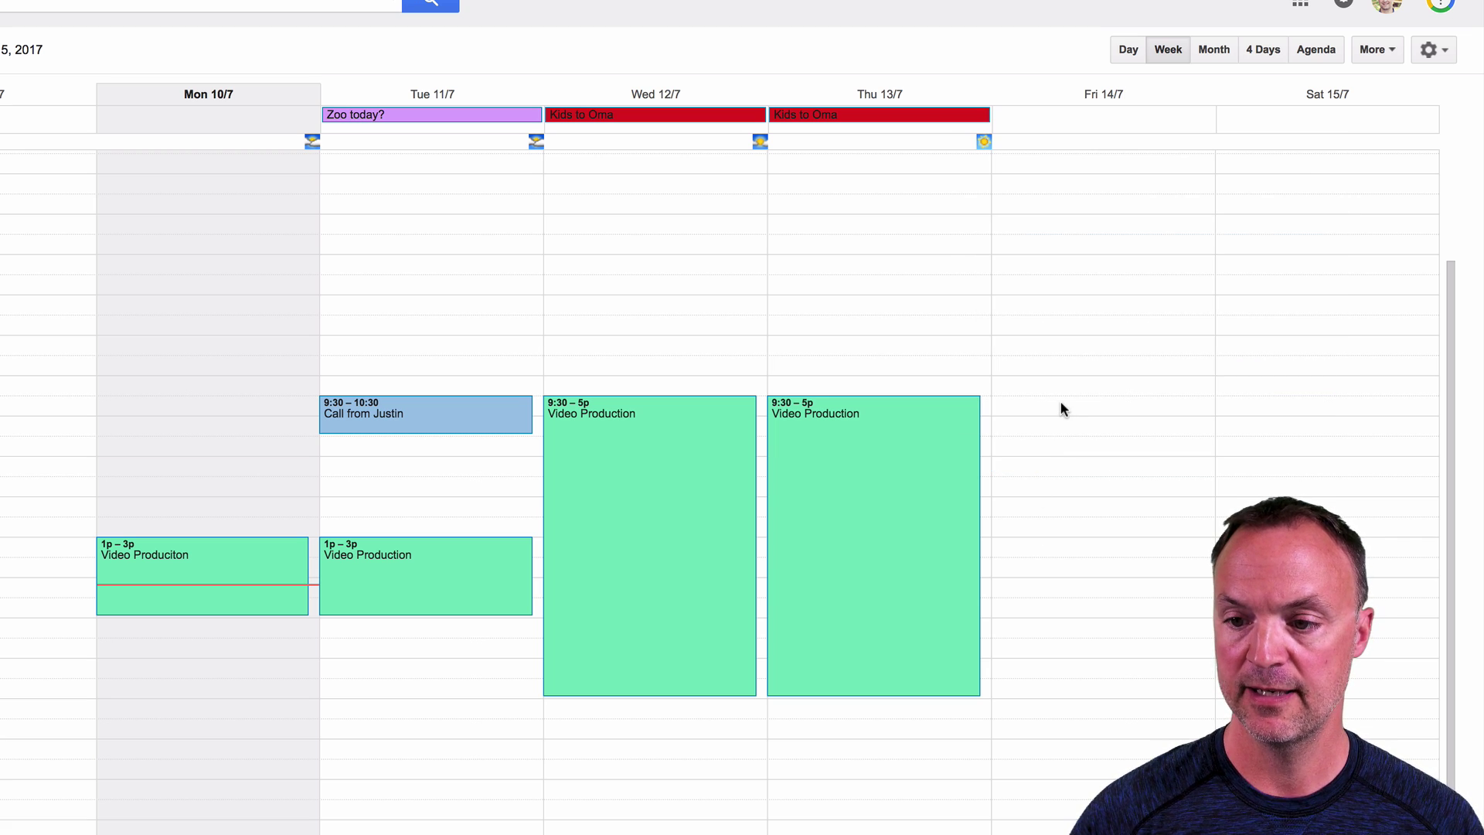
pyautogui.moveTo(1061, 404); pyautogui.dragTo(1060, 605)
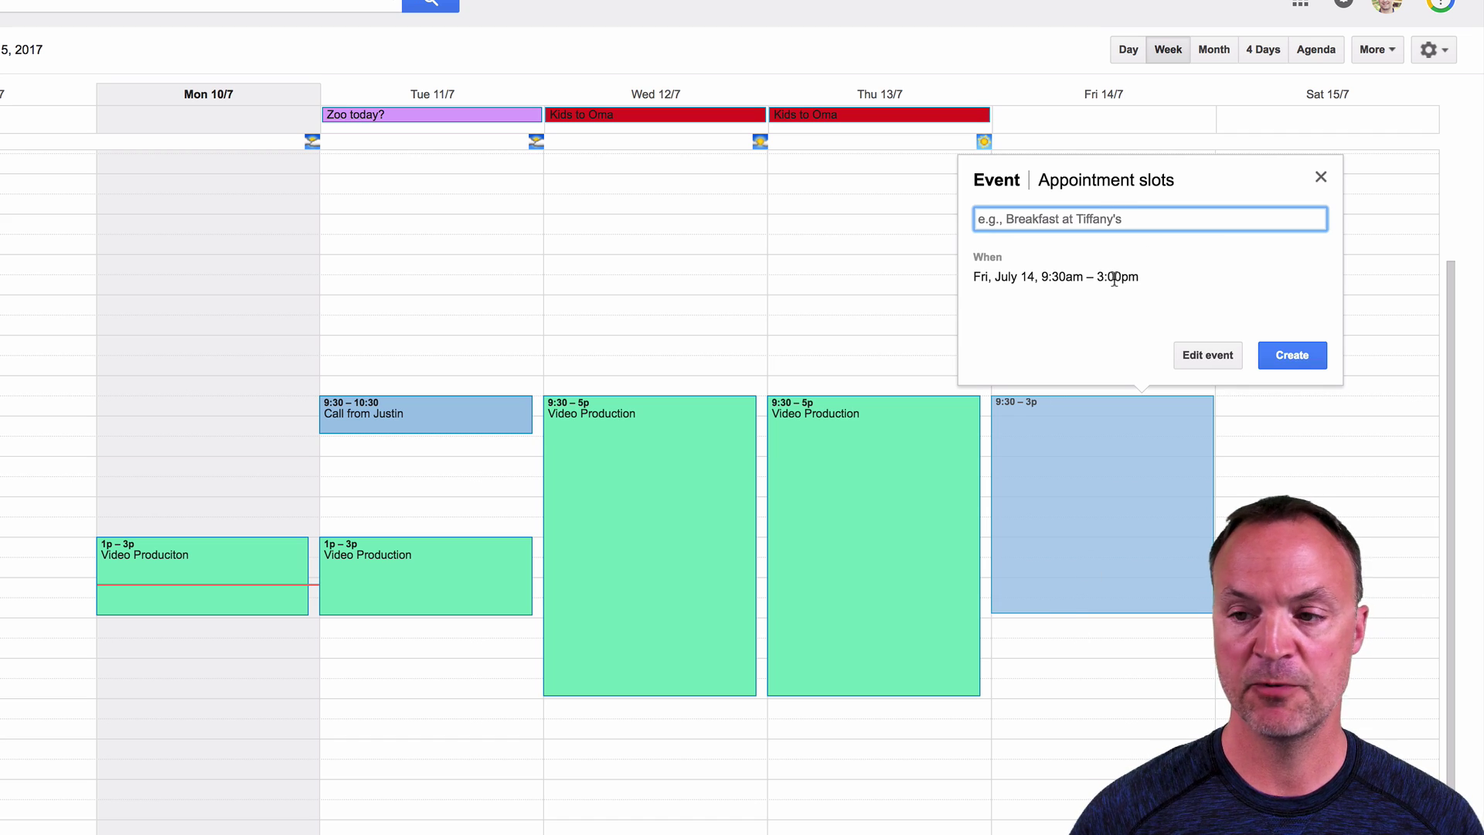
# Step: Turn the block into 15-minute appointment slots named 'High Demand Meetings'
pyautogui.click(1106, 186)
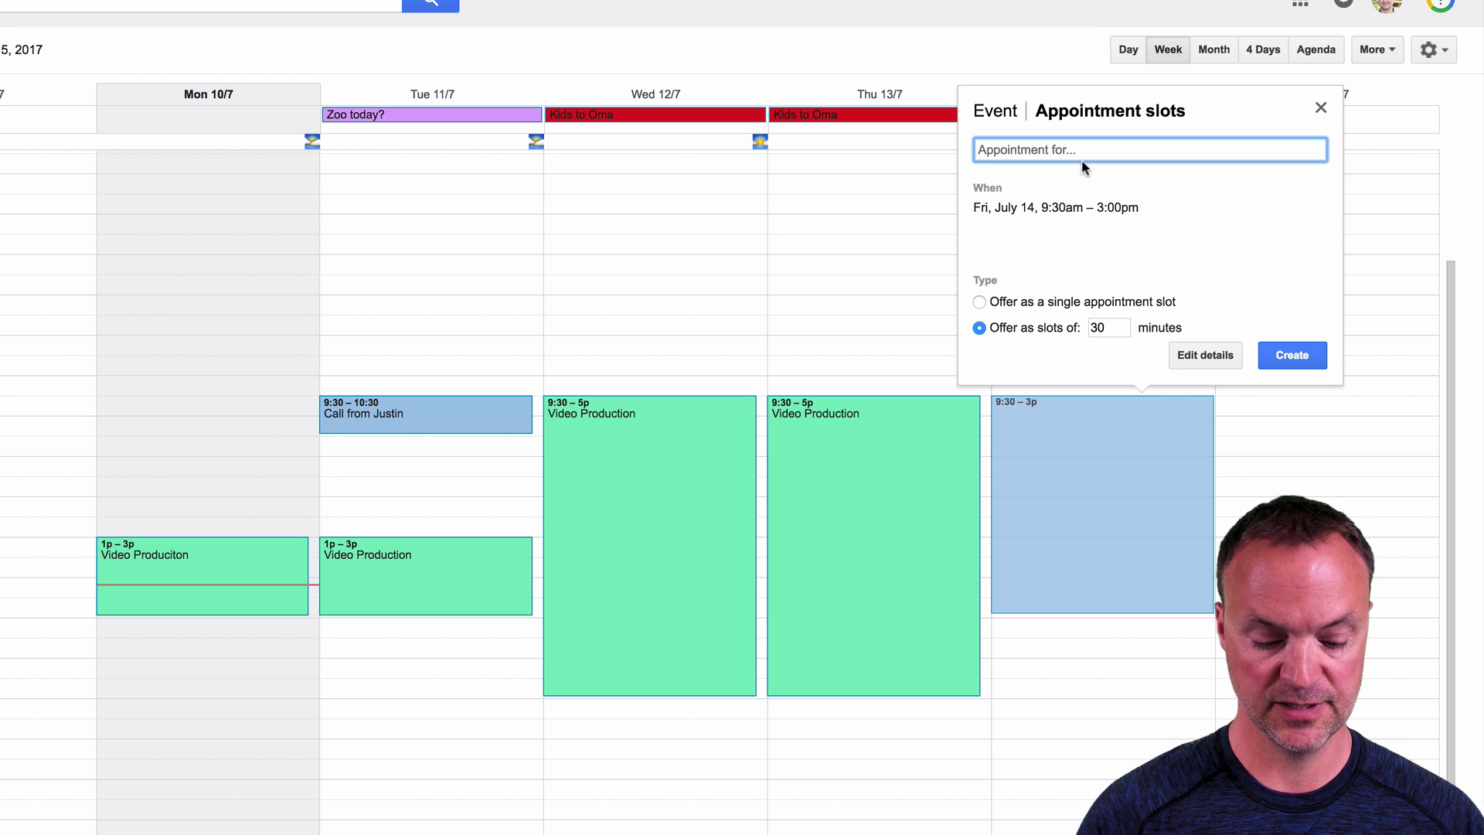
pyautogui.write('High Dem')
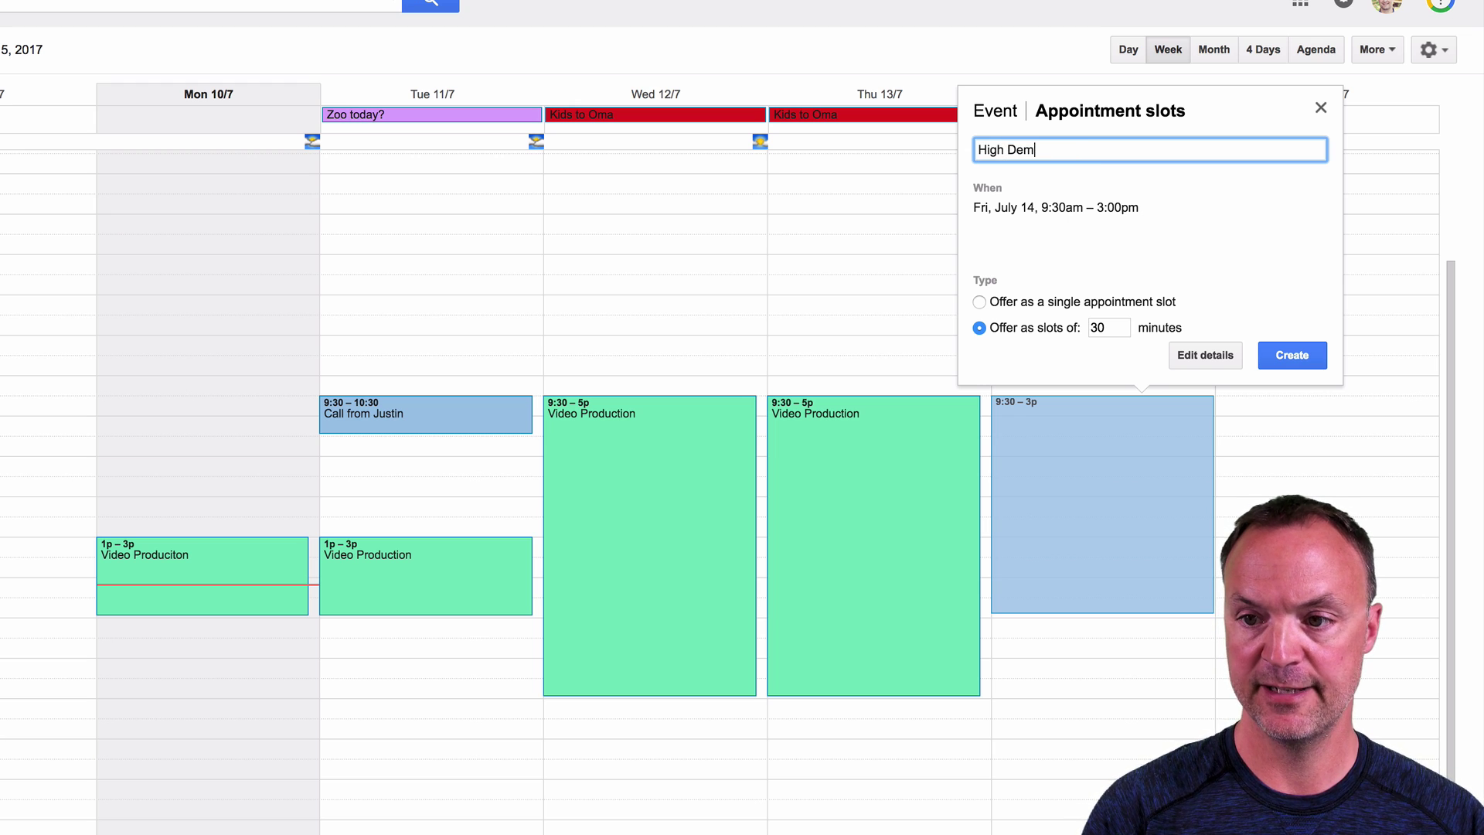
pyautogui.write('and Meetings')
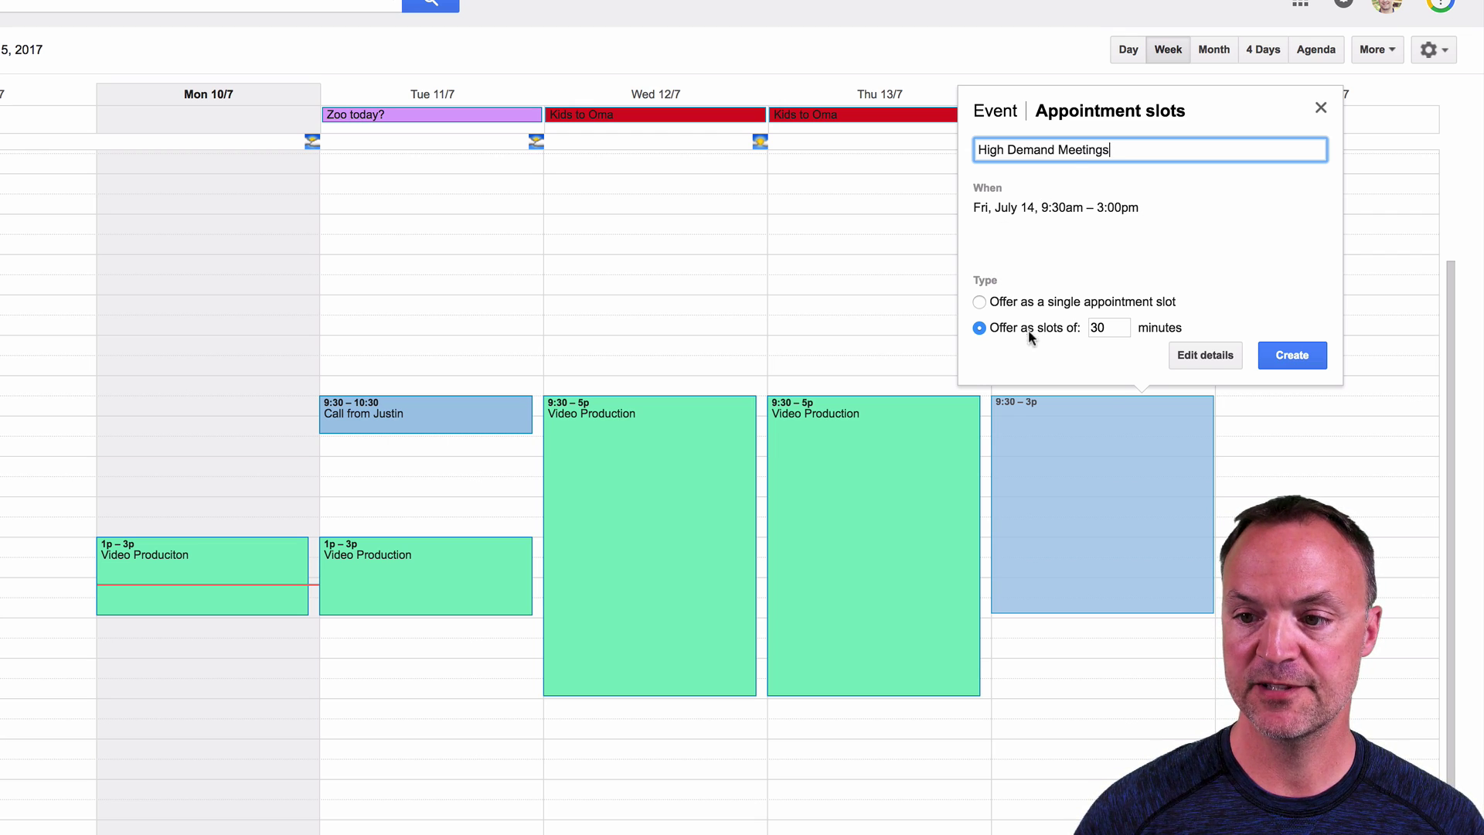
pyautogui.click(1107, 328)
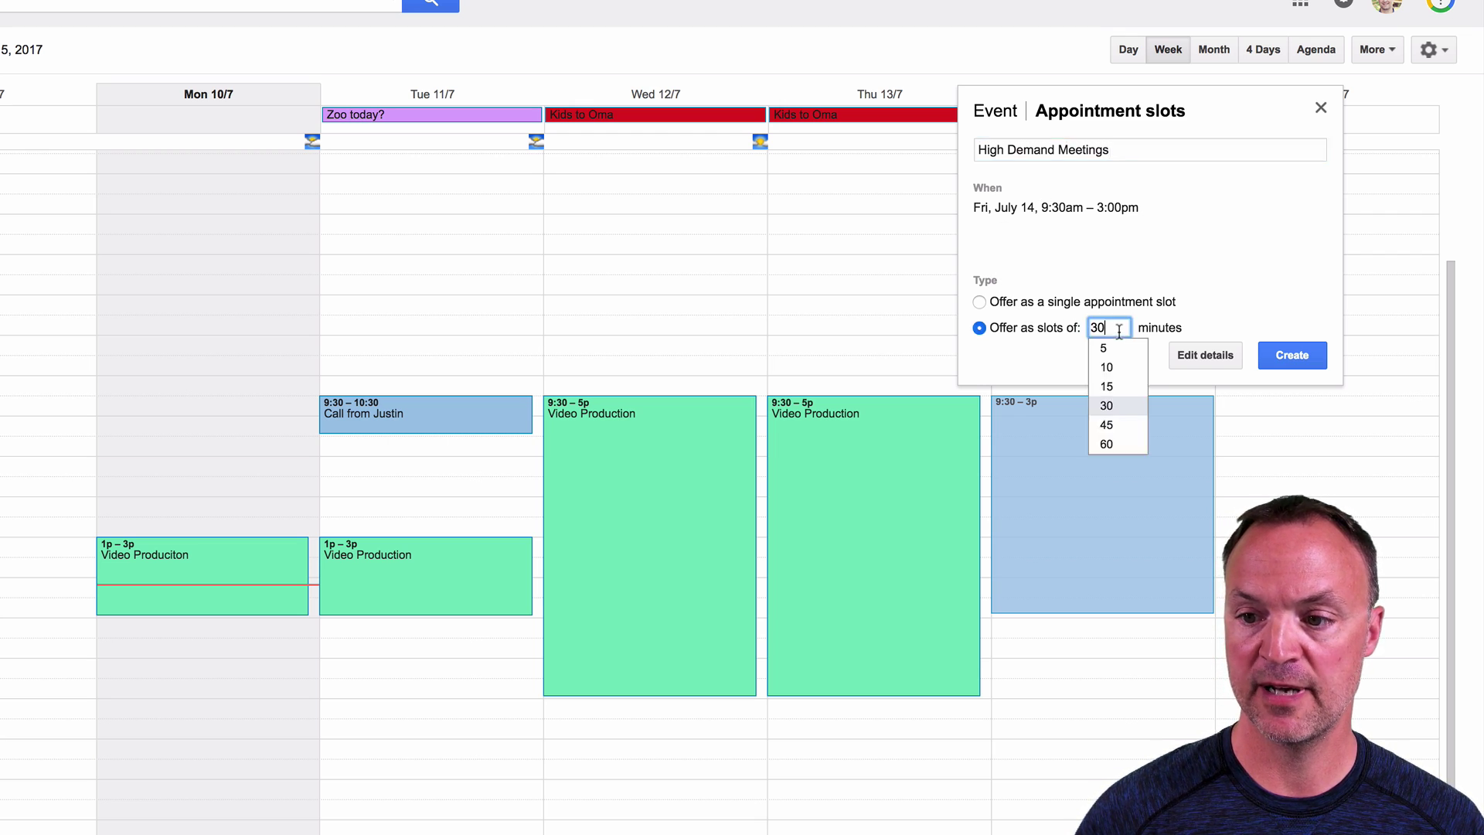
pyautogui.click(1114, 387)
pyautogui.click(1285, 354)
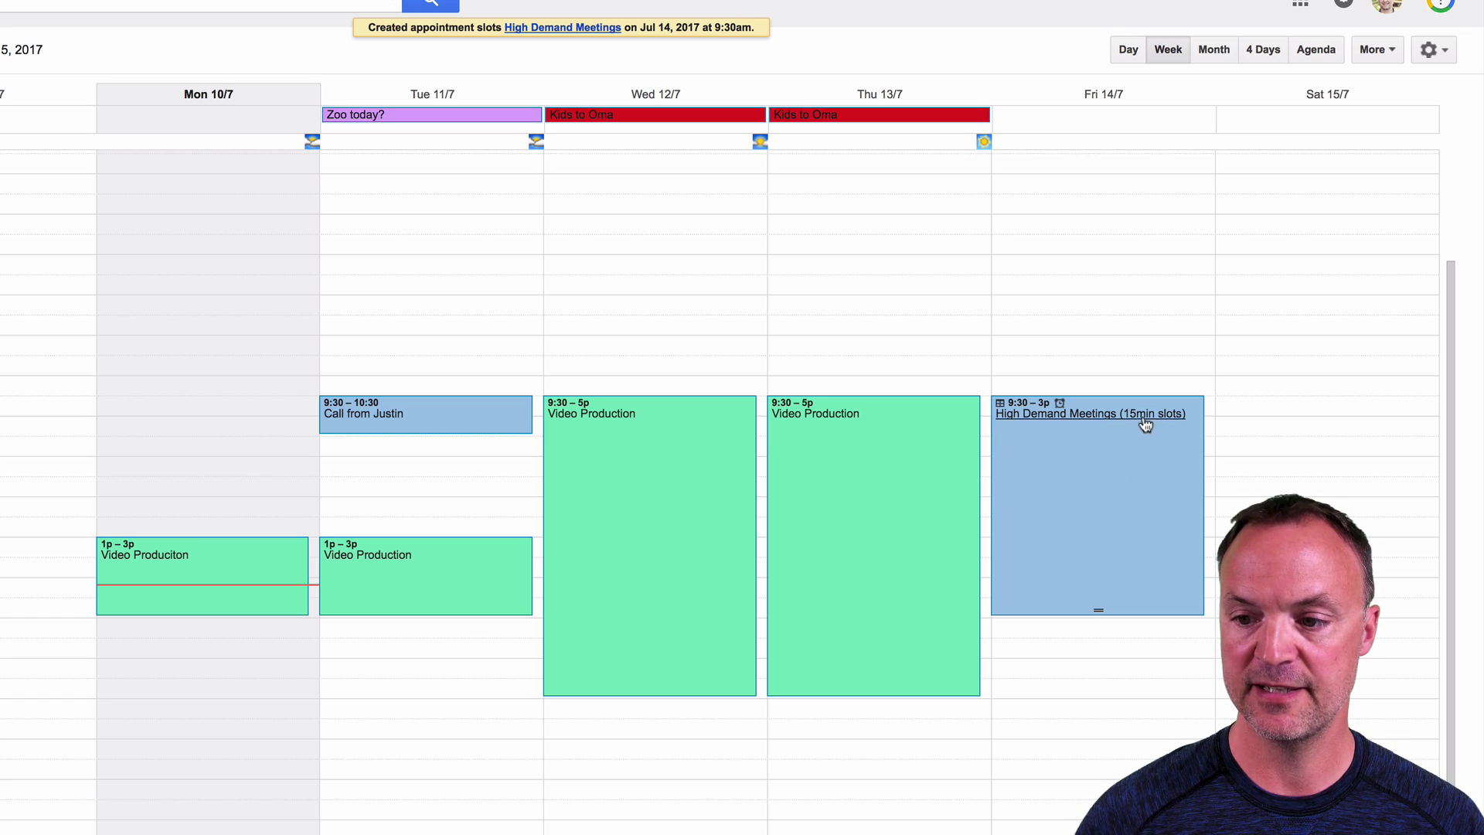
pyautogui.click(1096, 480)
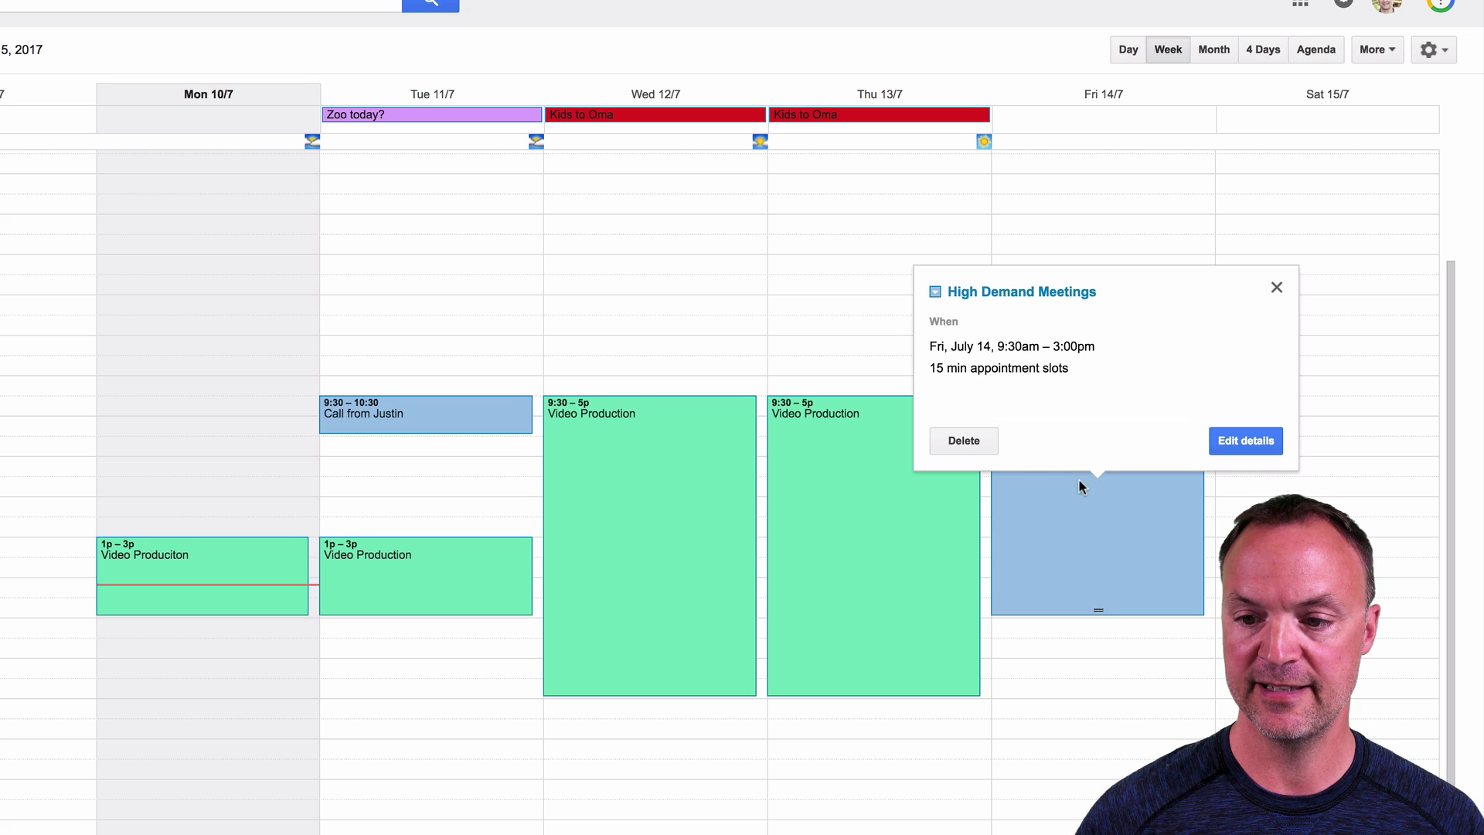
pyautogui.click(1247, 441)
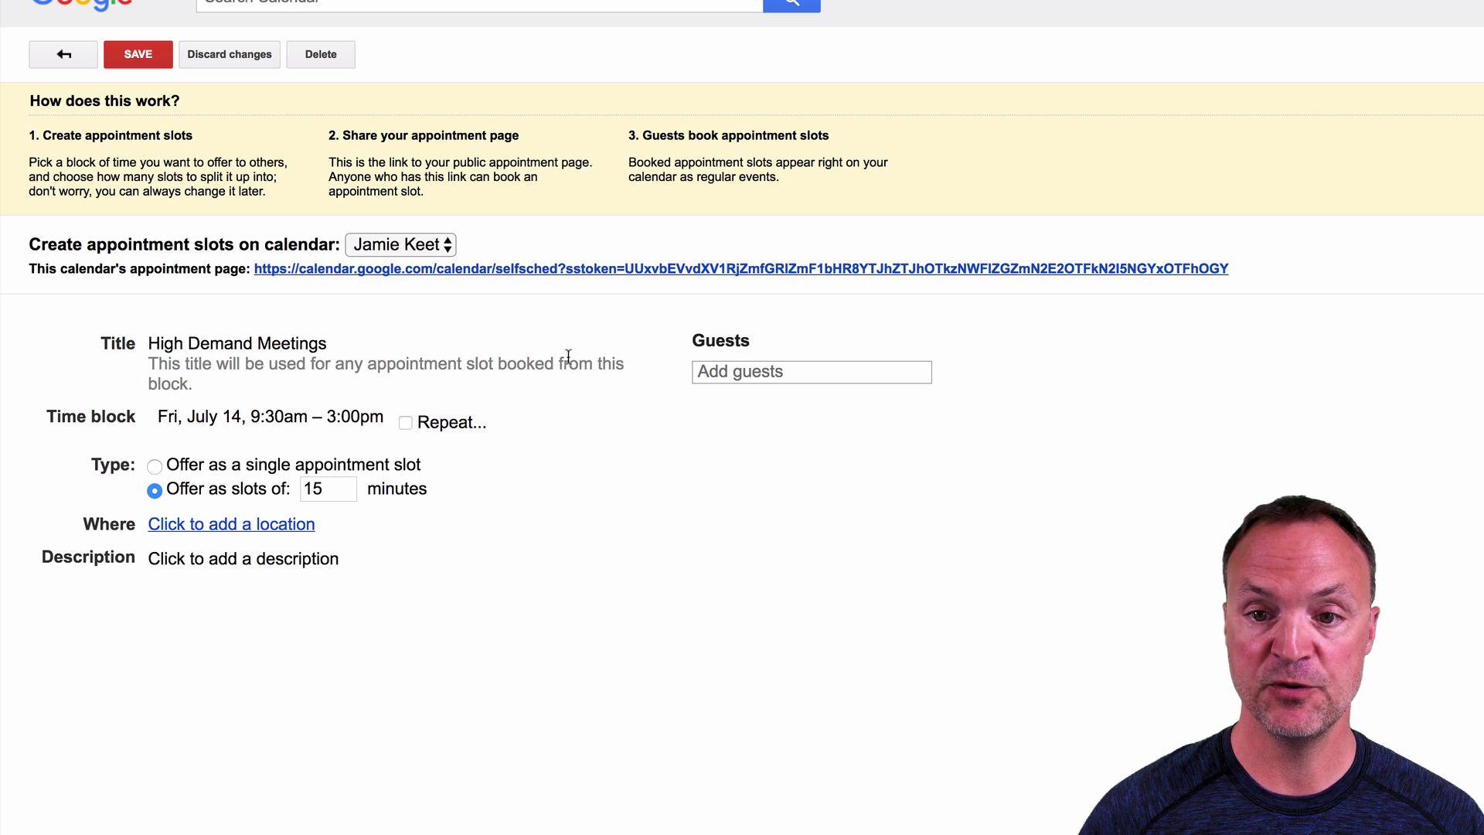
pyautogui.click(606, 269)
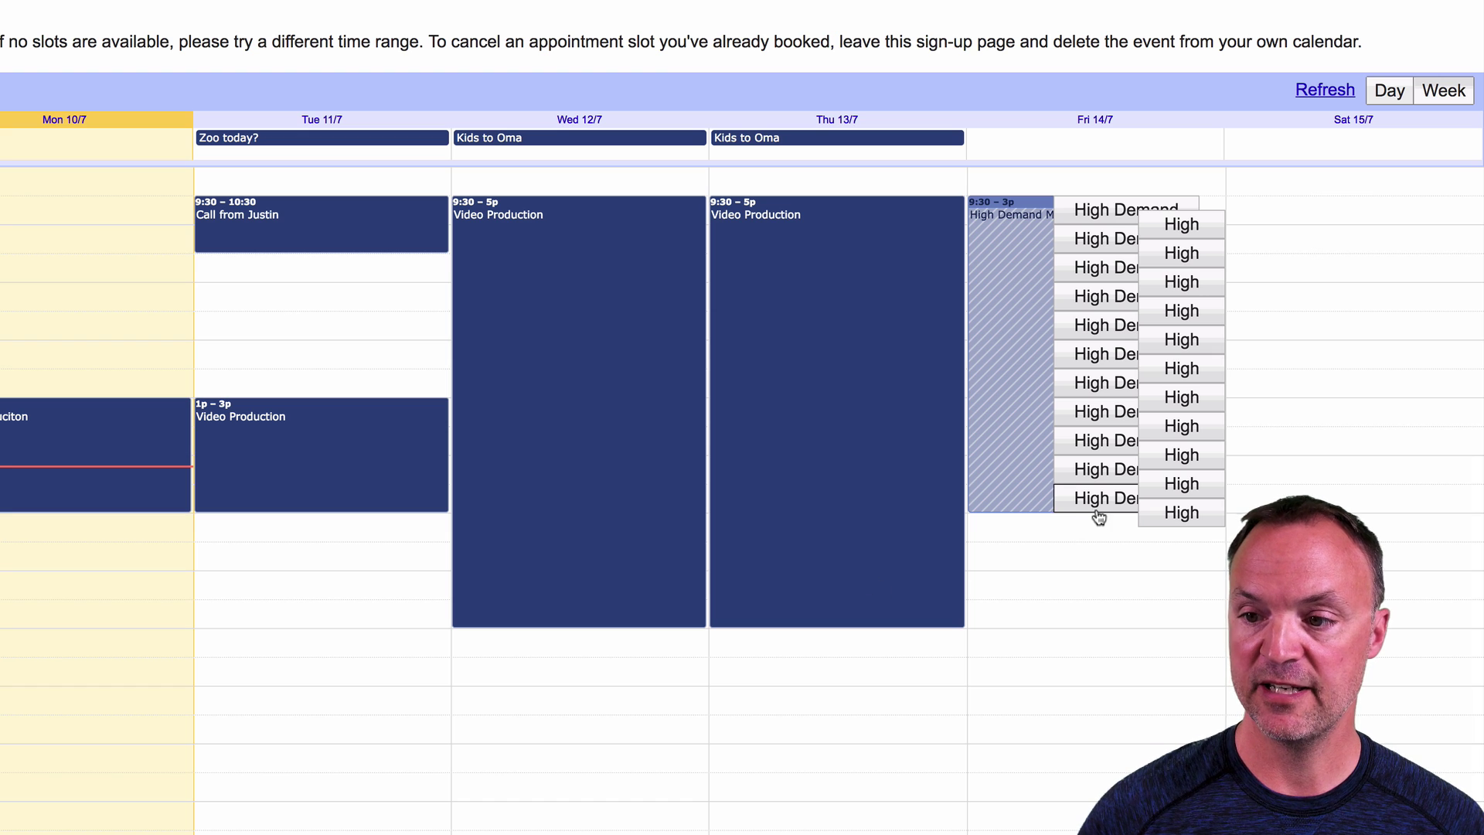
pyautogui.click(1089, 301)
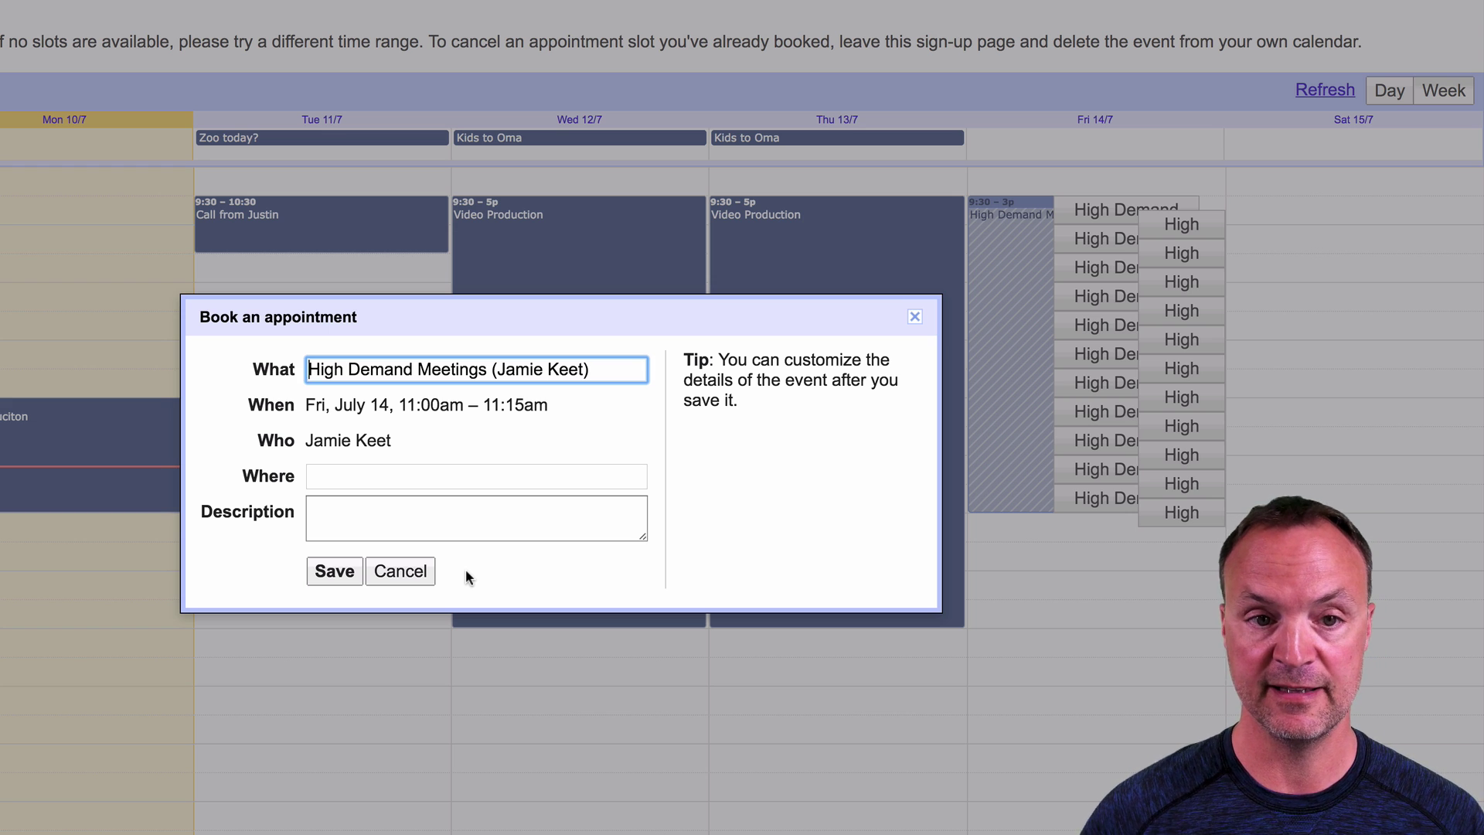
pyautogui.click(427, 581)
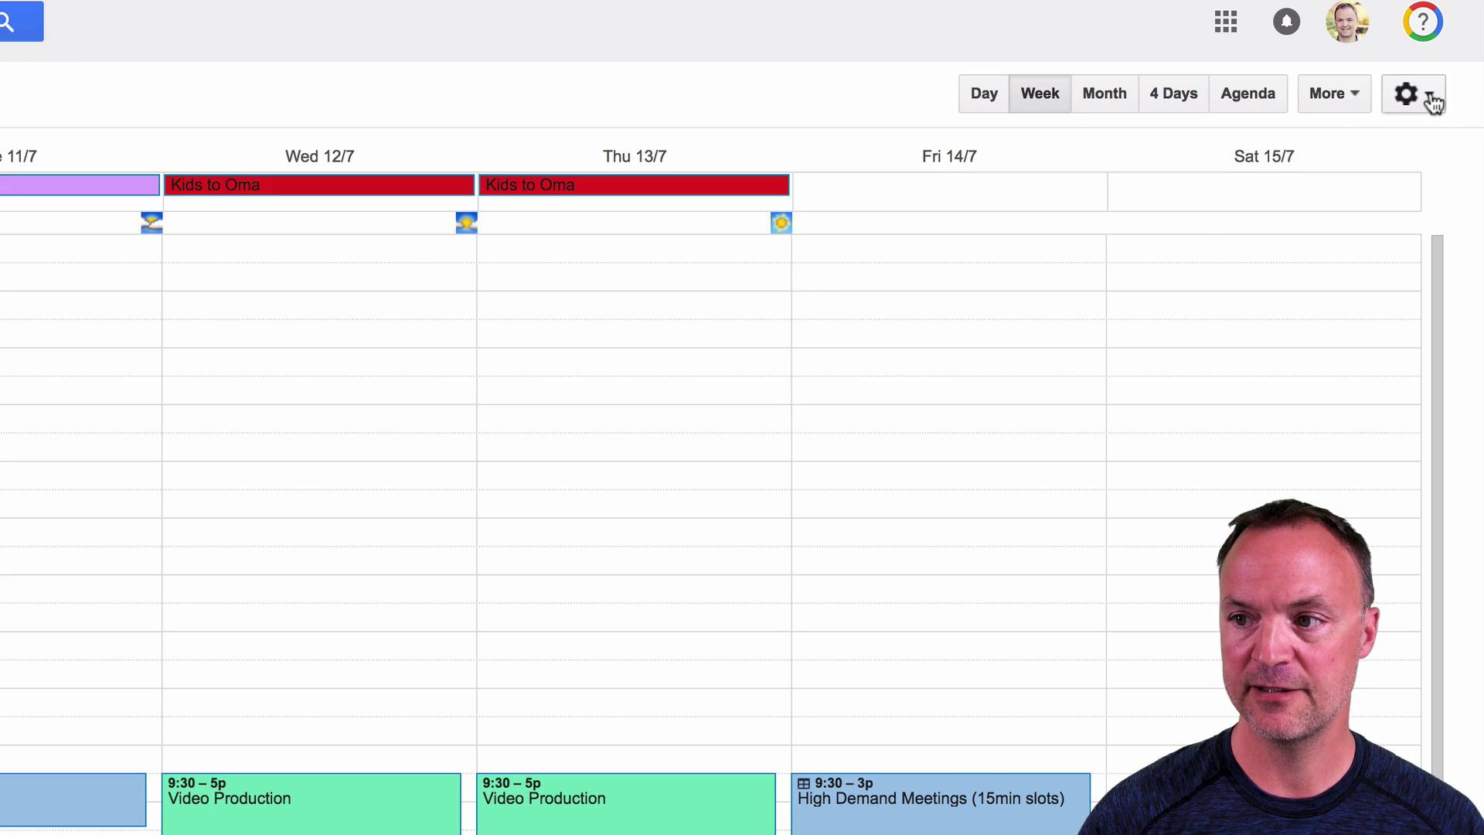
# Step: Turn on the daily agenda email in the personal calendar's notification settings and save
pyautogui.click(1432, 101)
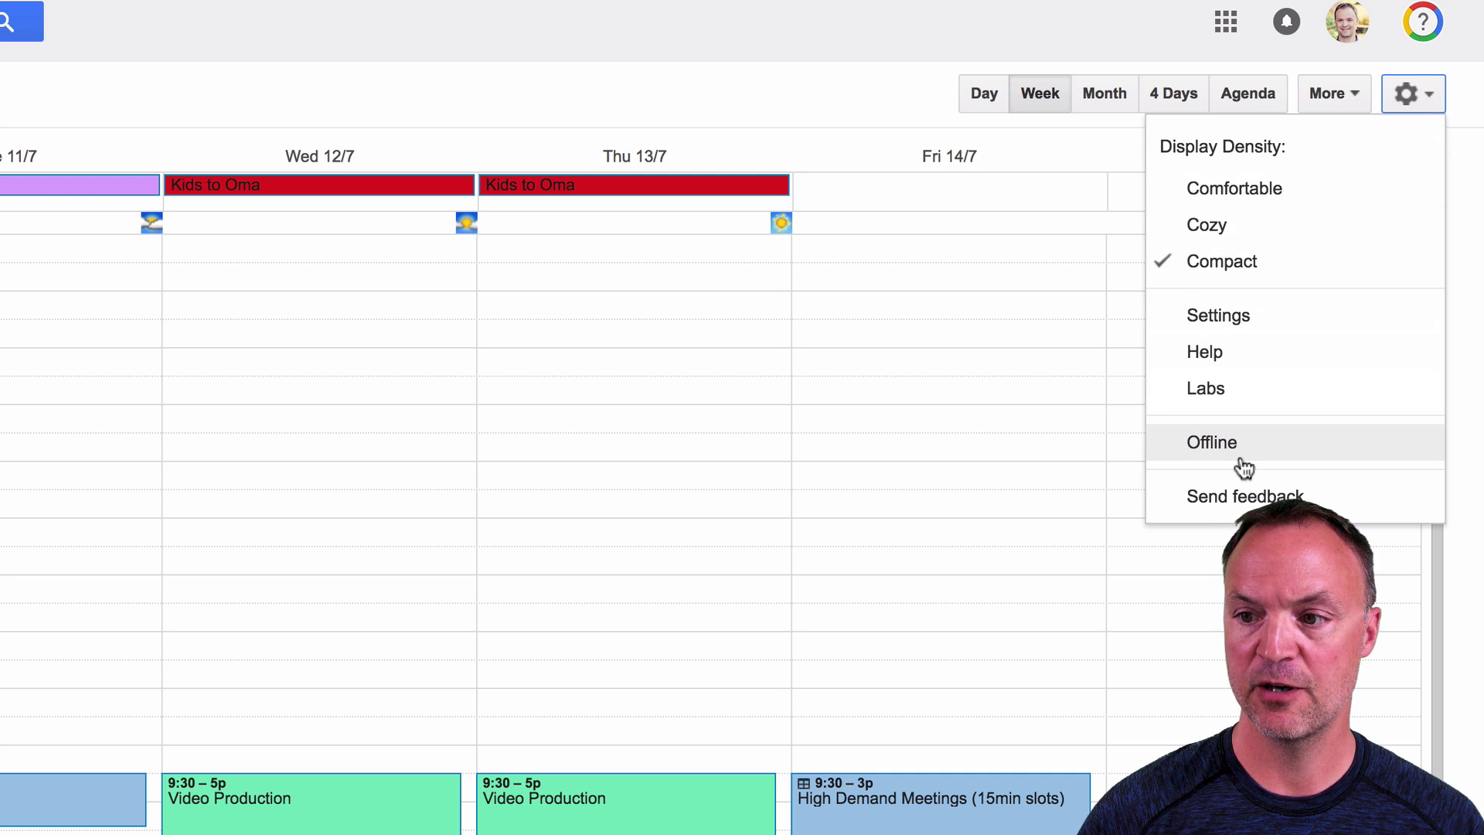
pyautogui.click(1279, 331)
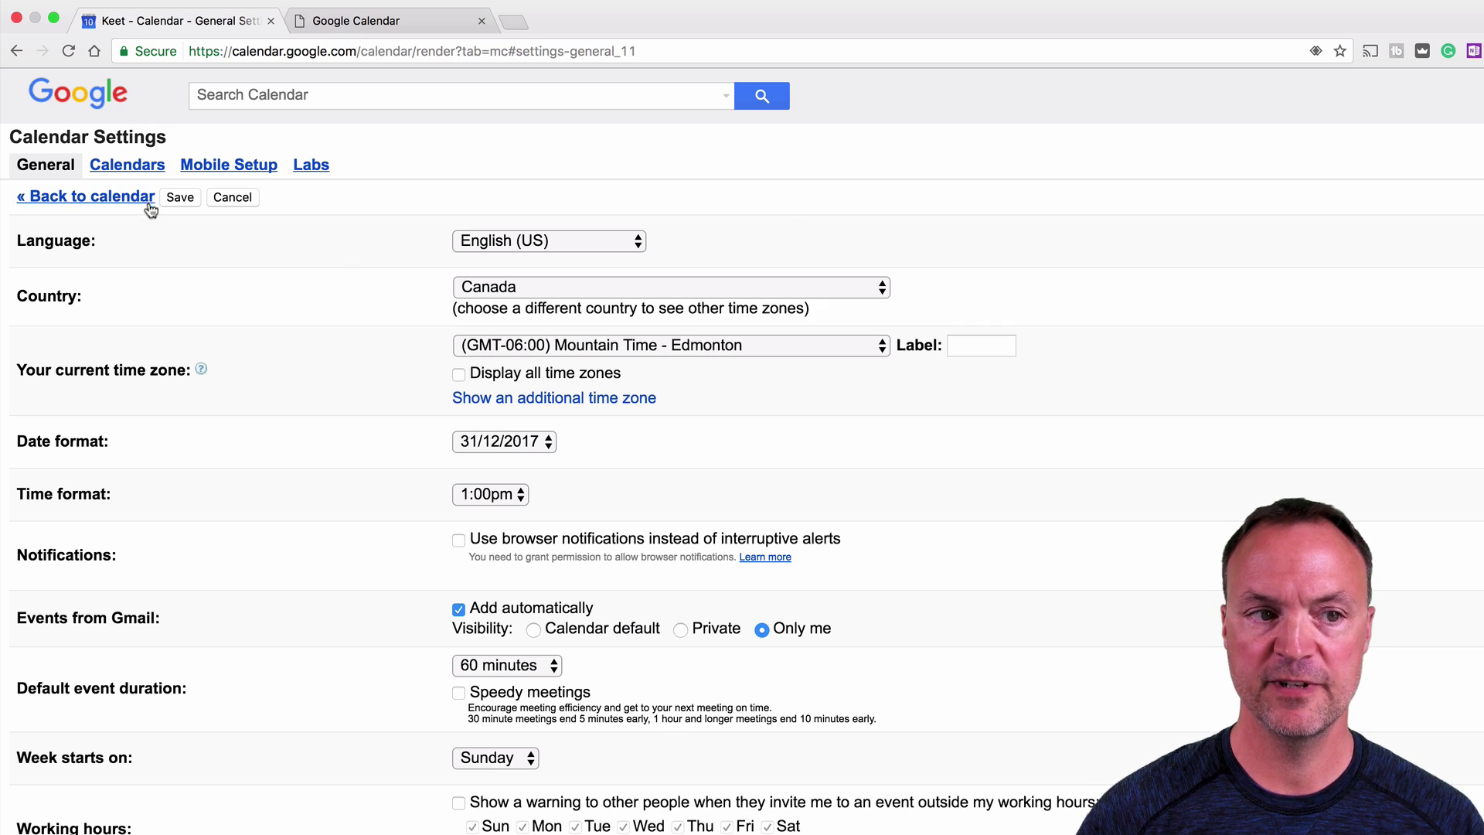
pyautogui.click(150, 172)
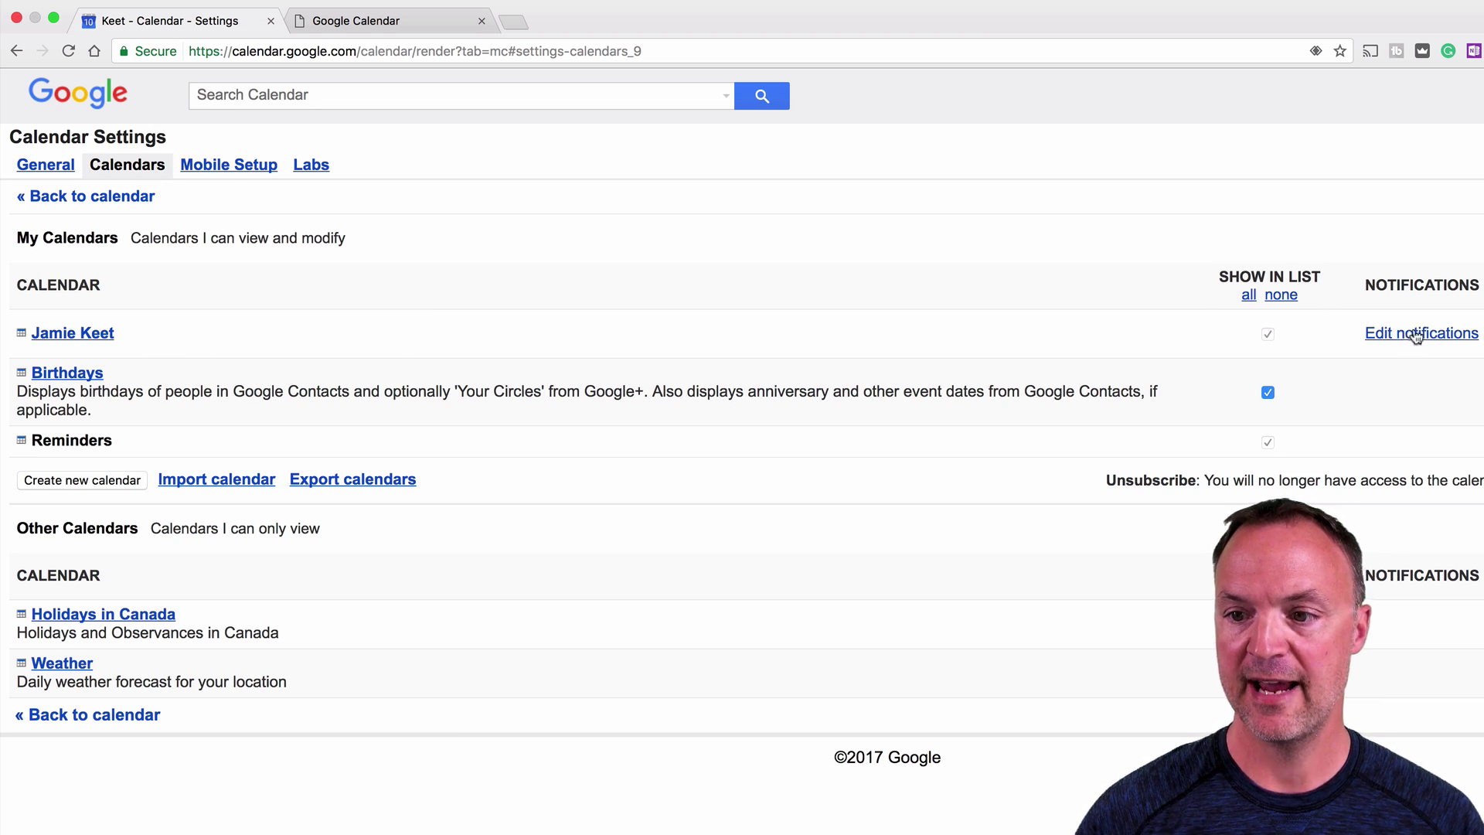
pyautogui.click(1286, 303)
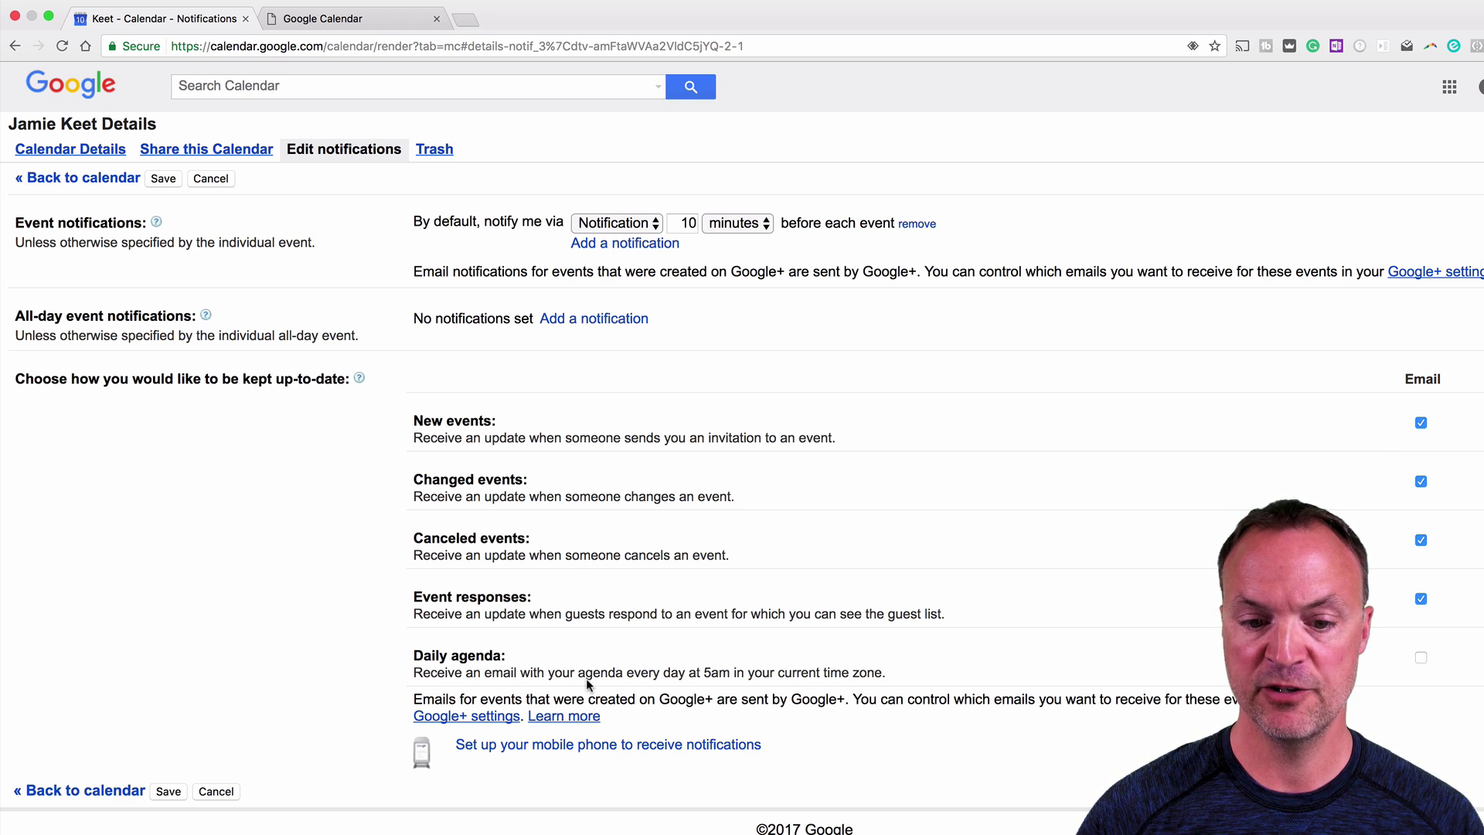
pyautogui.click(1423, 658)
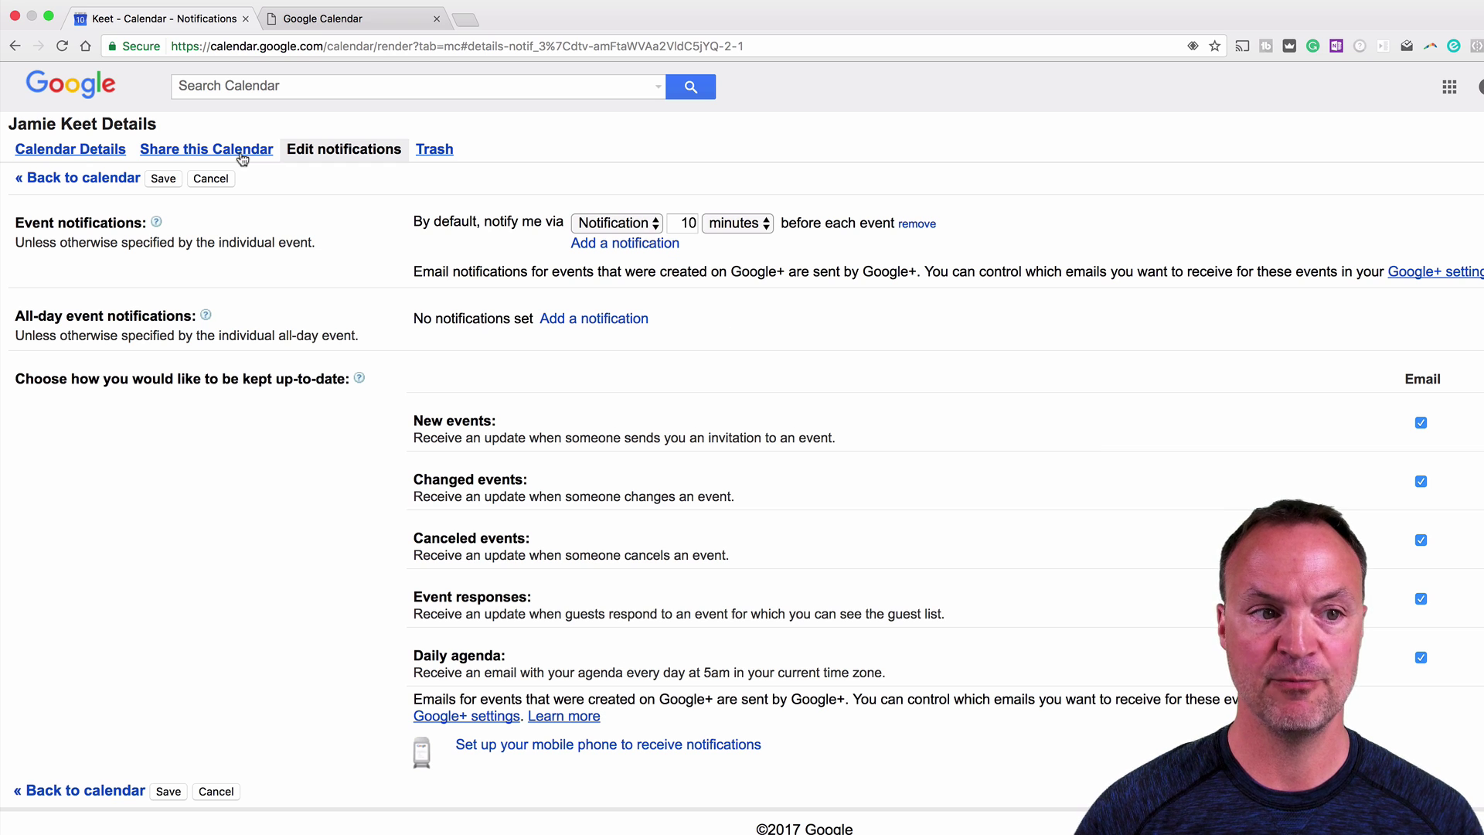
pyautogui.click(163, 181)
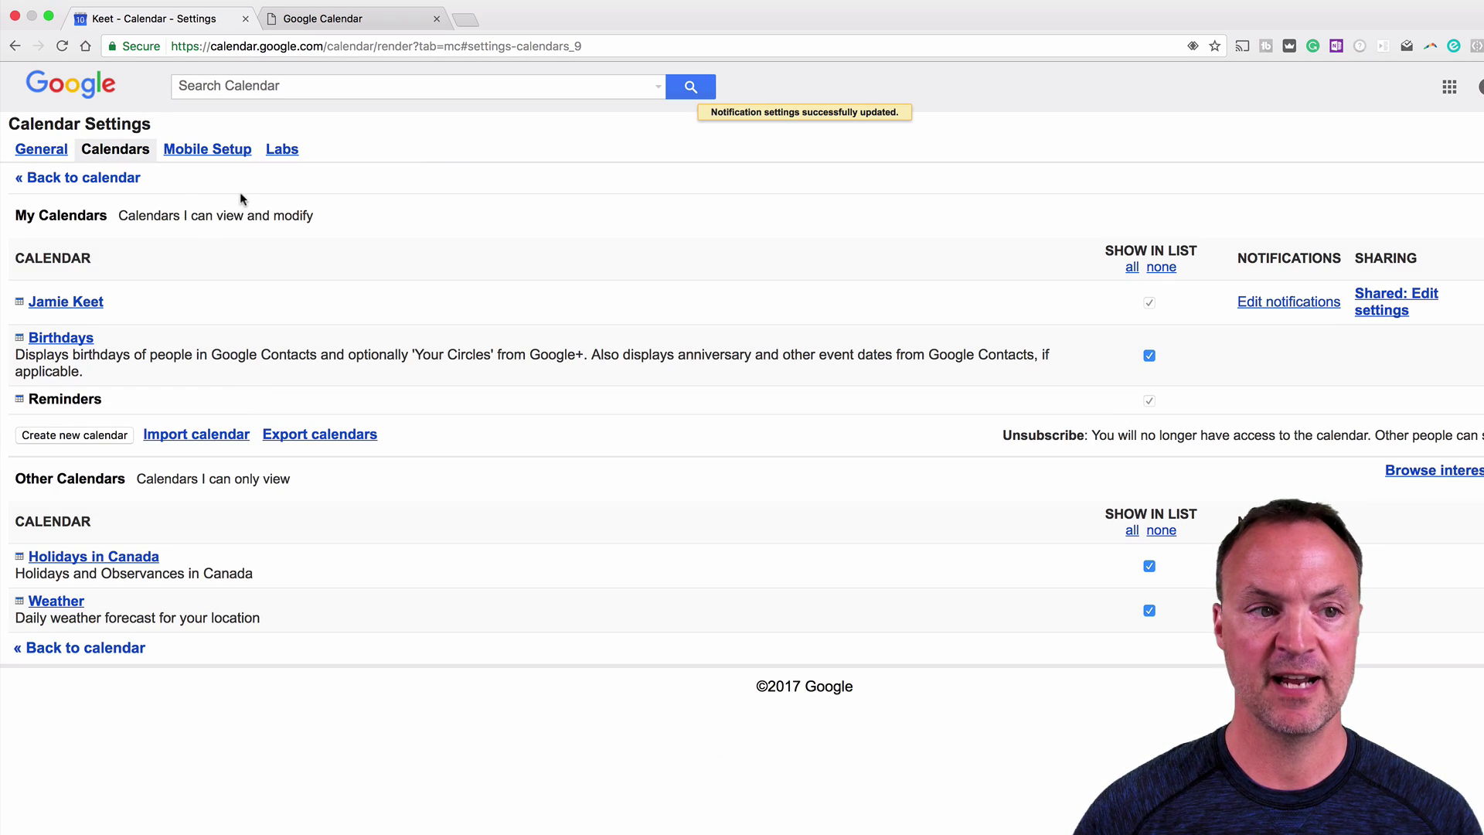
# Step: Leave the settings via General and go back to the July 9–15 week view
pyautogui.click(48, 150)
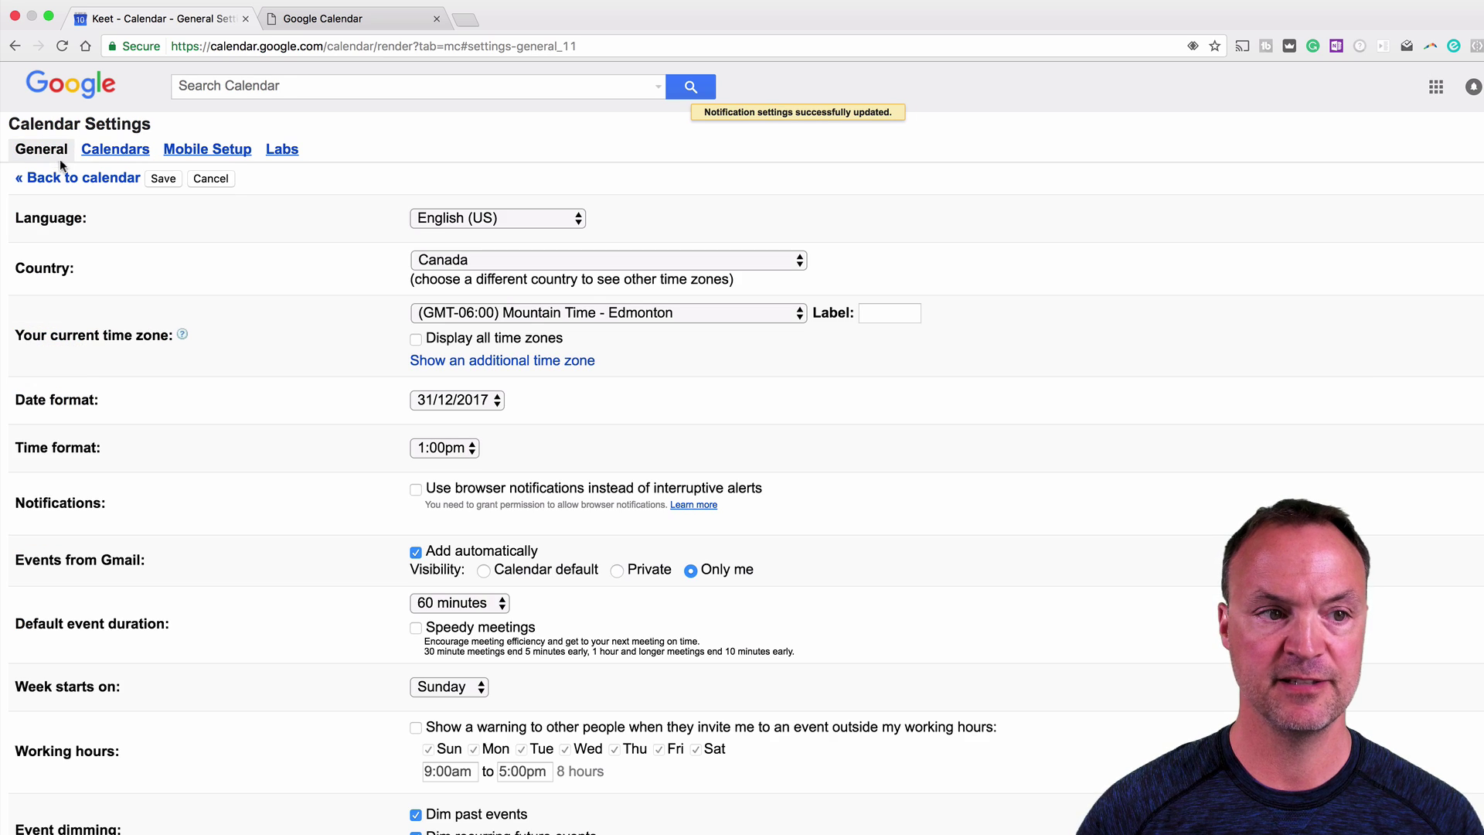
pyautogui.click(52, 180)
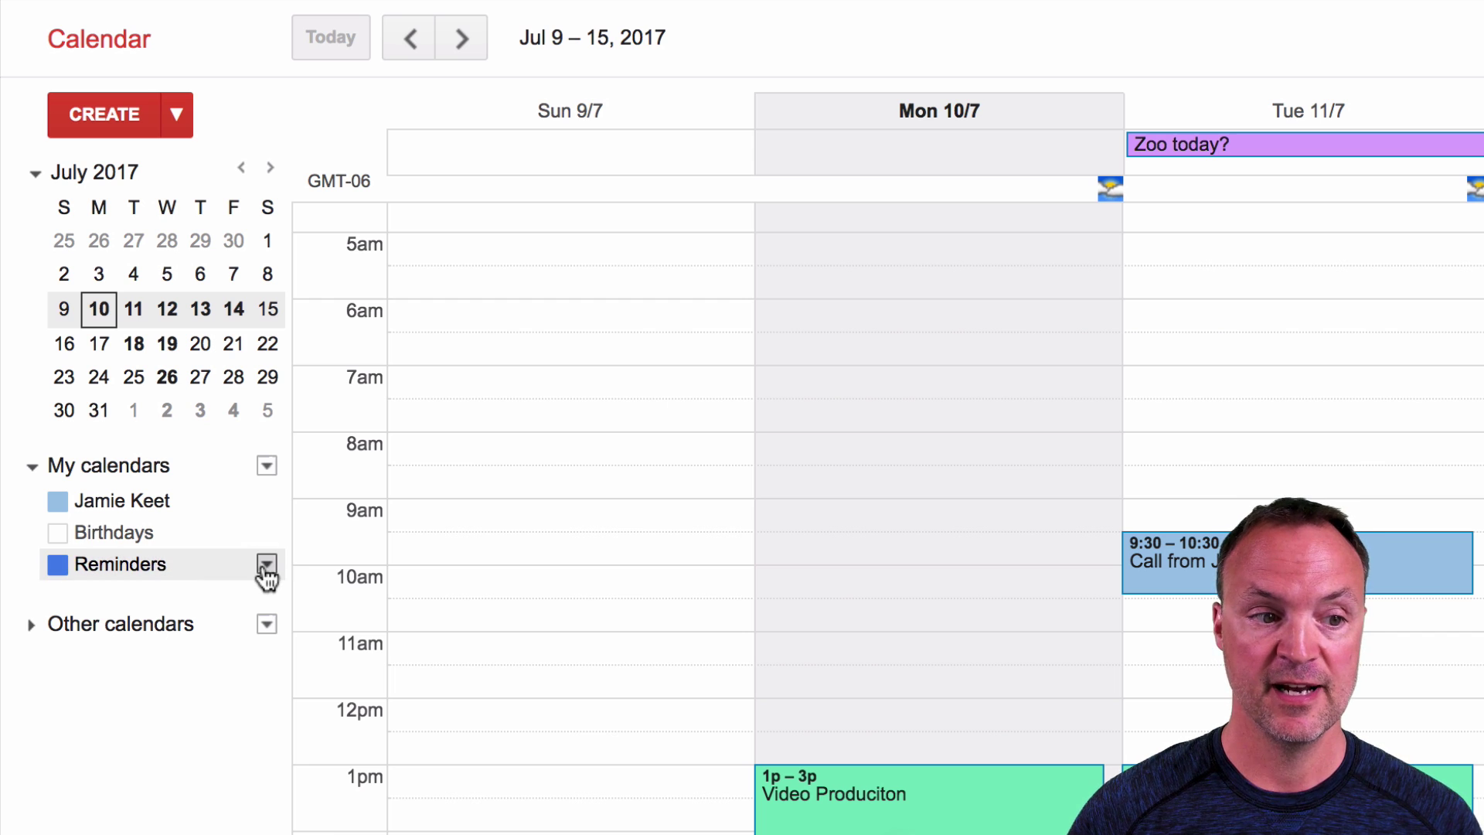
# Step: Switch the Reminders calendar under My calendars to Tasks
pyautogui.click(267, 564)
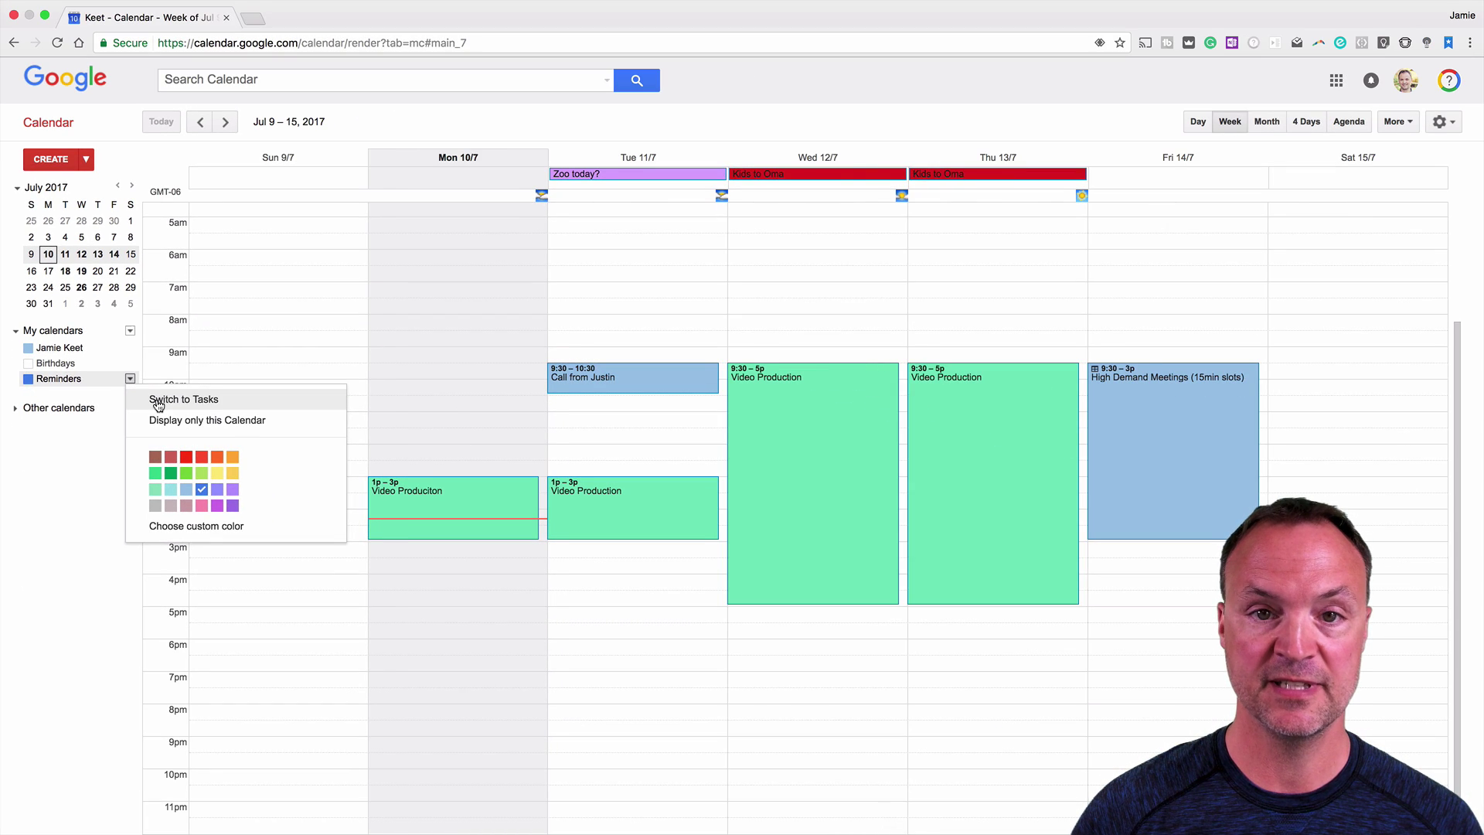
pyautogui.click(158, 400)
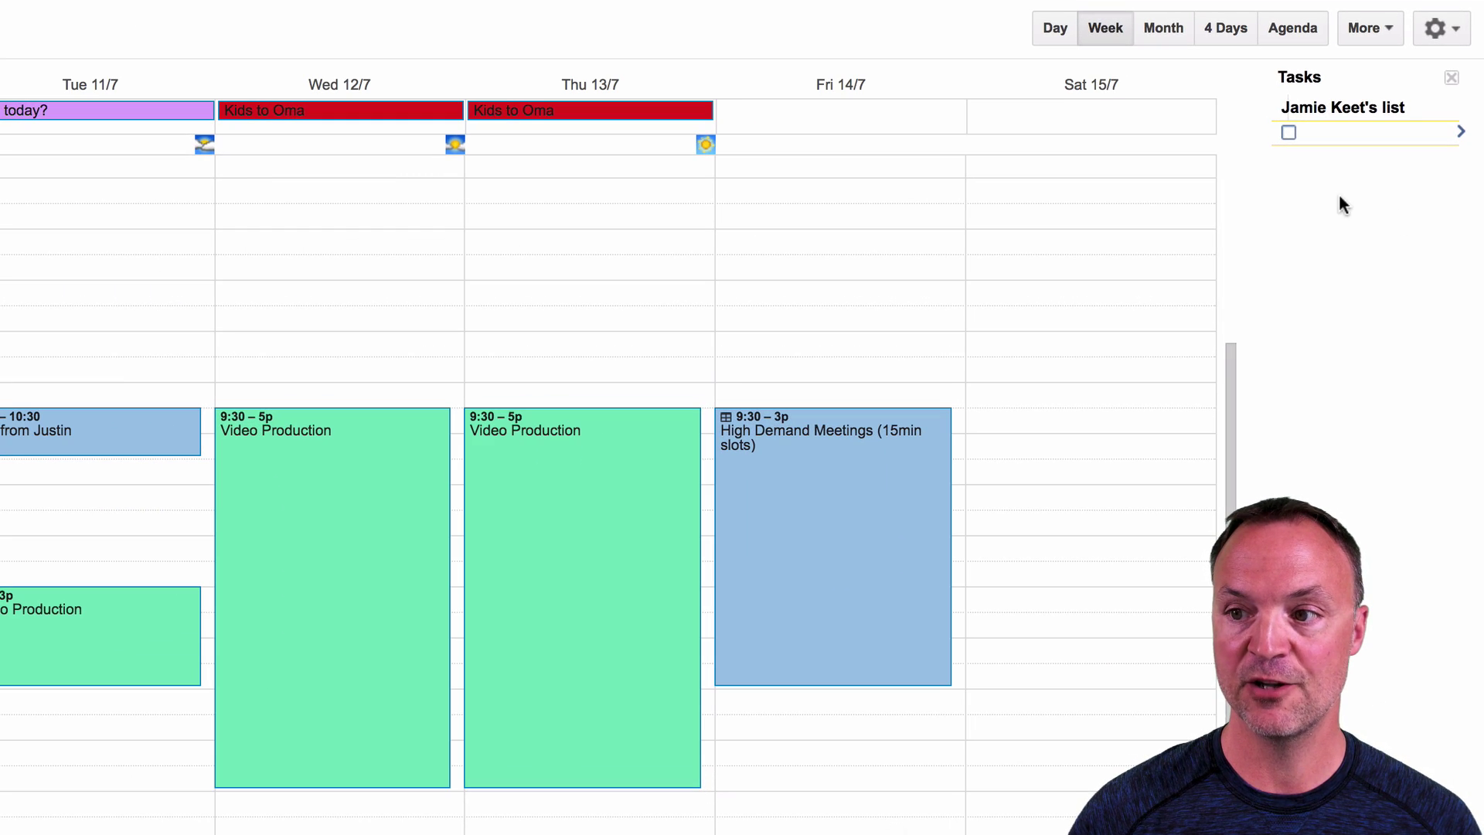
# Step: Add a Vet task due Wed, Jul 19 with the note 'Take cat to vet'
pyautogui.click(1369, 201)
pyautogui.press('BackSpace')
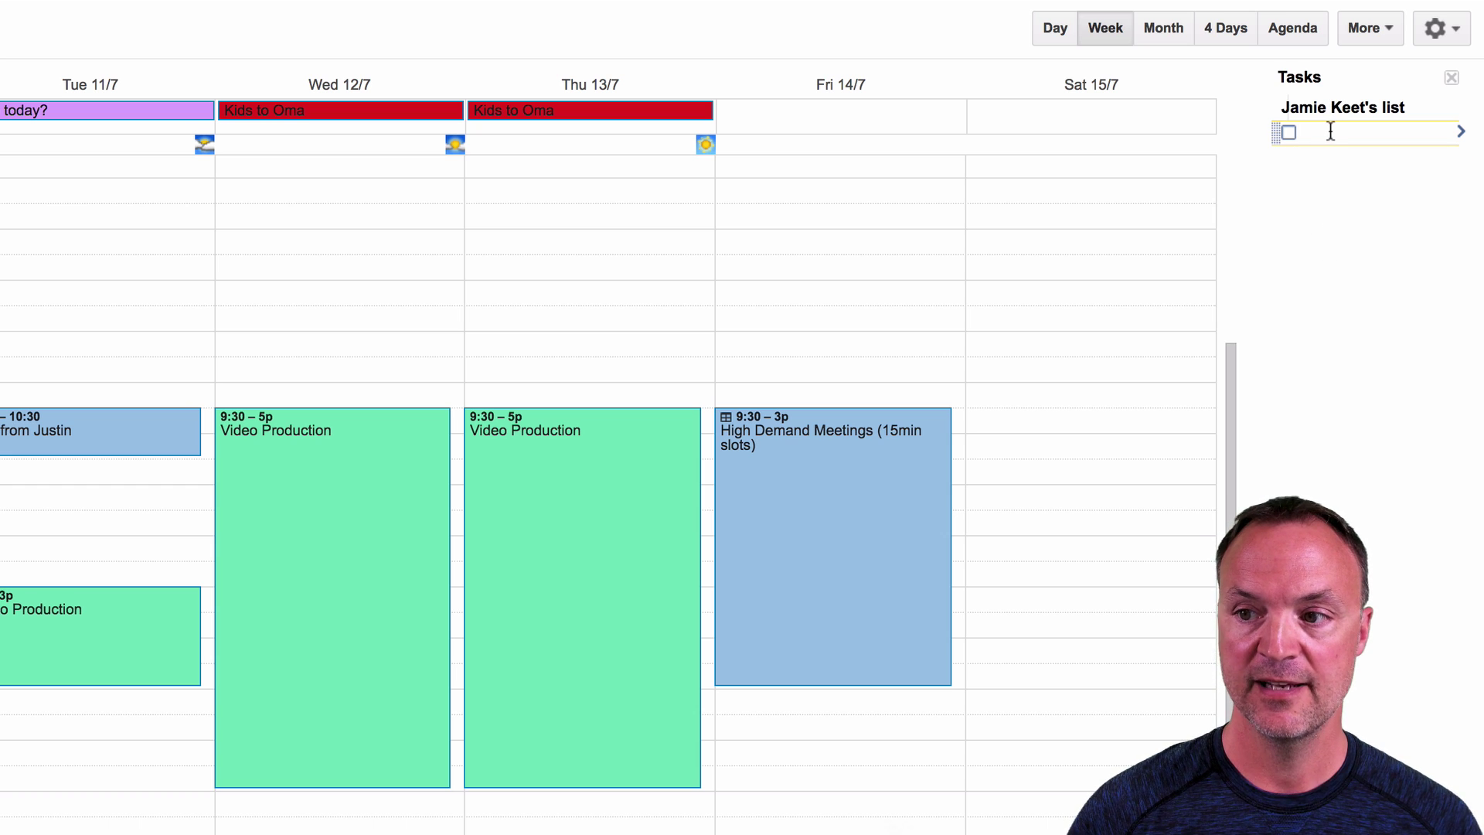
pyautogui.click(1330, 133)
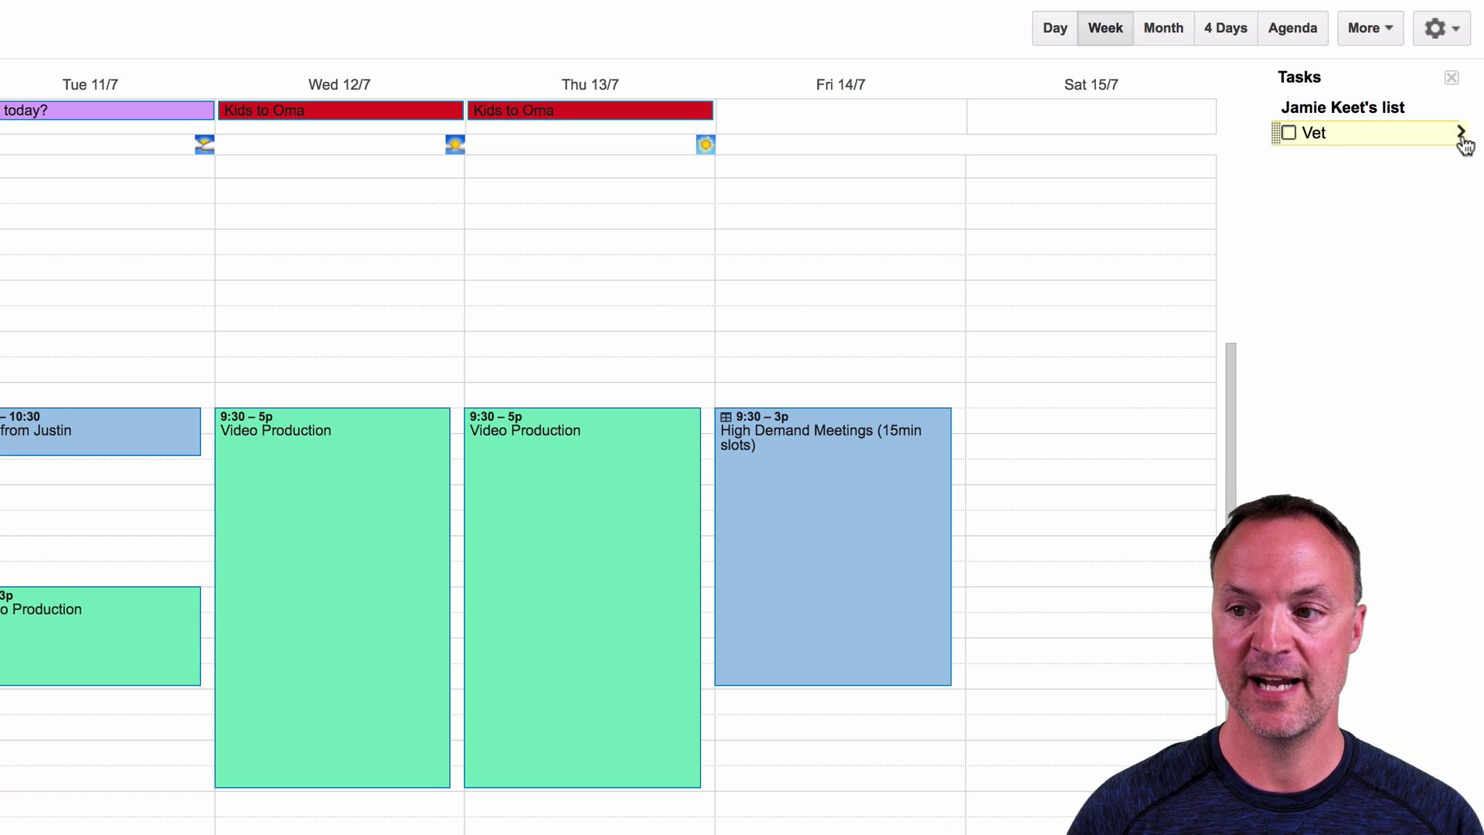
pyautogui.click(1462, 135)
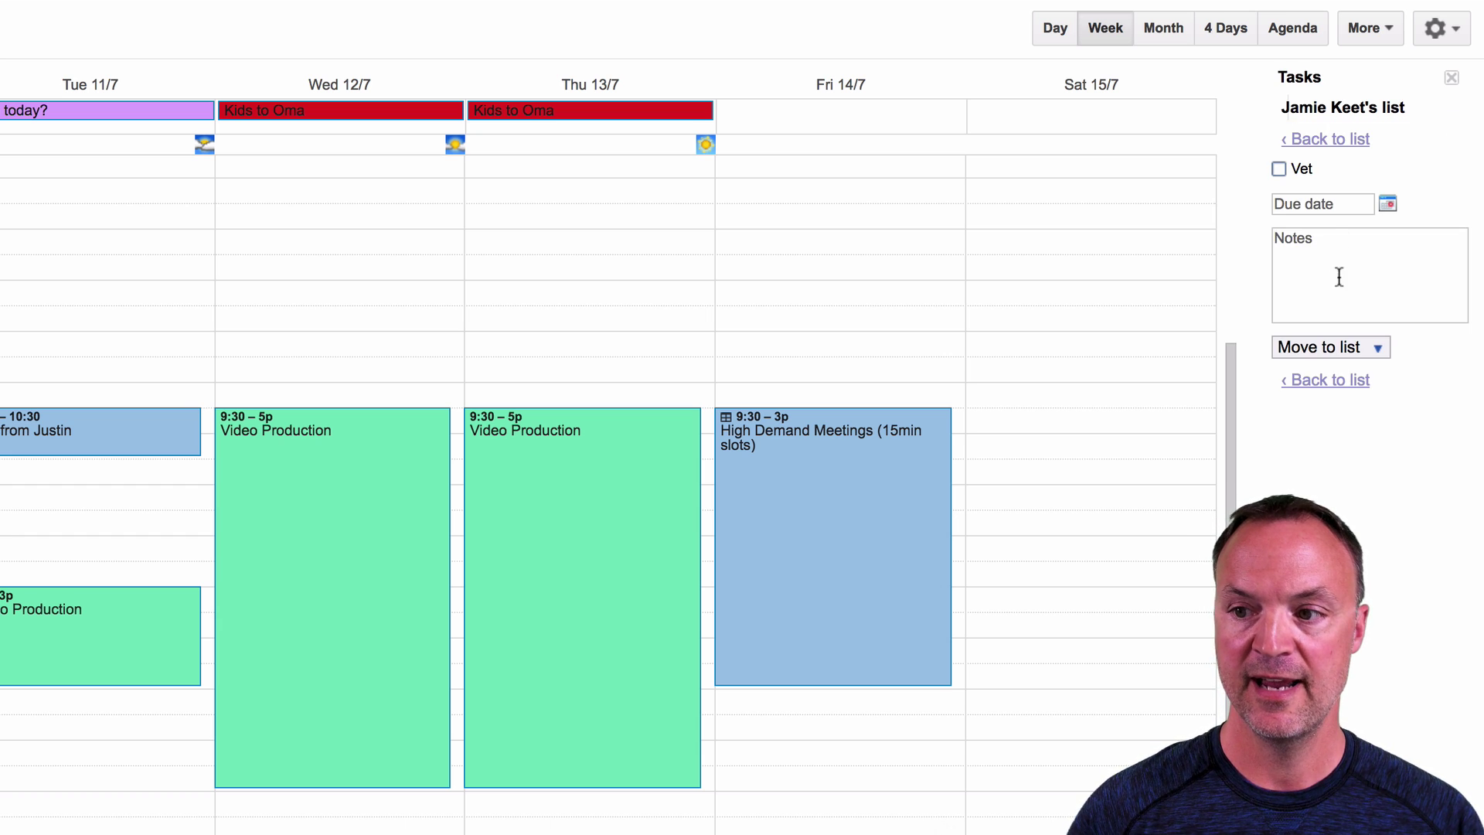
pyautogui.click(1387, 204)
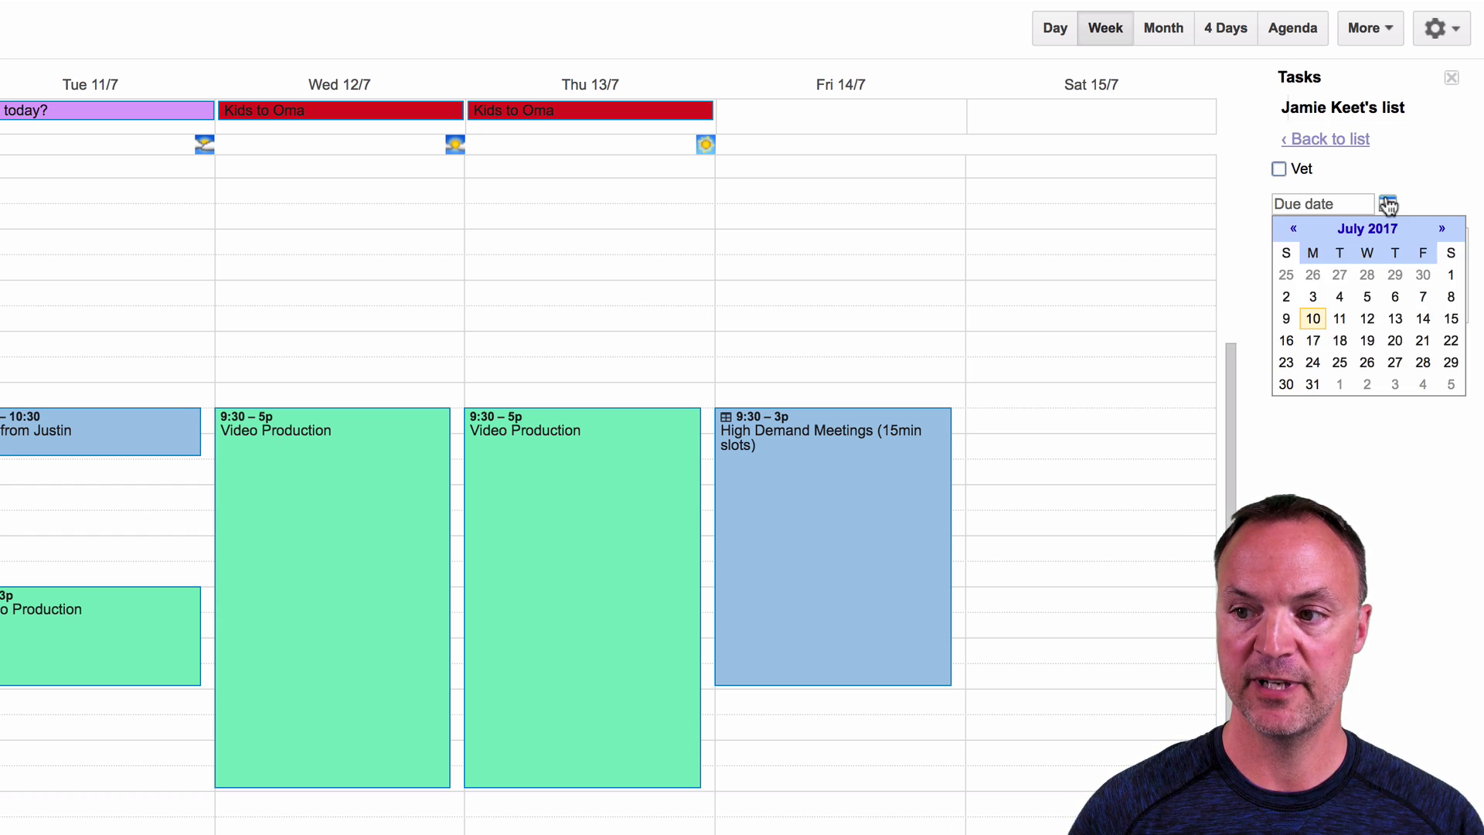
pyautogui.click(1369, 340)
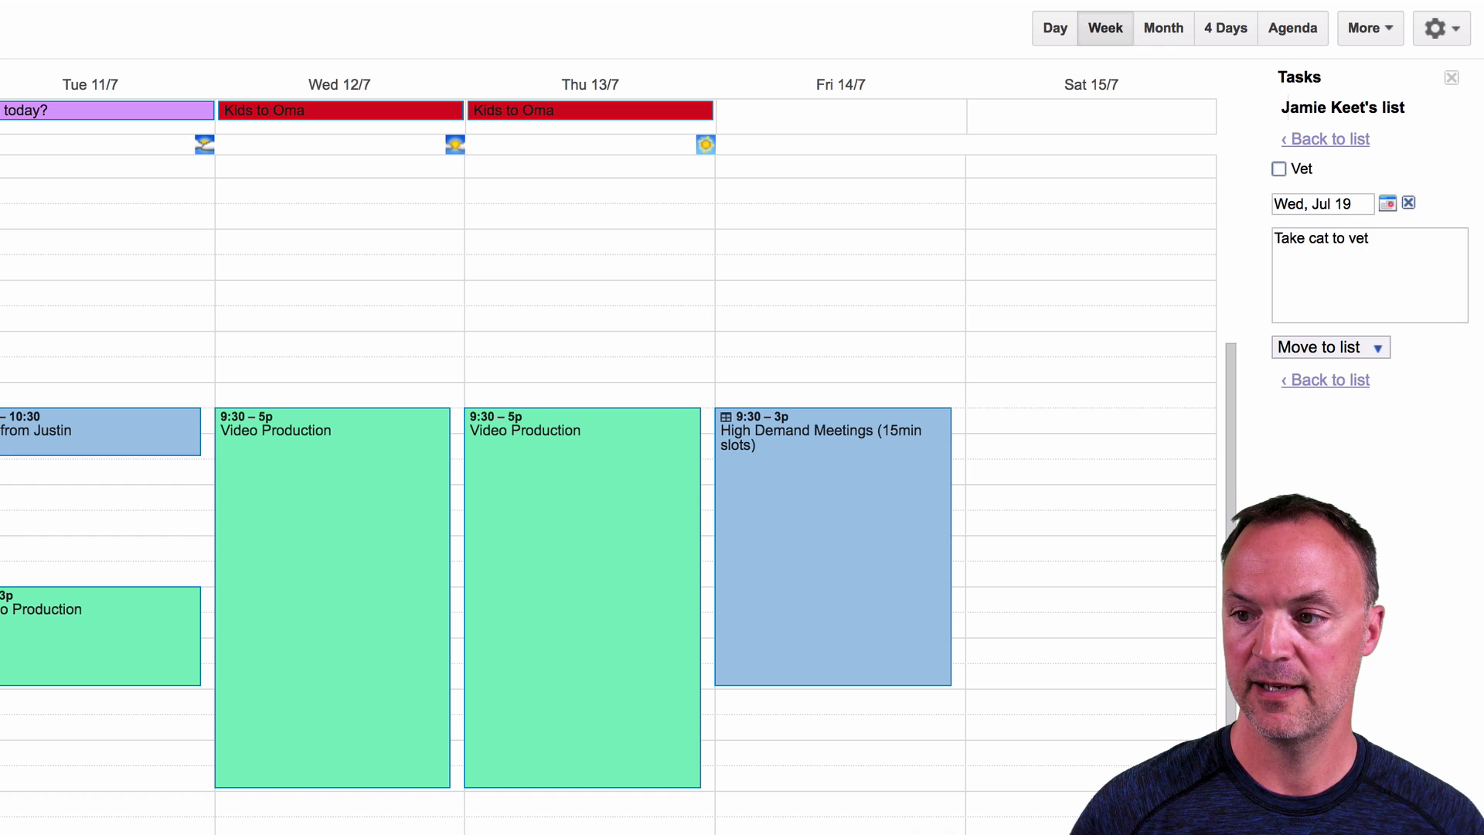
pyautogui.click(1326, 139)
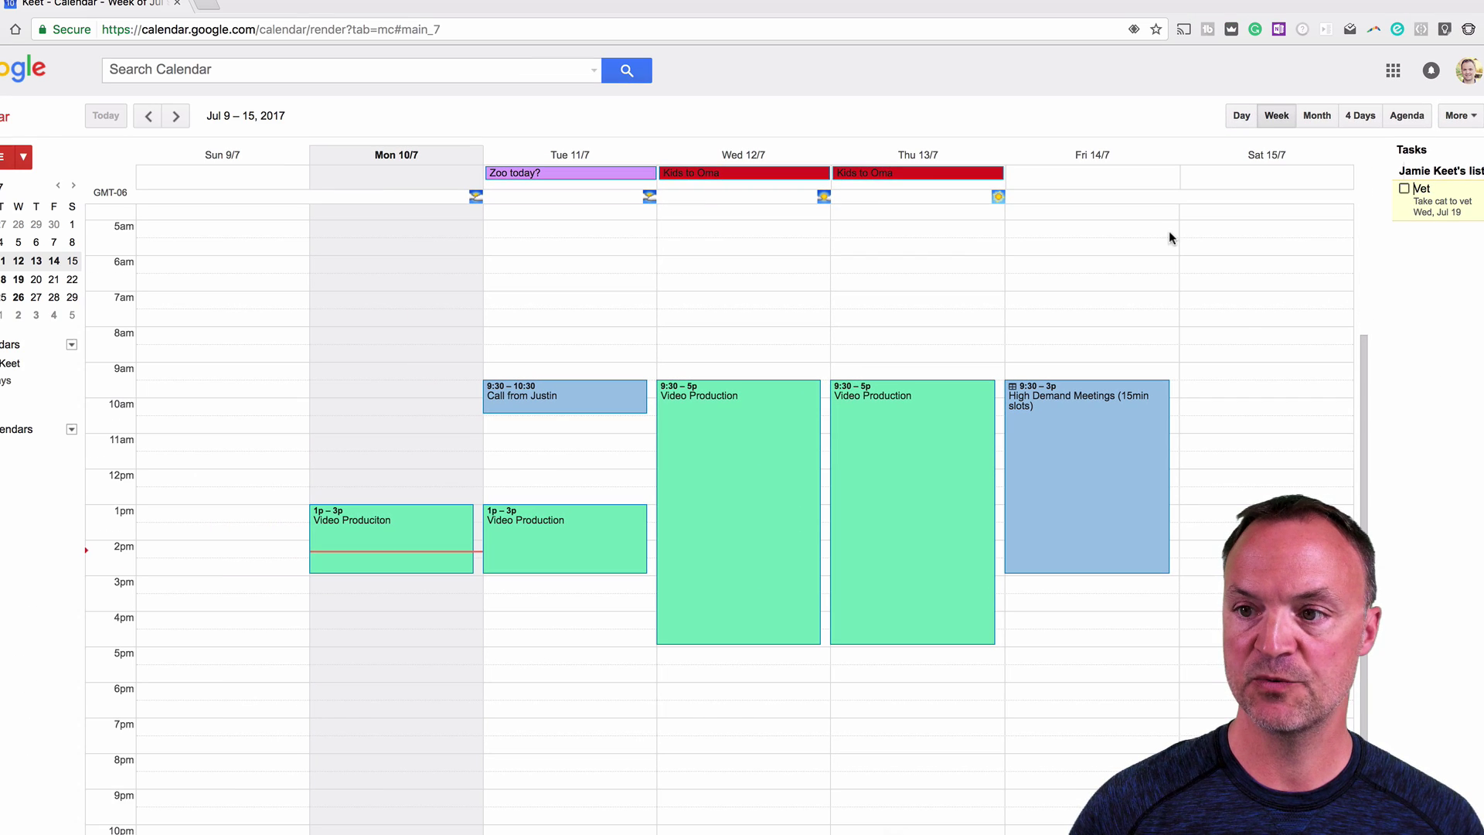
# Step: In the July 2017 month view, mark the Vet task done and close its details
pyautogui.click(1317, 117)
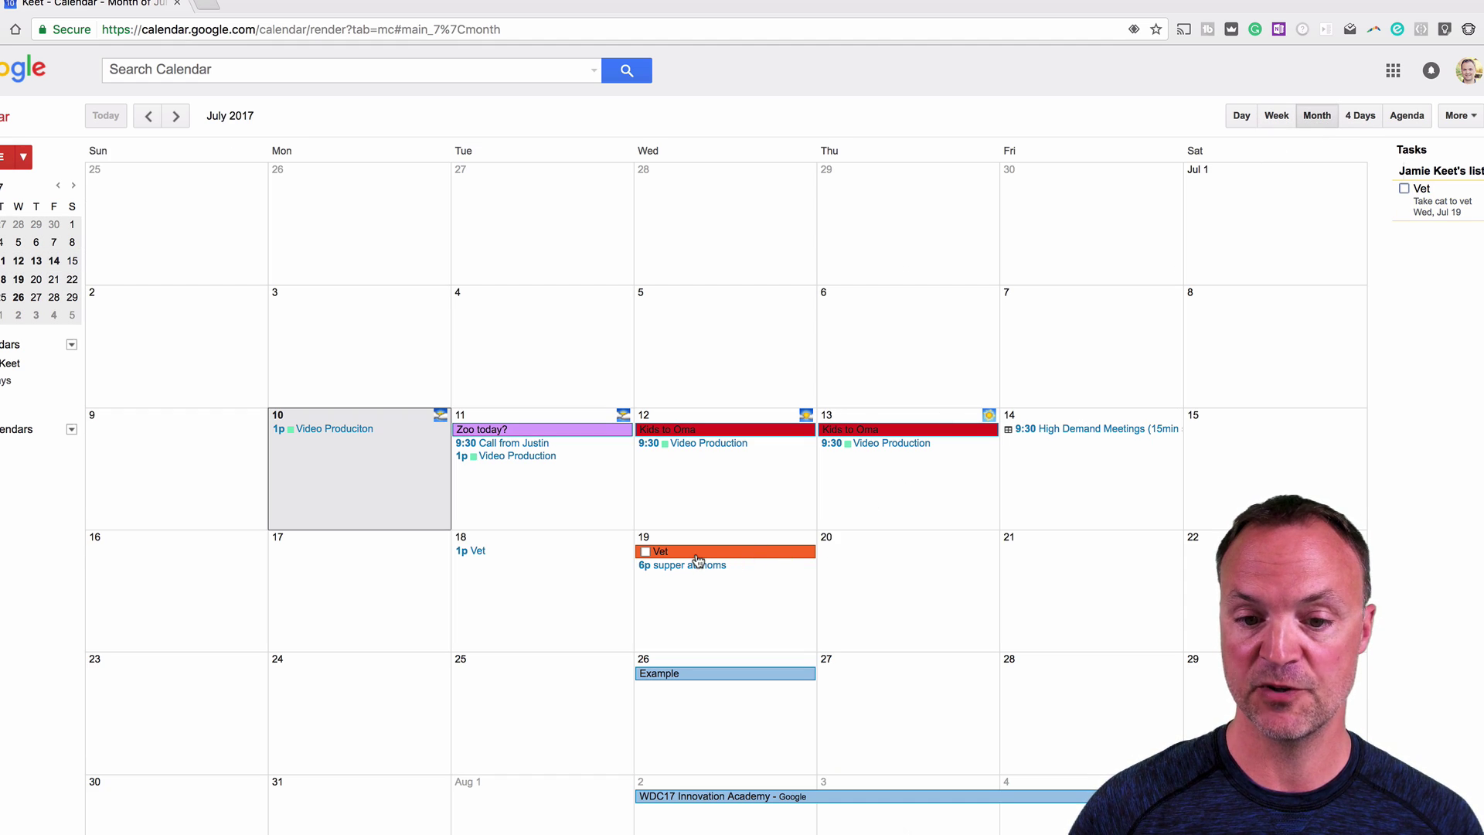
pyautogui.click(698, 552)
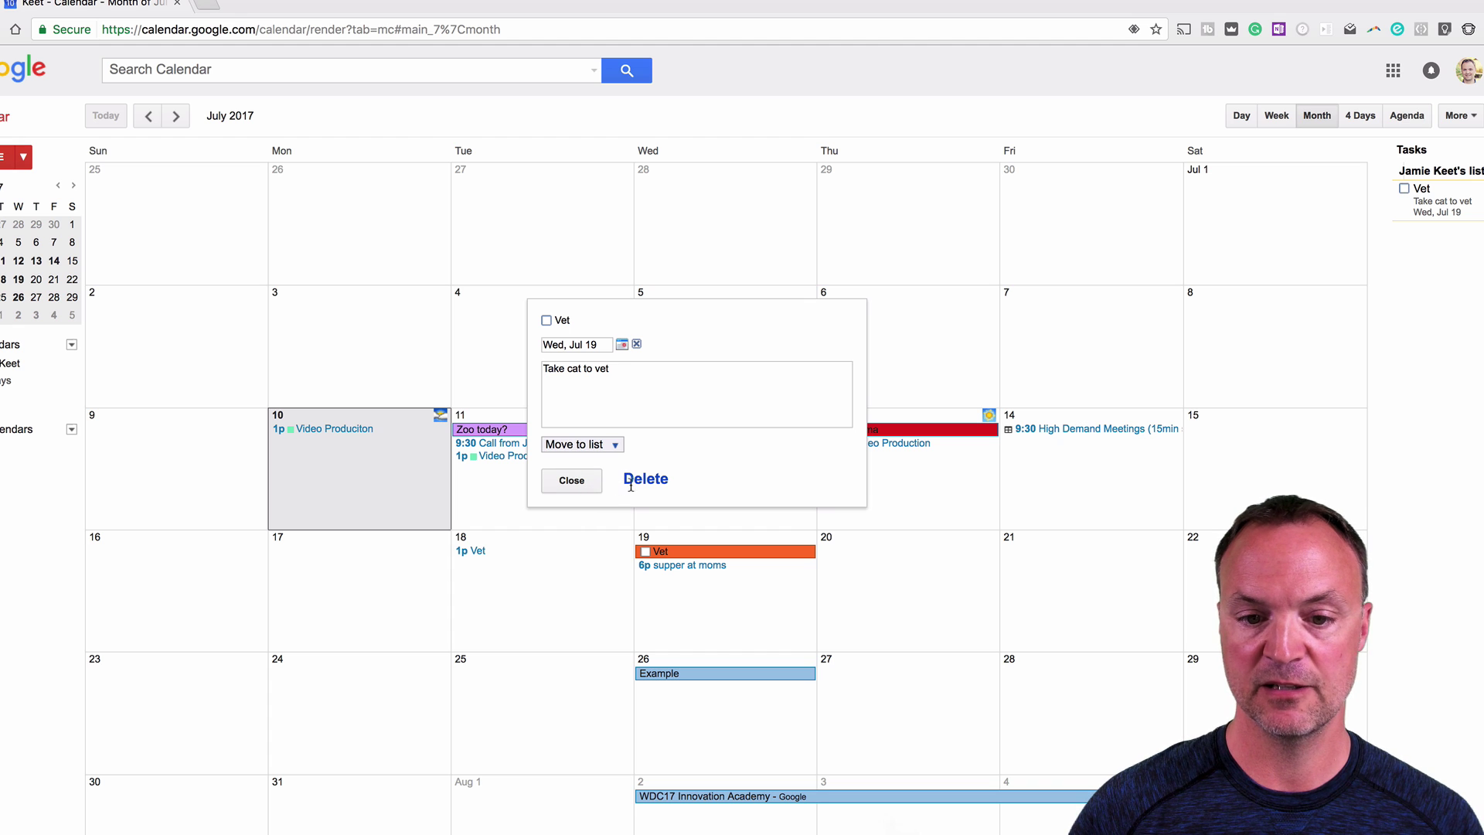
pyautogui.click(546, 322)
pyautogui.click(547, 322)
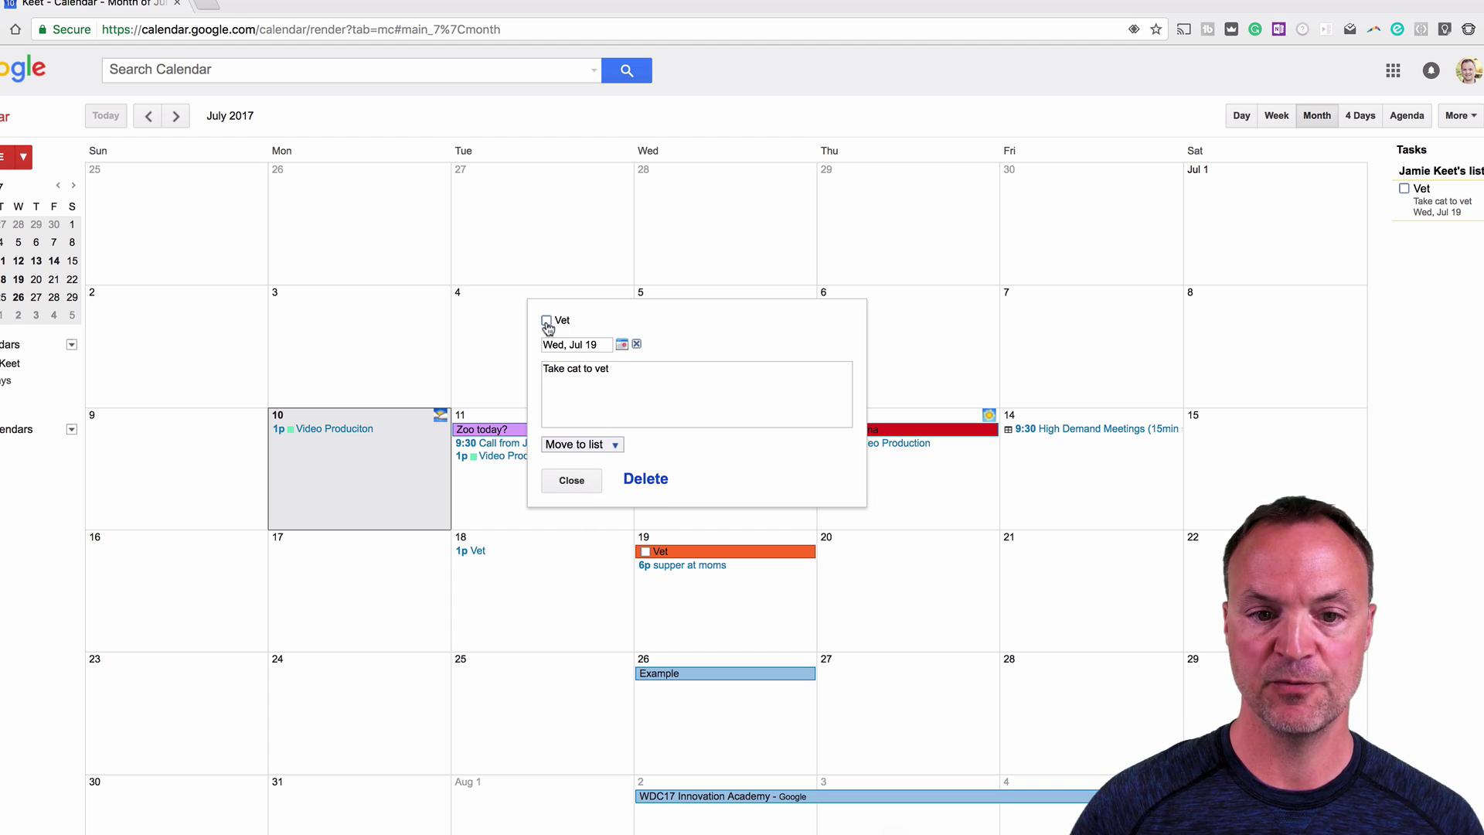
pyautogui.click(546, 321)
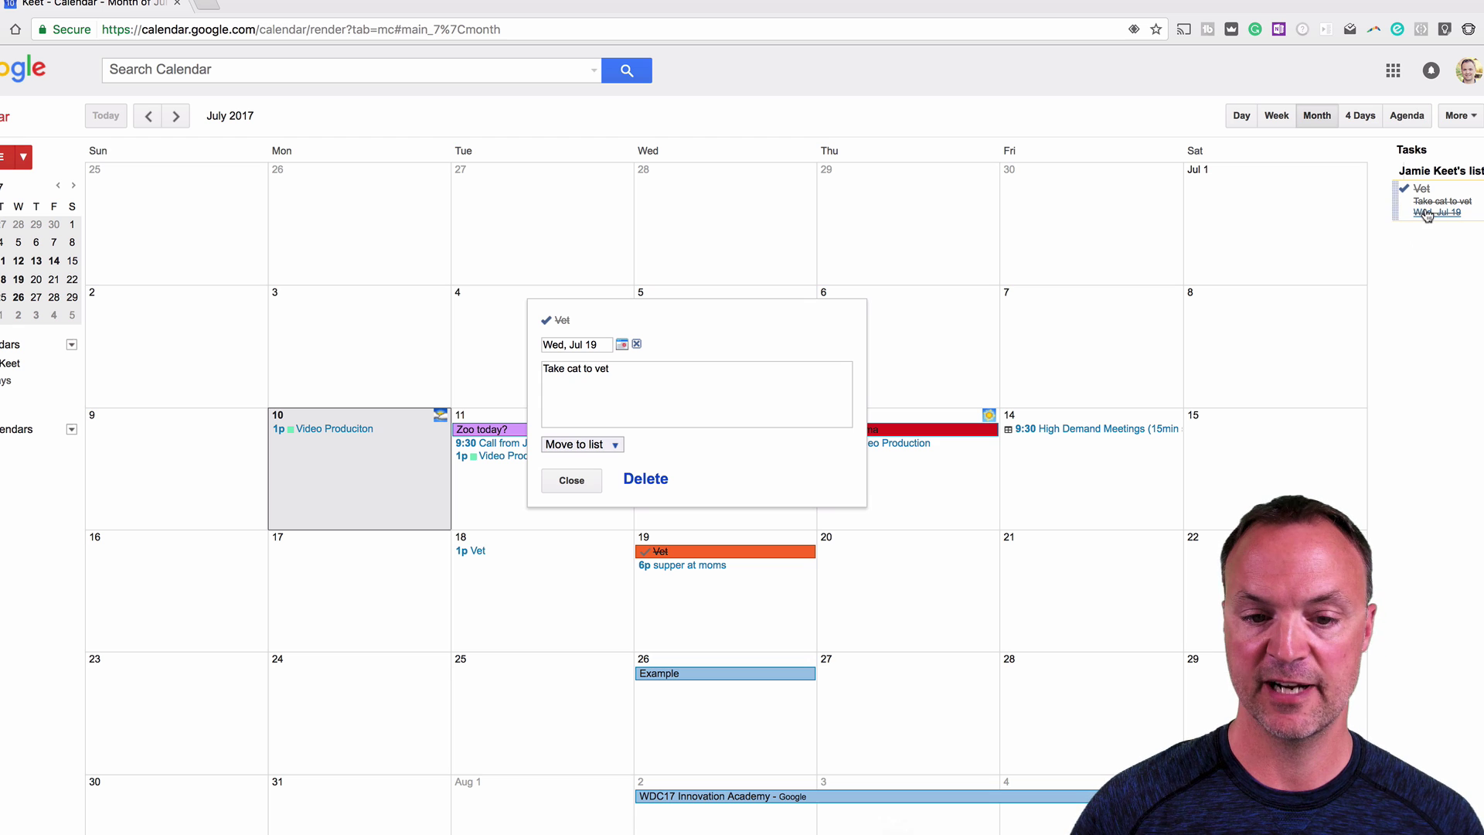
pyautogui.click(572, 481)
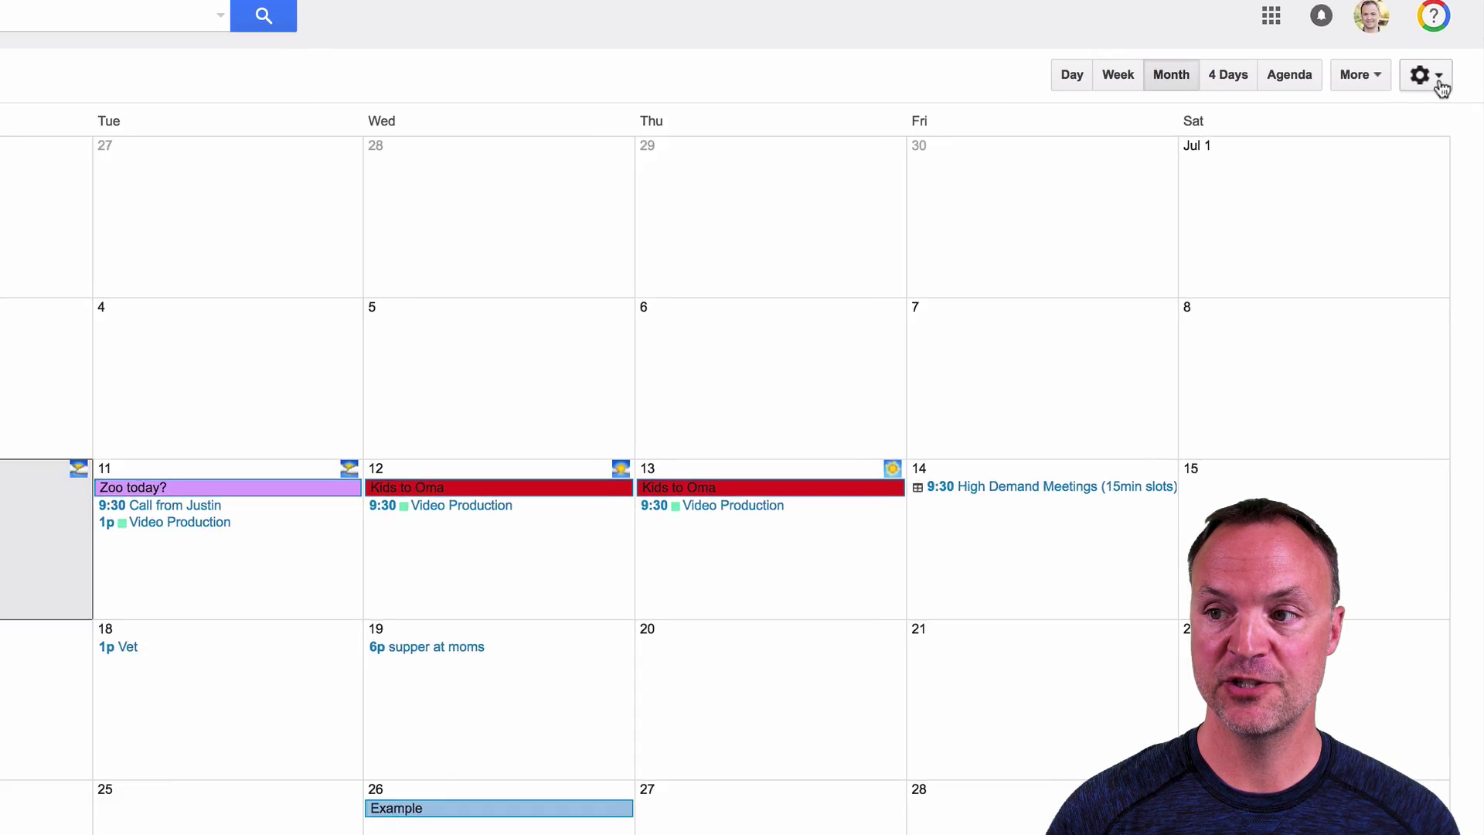
# Step: Enable the Background image lab in Labs and save the change
pyautogui.click(1440, 80)
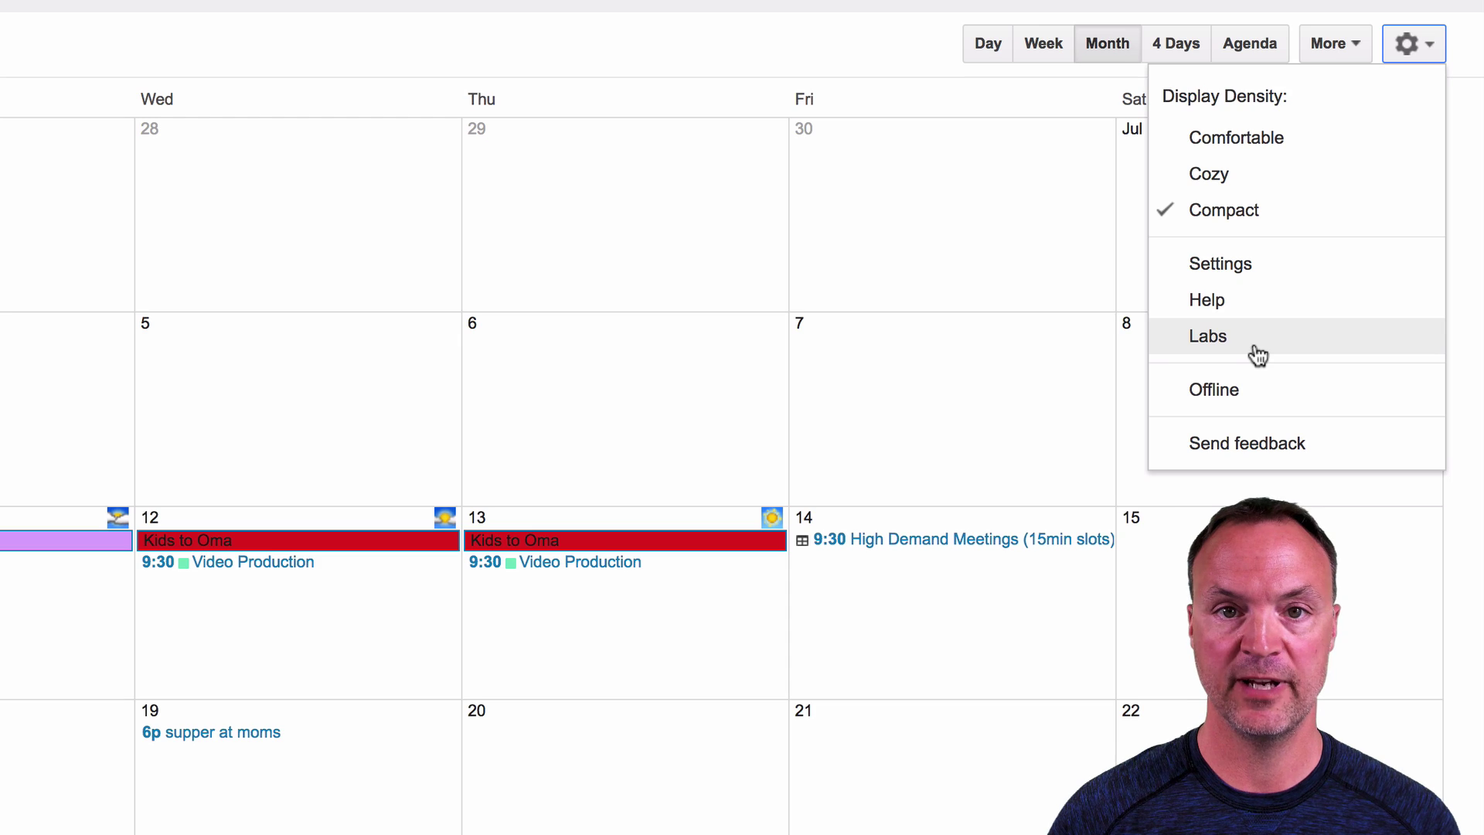
pyautogui.click(1258, 354)
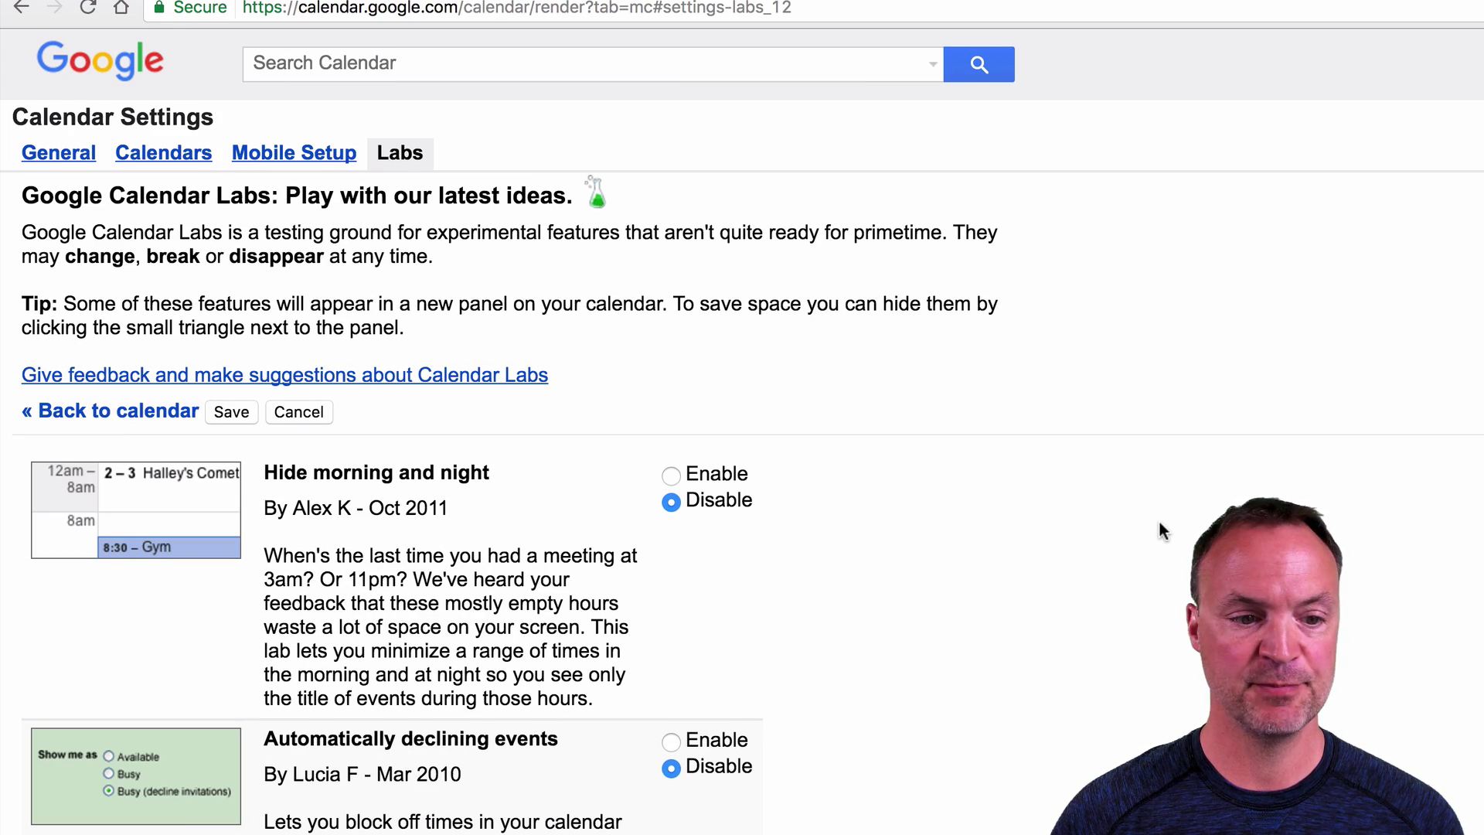
pyautogui.scroll(-5, 1160, 524)
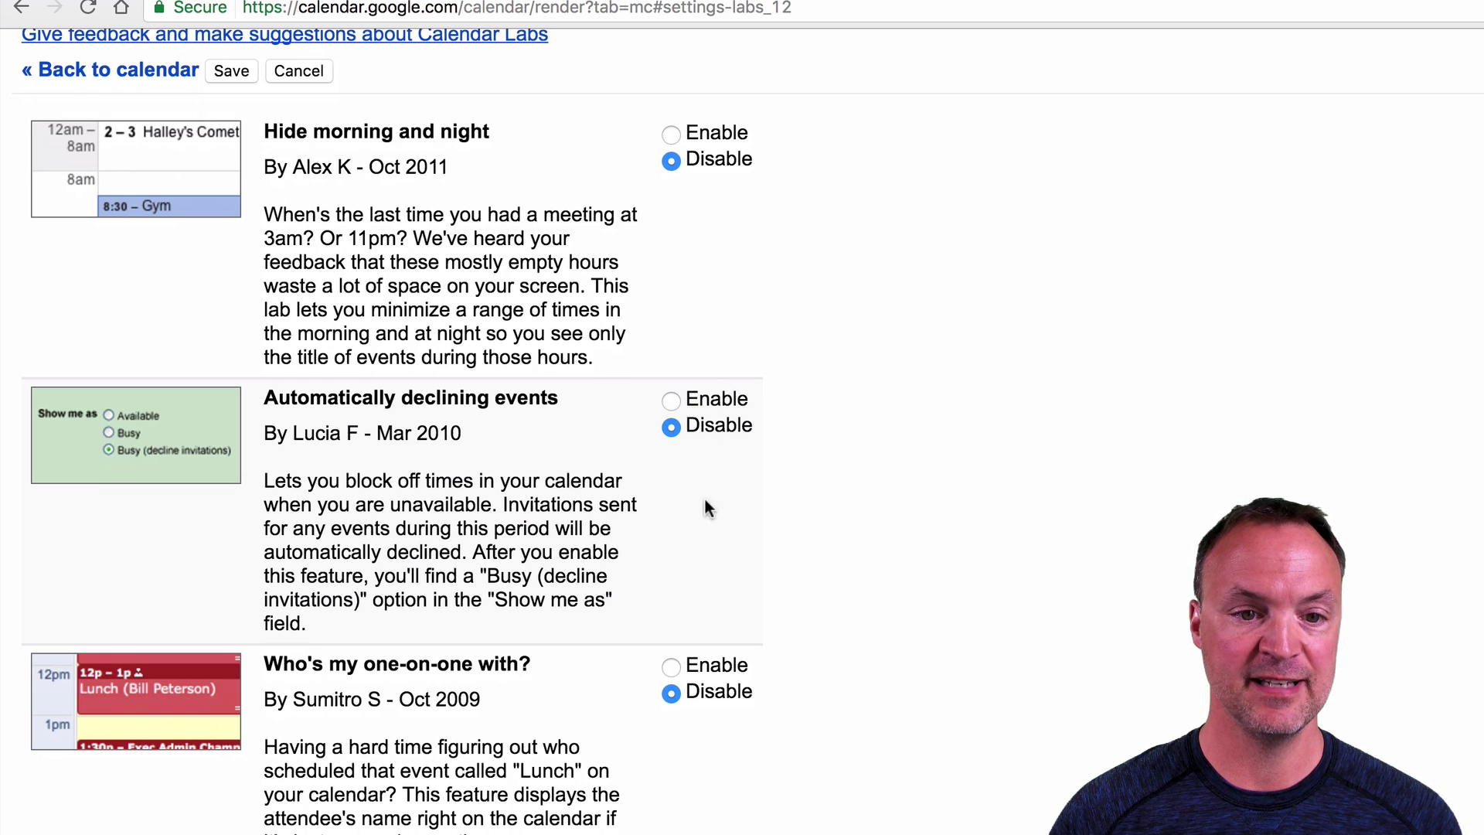
pyautogui.scroll(-3, 835, 484)
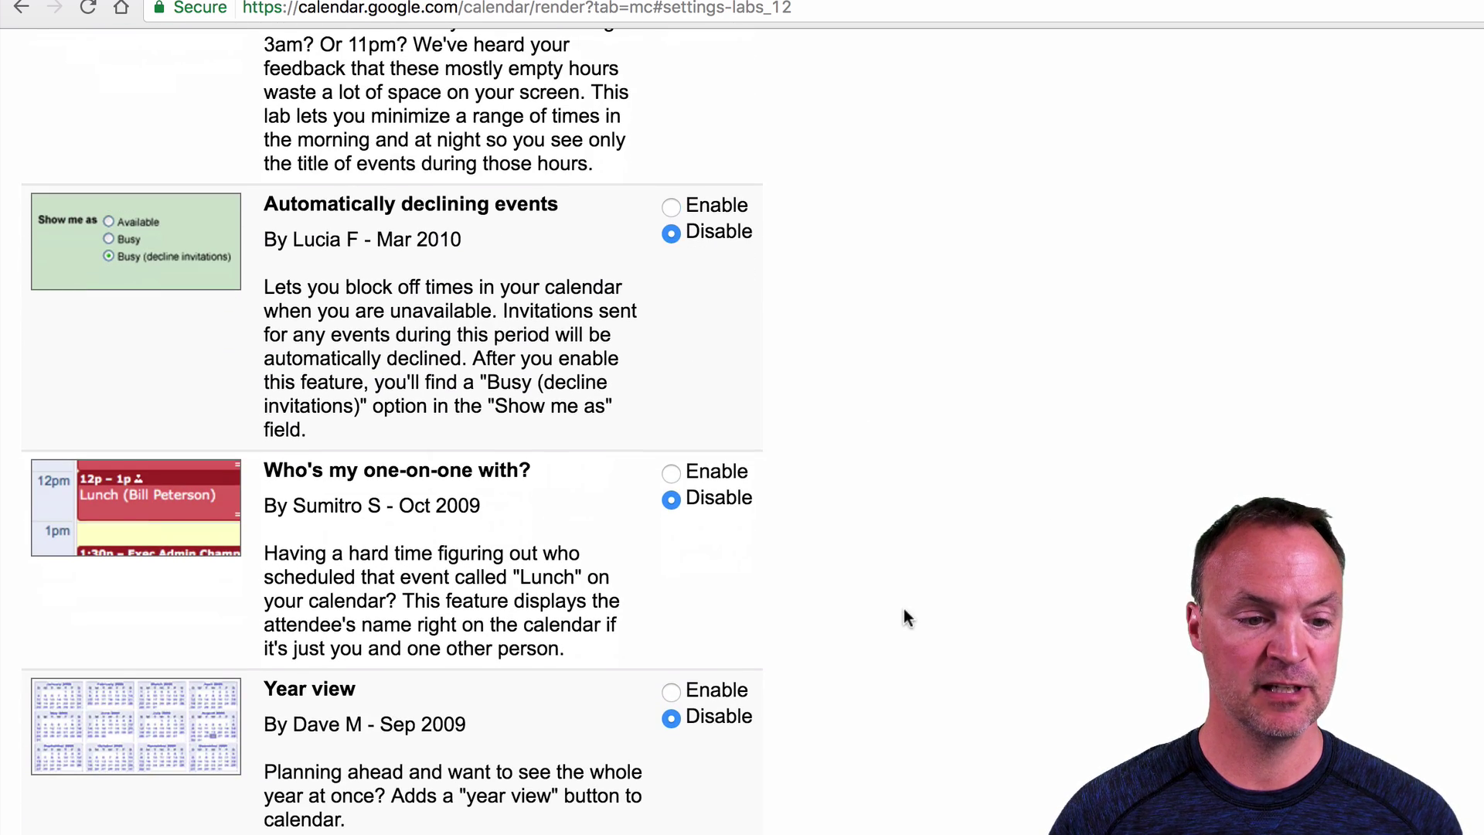
pyautogui.scroll(-3, 773, 665)
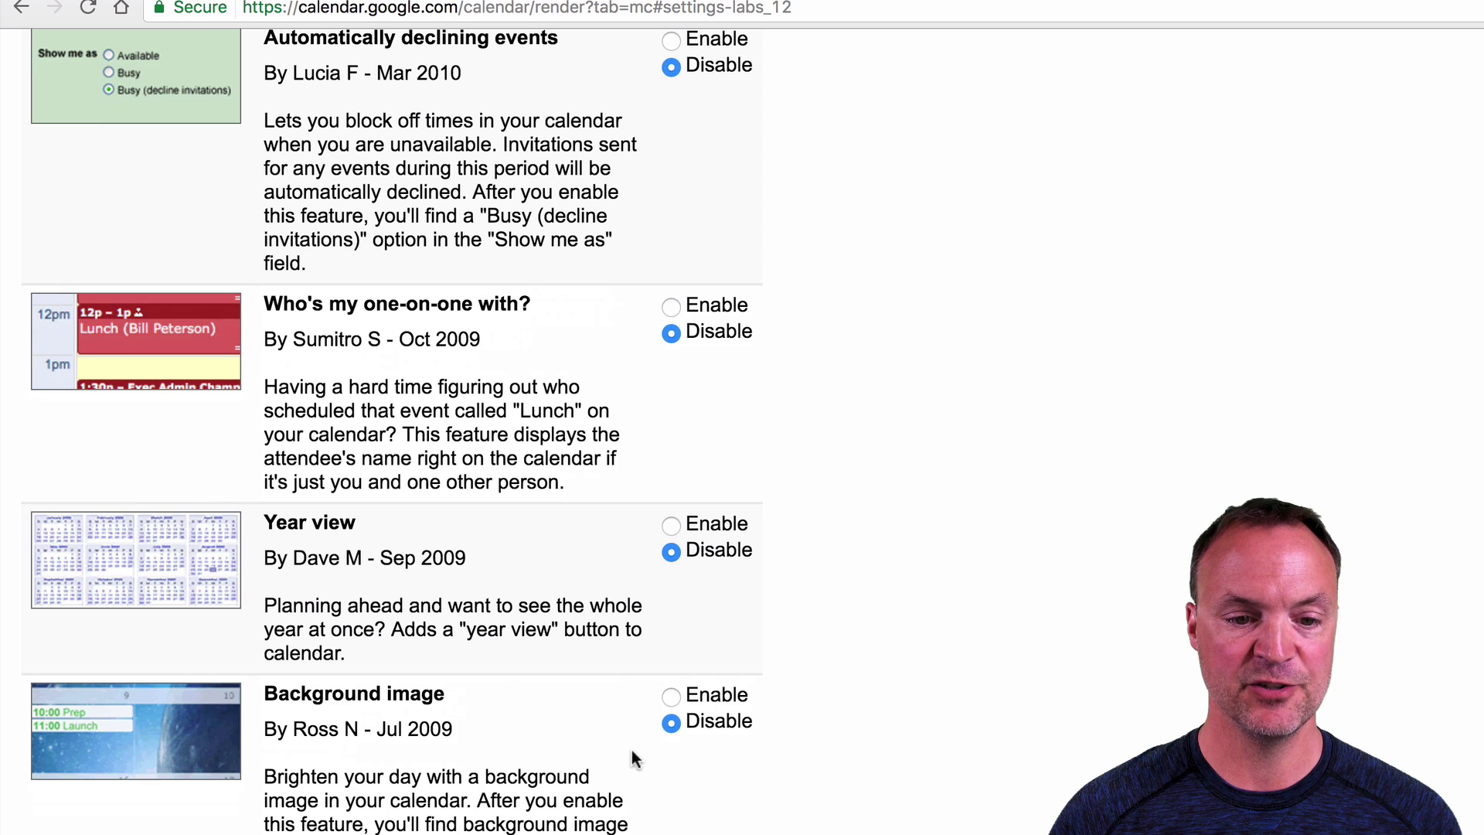
pyautogui.click(670, 697)
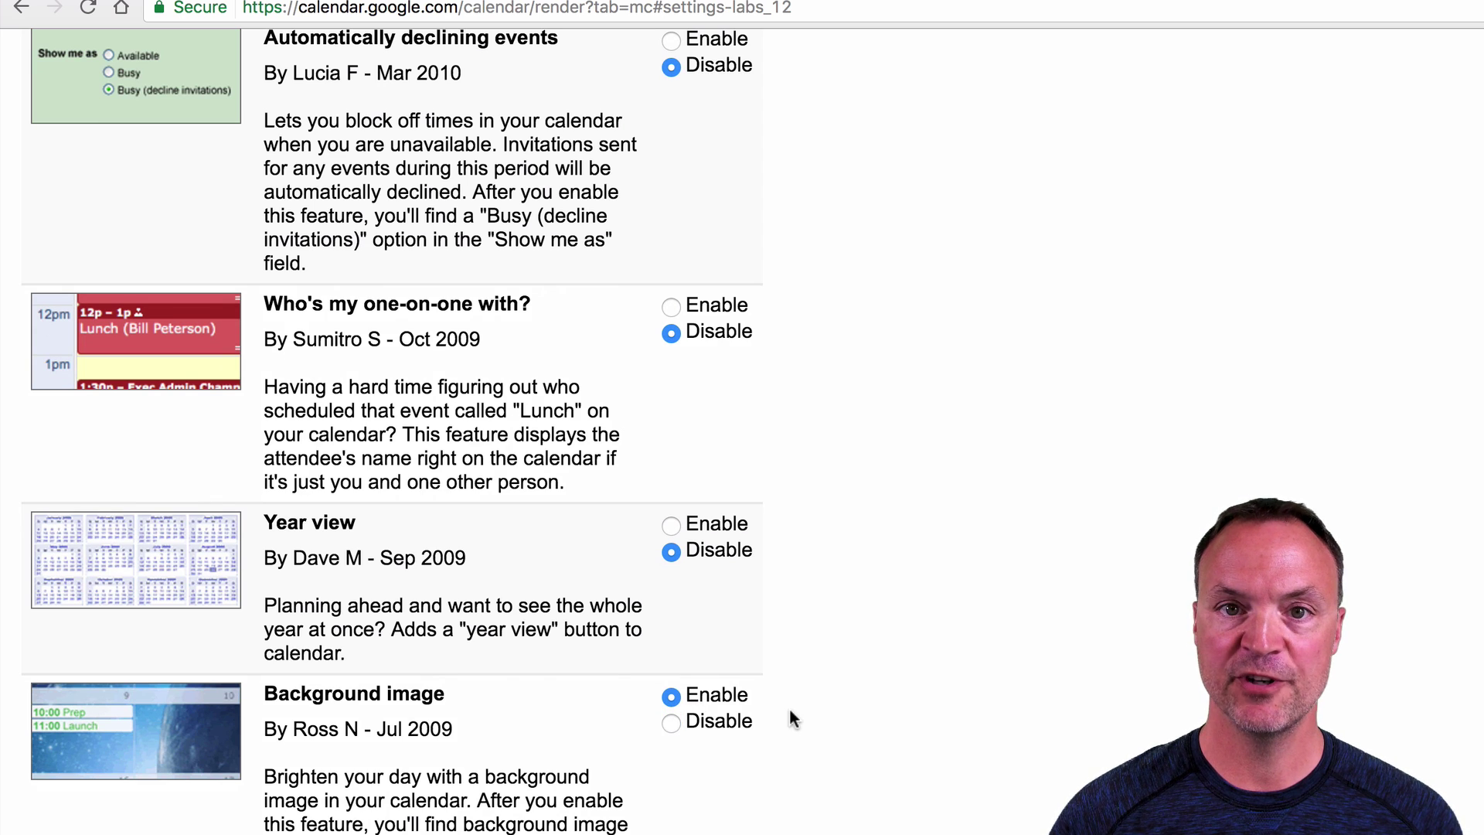
pyautogui.scroll(10, 903, 573)
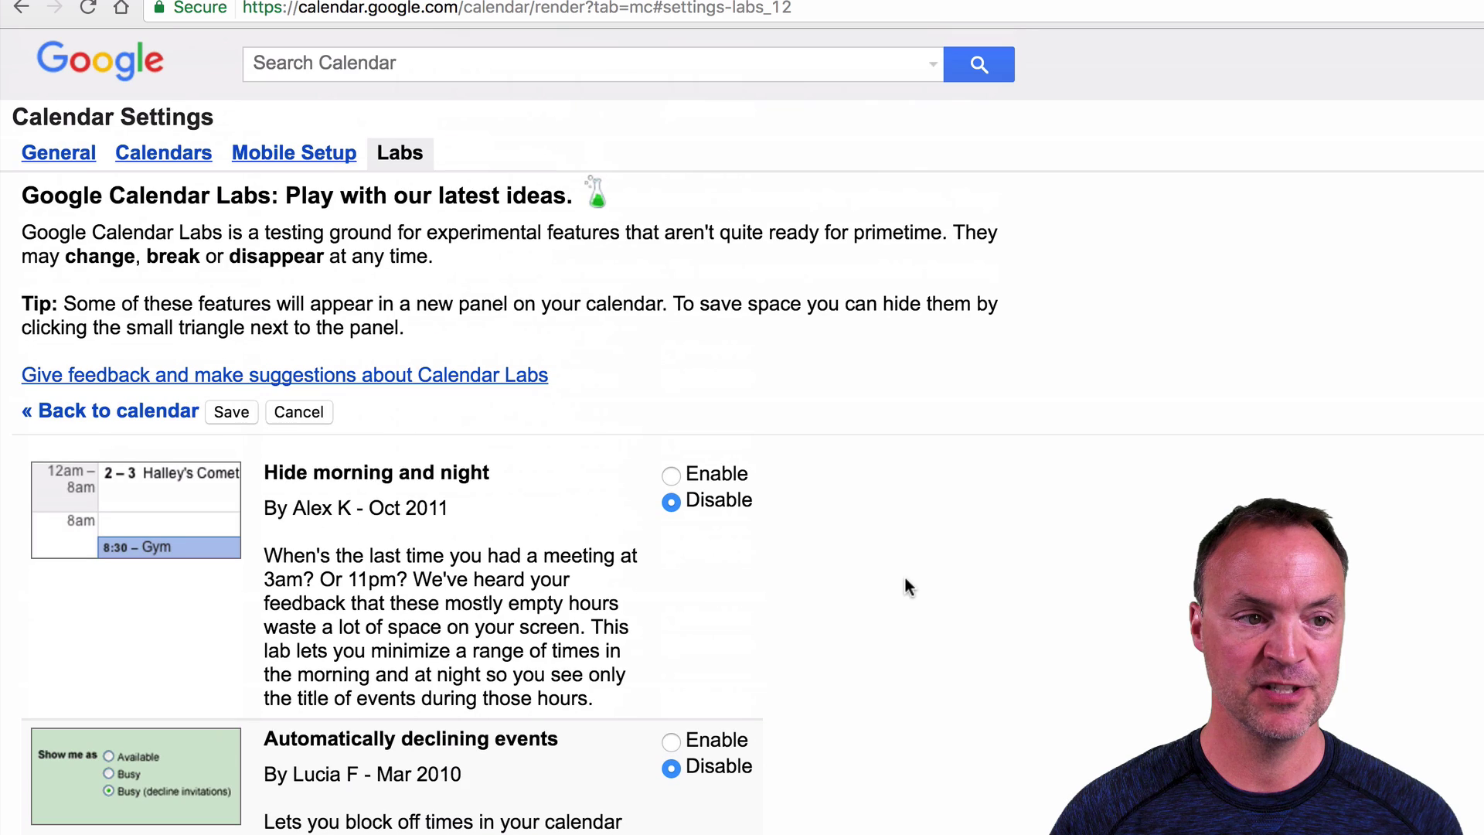
pyautogui.click(231, 412)
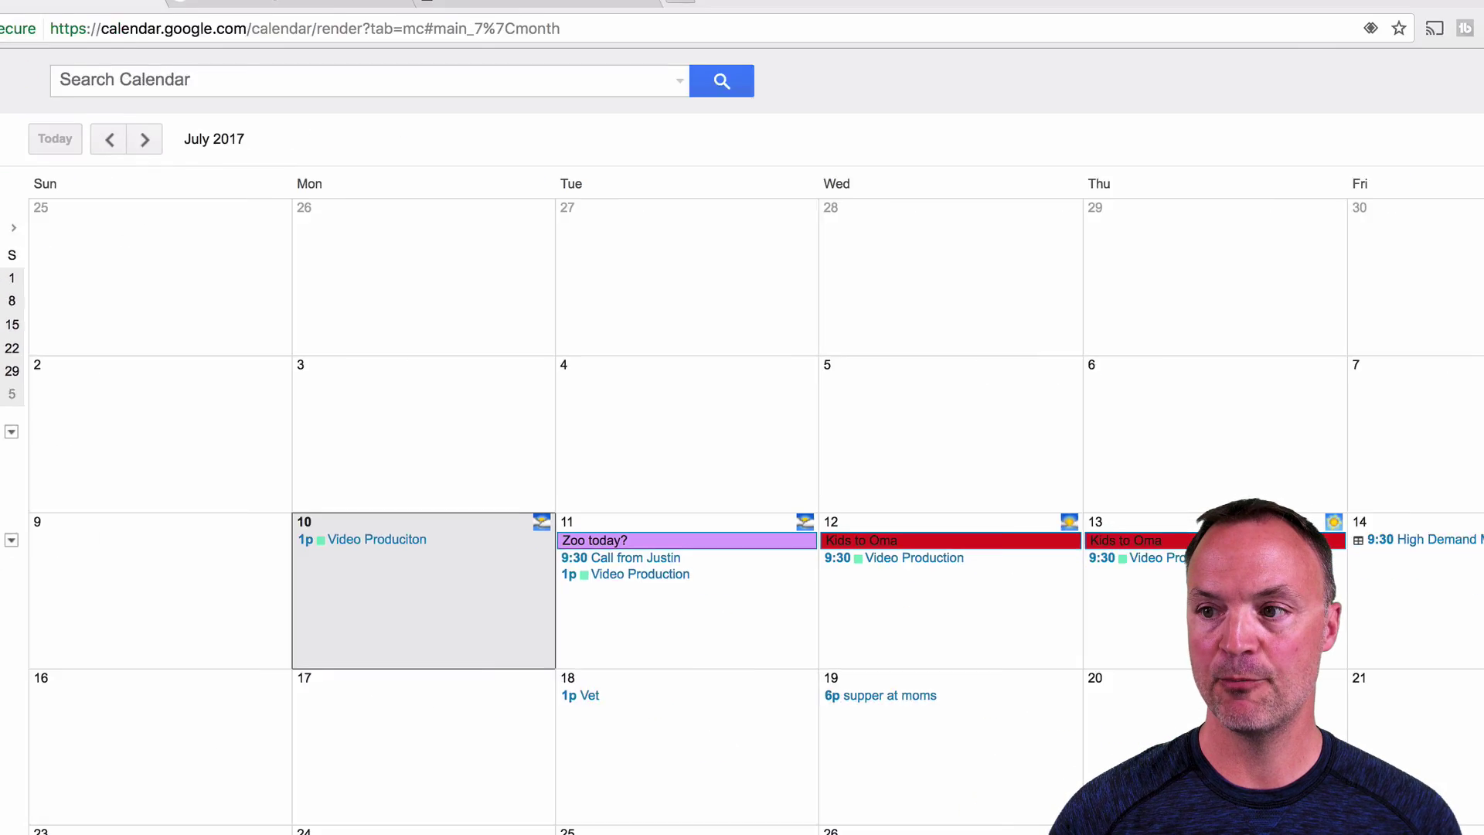
# Step: Set a beach photo as the calendar background from a pasted image URL, preview it, and save
pyautogui.click(1434, 151)
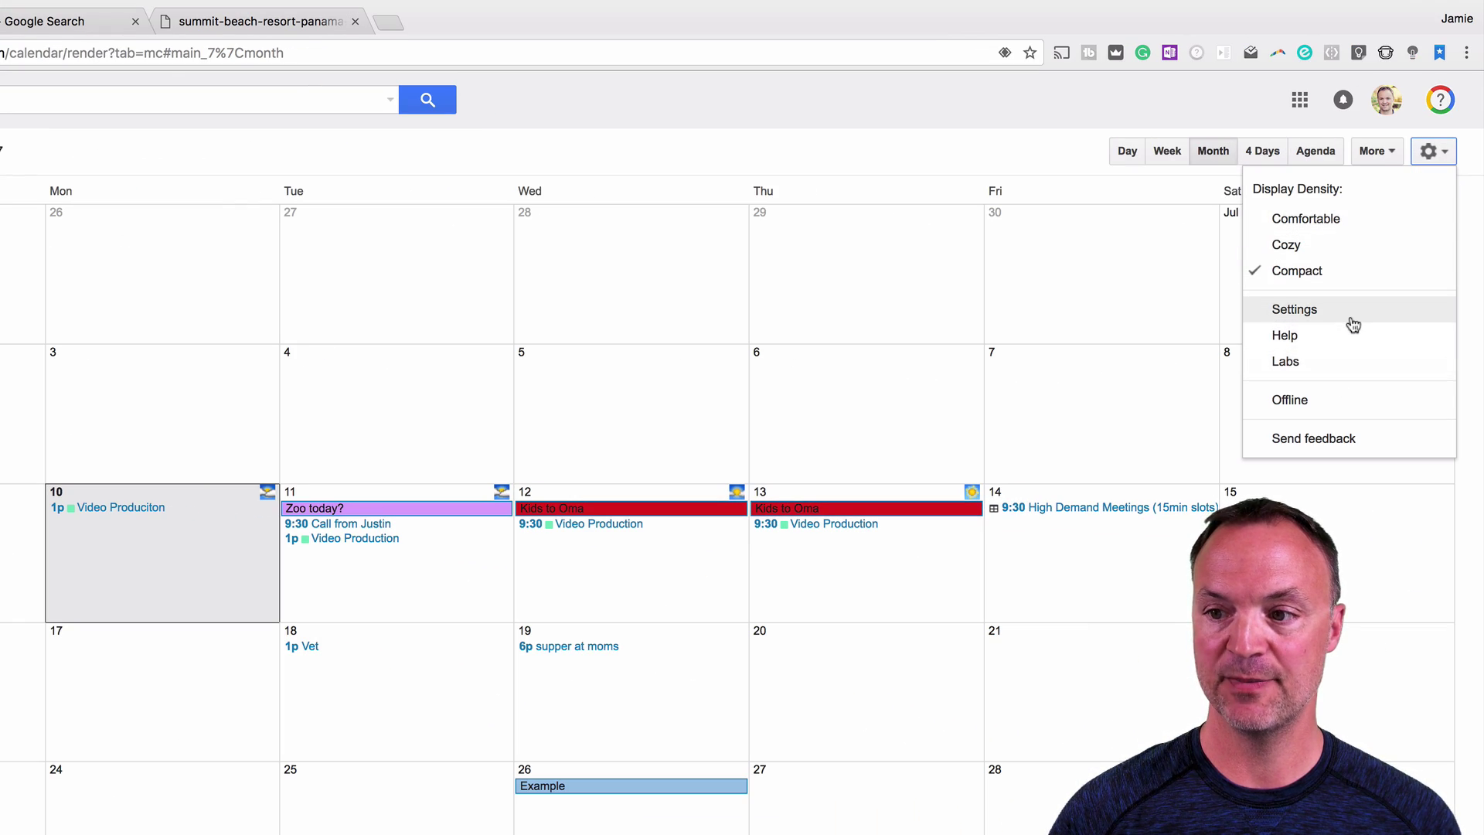
pyautogui.click(1262, 310)
pyautogui.scroll(-8, 372, 523)
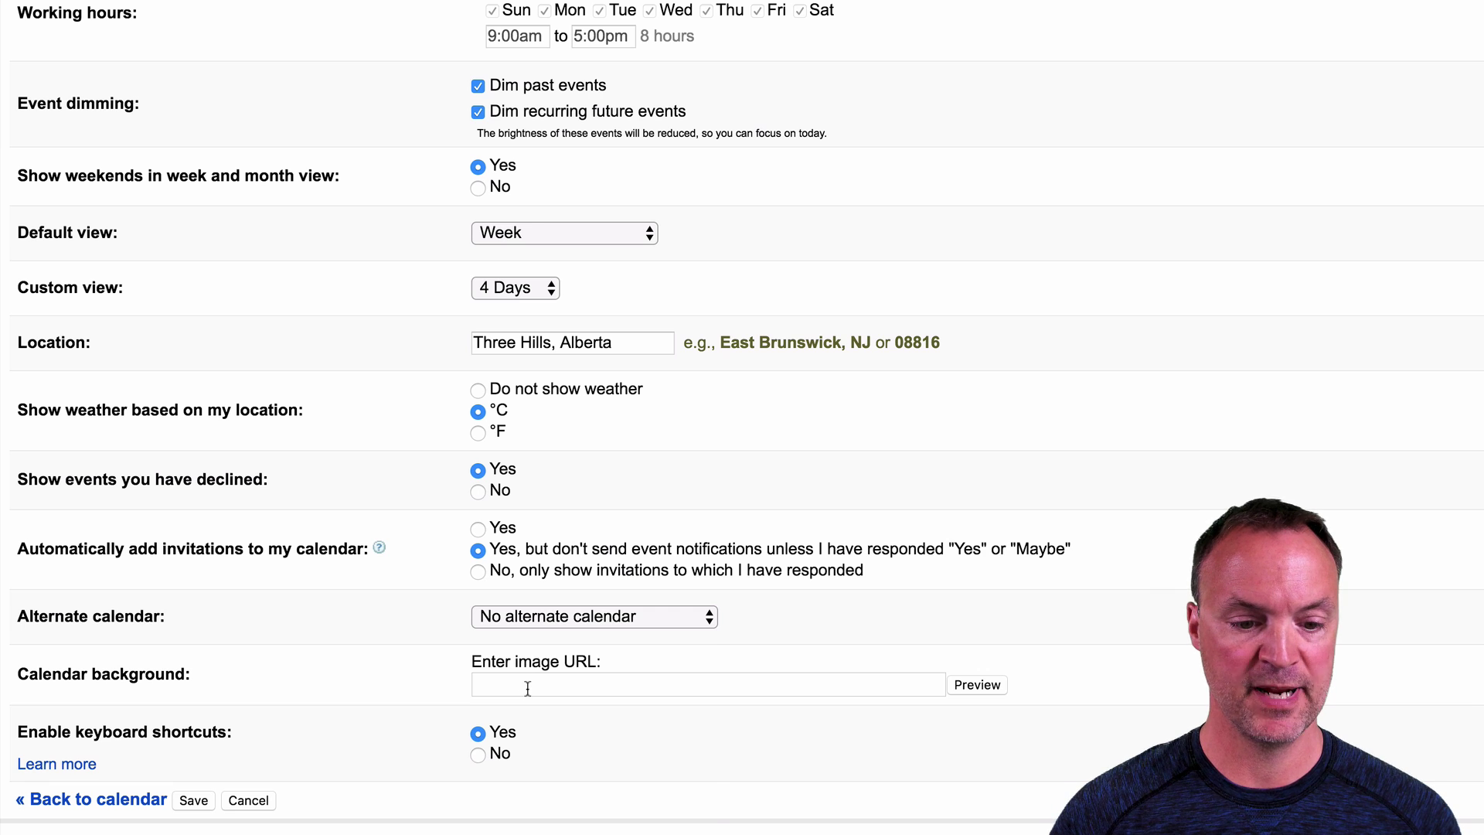
pyautogui.rightClick(528, 689)
pyautogui.click(564, 715)
pyautogui.click(978, 685)
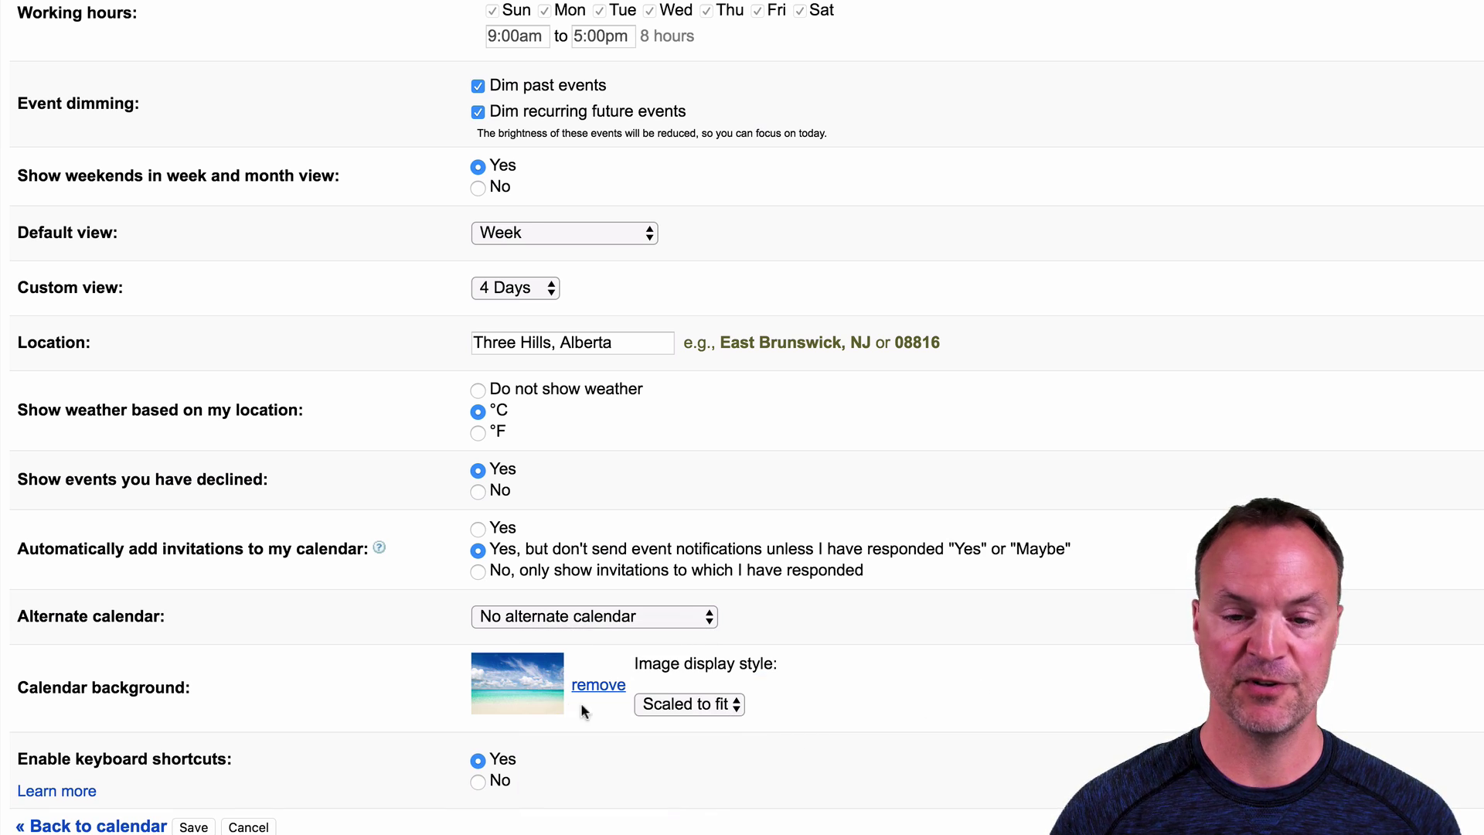
pyautogui.scroll(-1, 402, 665)
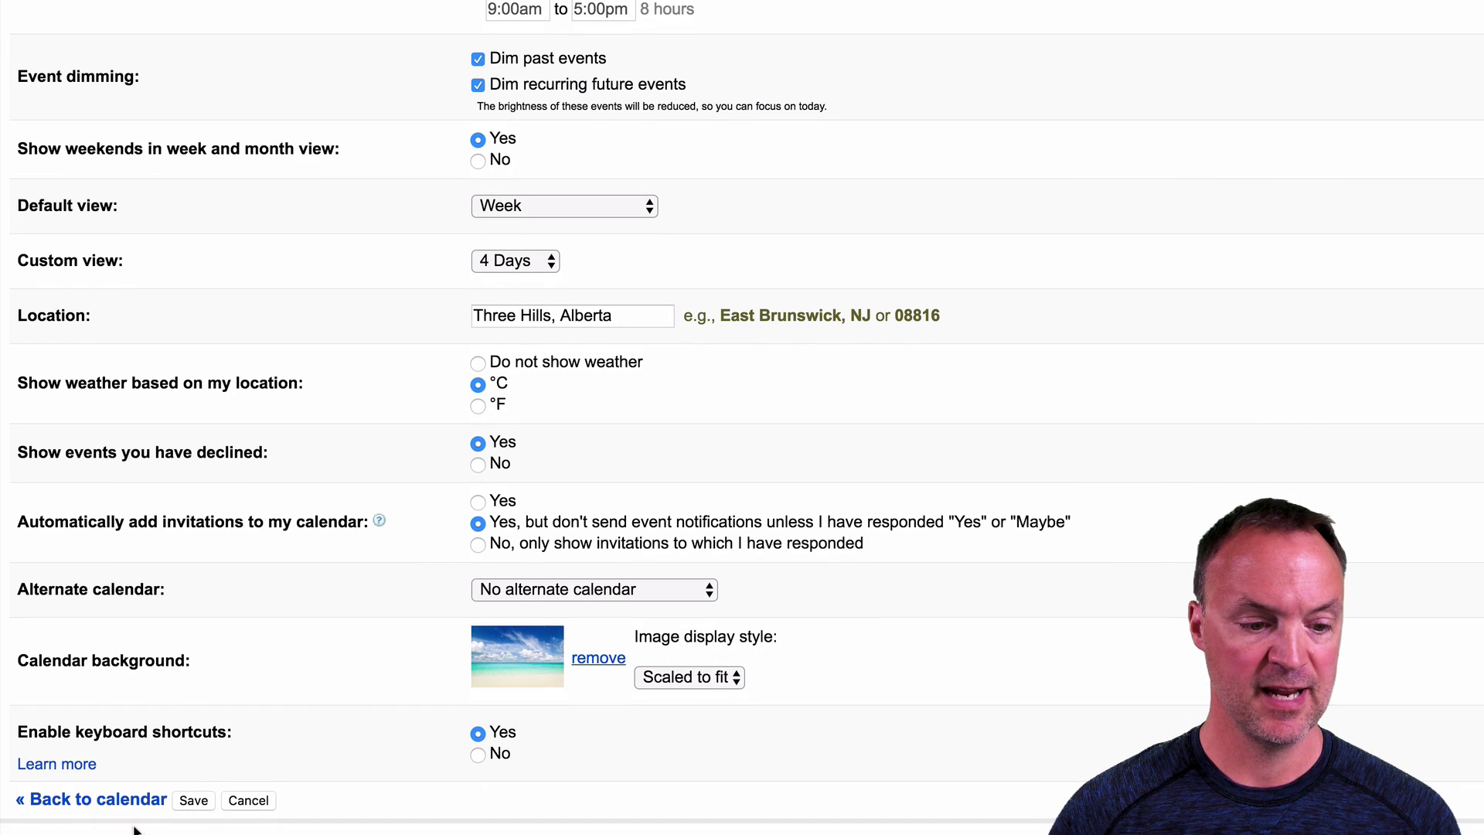
pyautogui.click(194, 800)
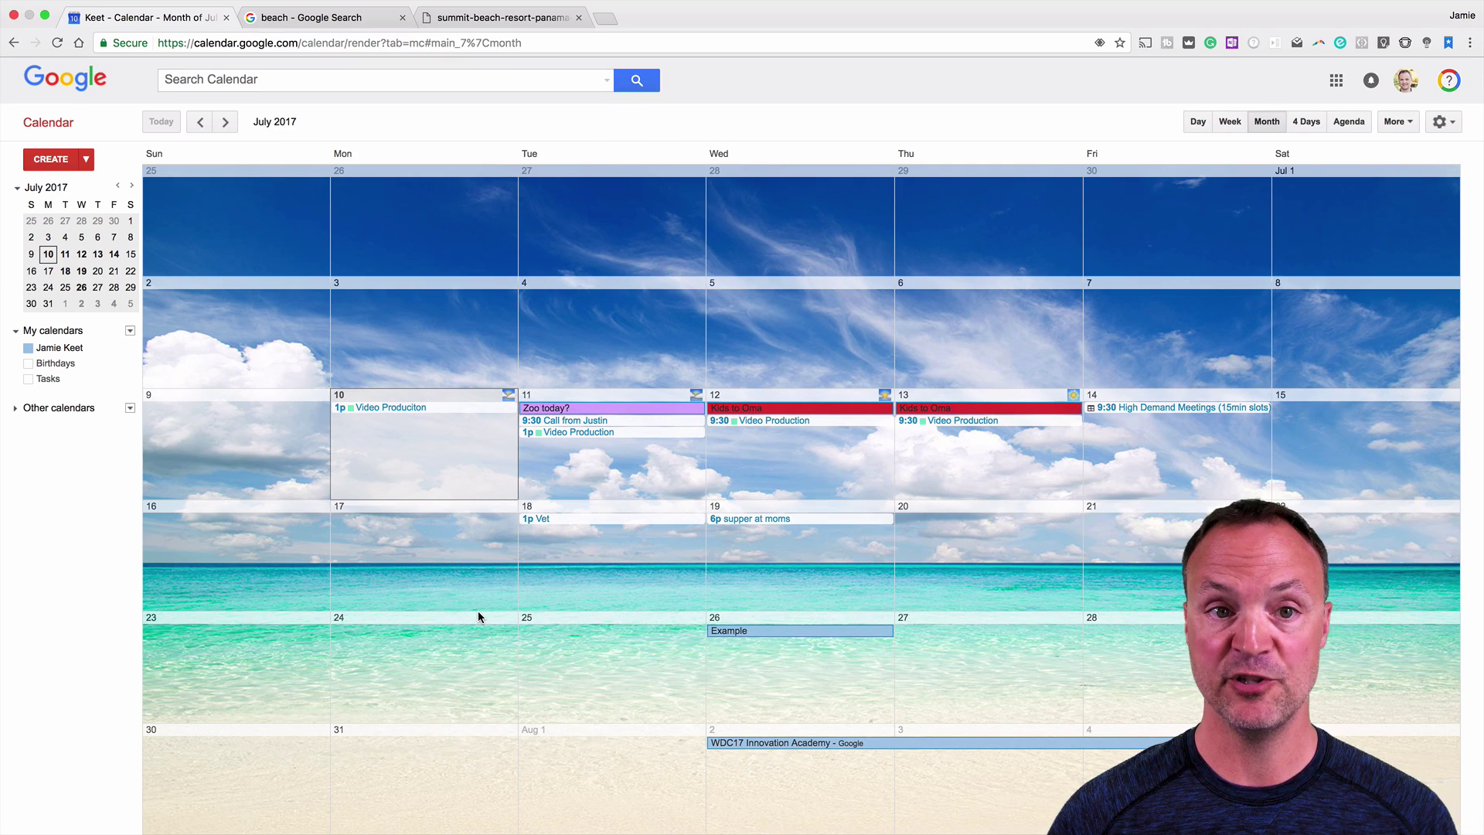
# Step: Review the Background image lab on the Labs page and save, returning to a plain white month view
pyautogui.click(1460, 126)
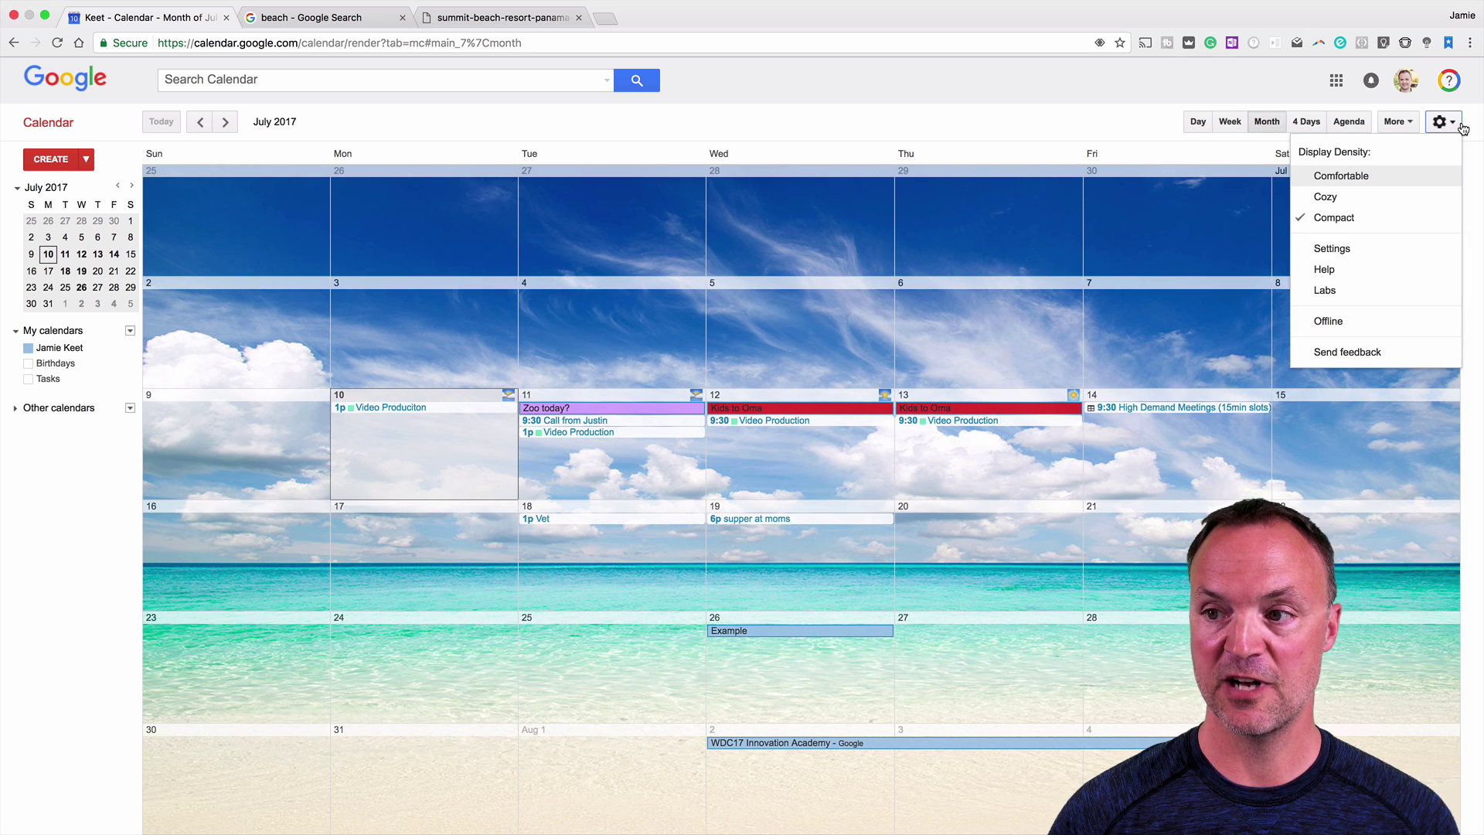
pyautogui.click(1391, 290)
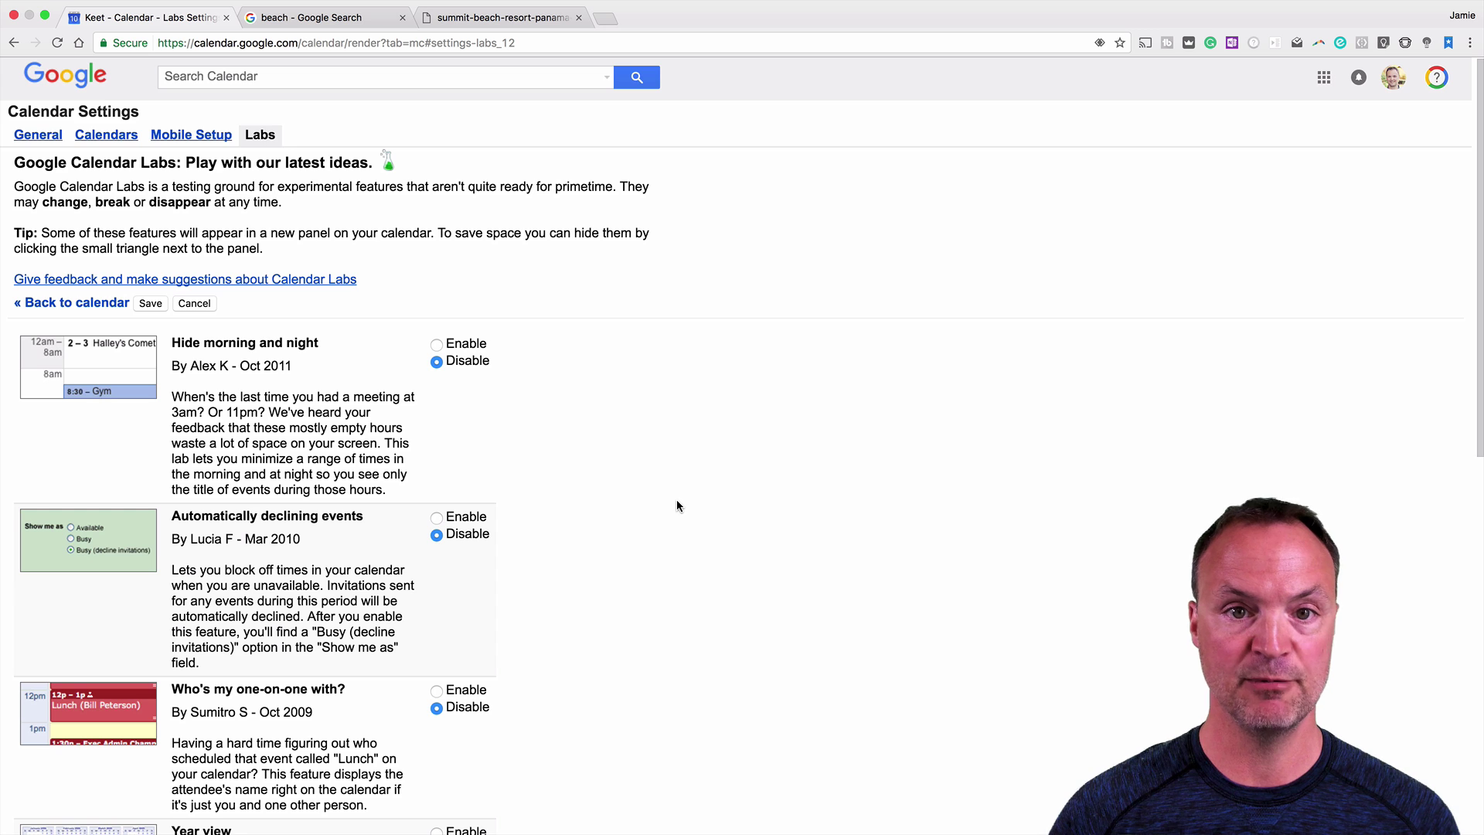
pyautogui.scroll(-5, 595, 431)
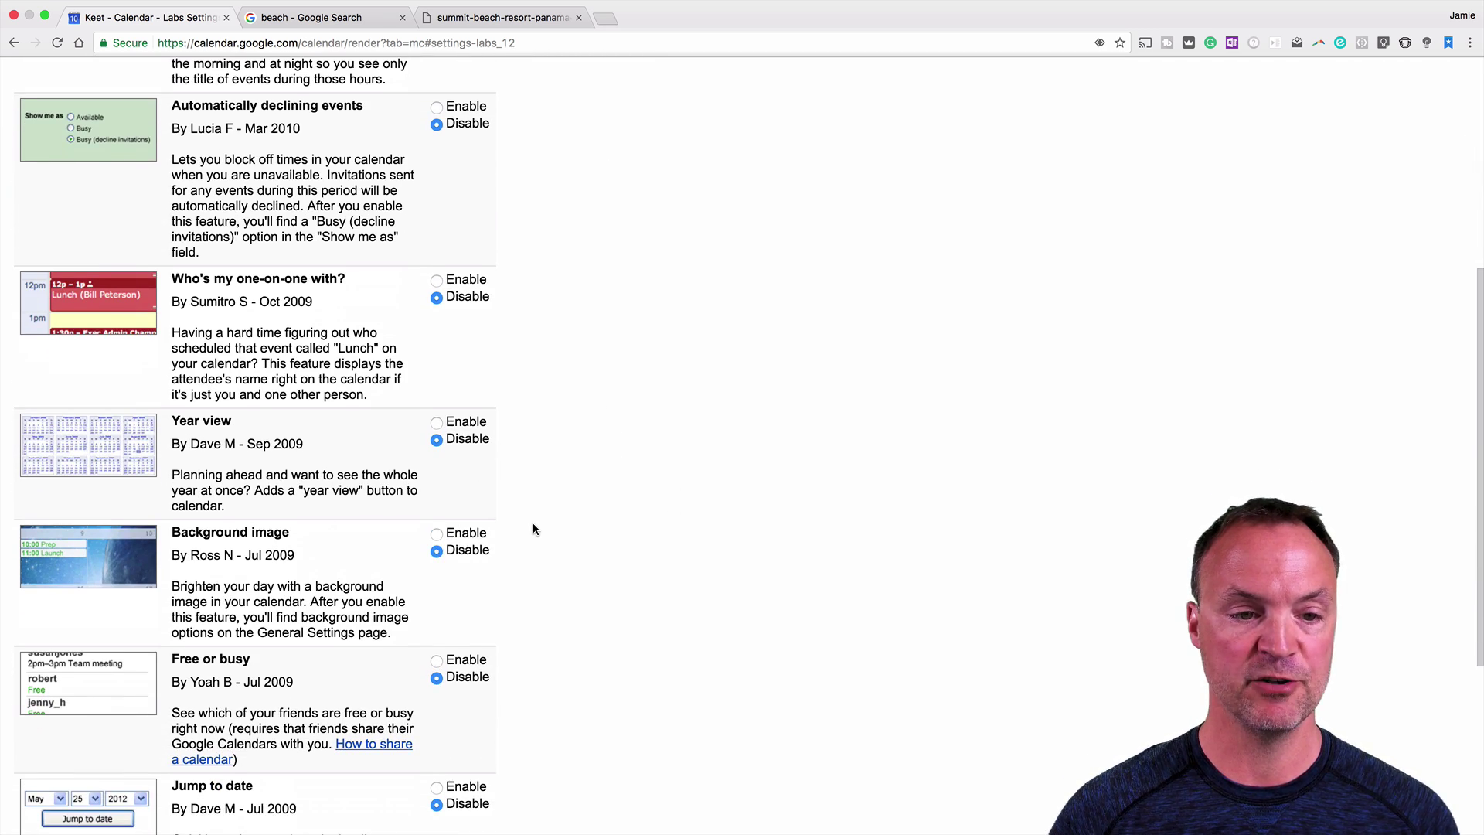
pyautogui.scroll(5, 532, 522)
pyautogui.click(166, 307)
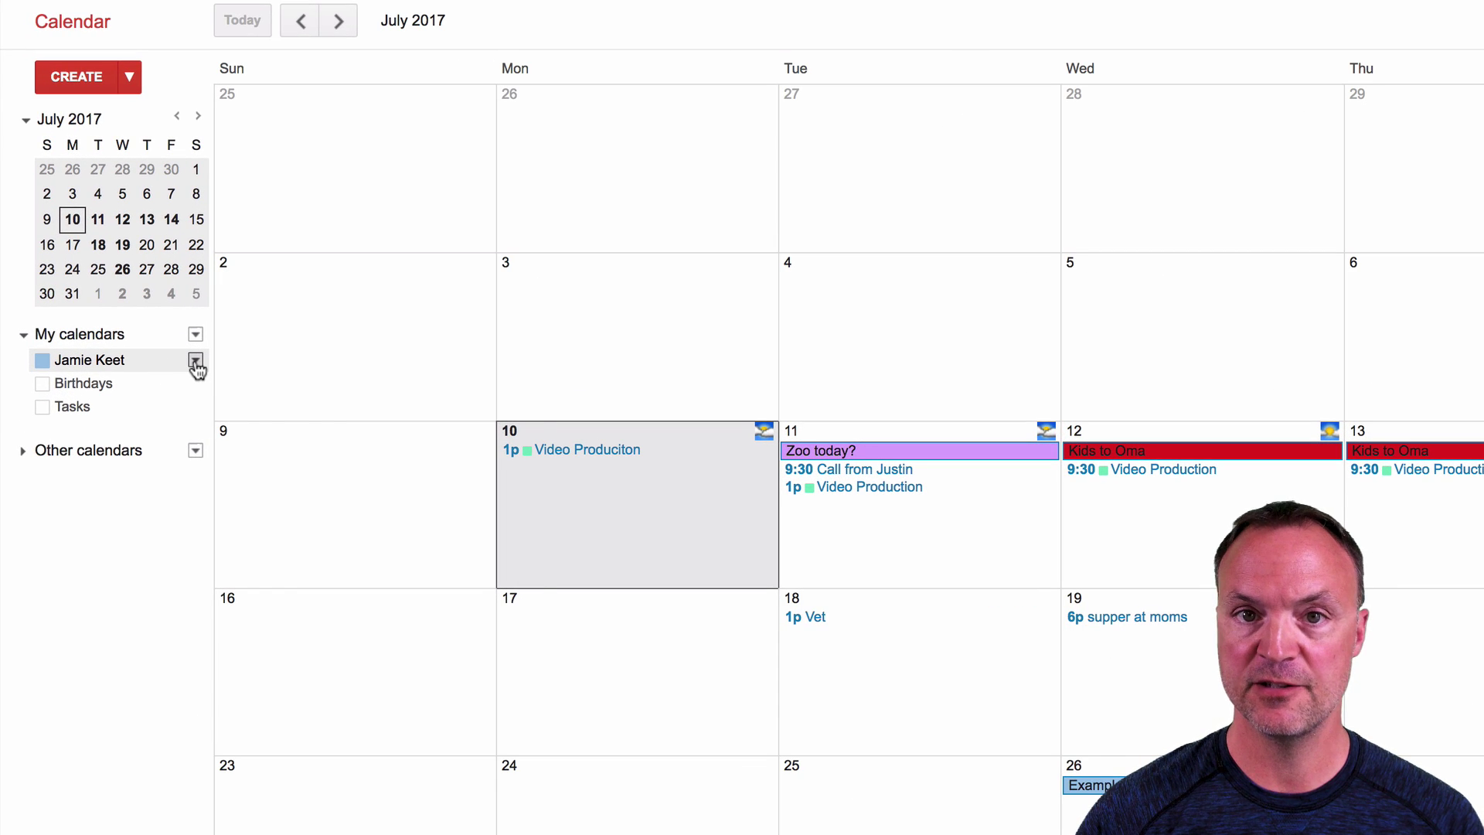
# Step: Open the calendar's sharing settings, add a suggested contact, and review the permission levels without changing them
pyautogui.click(196, 362)
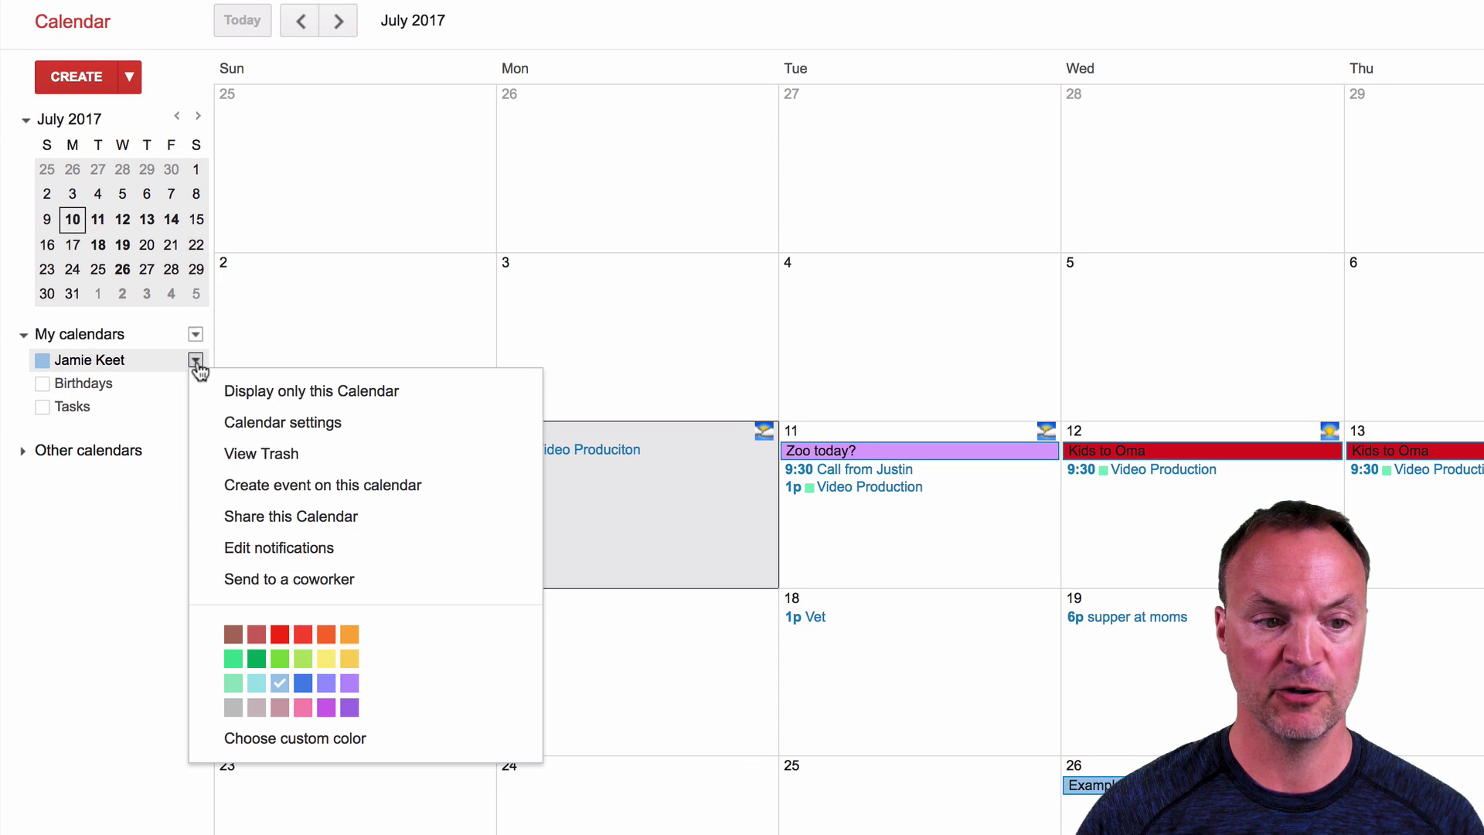
pyautogui.click(267, 529)
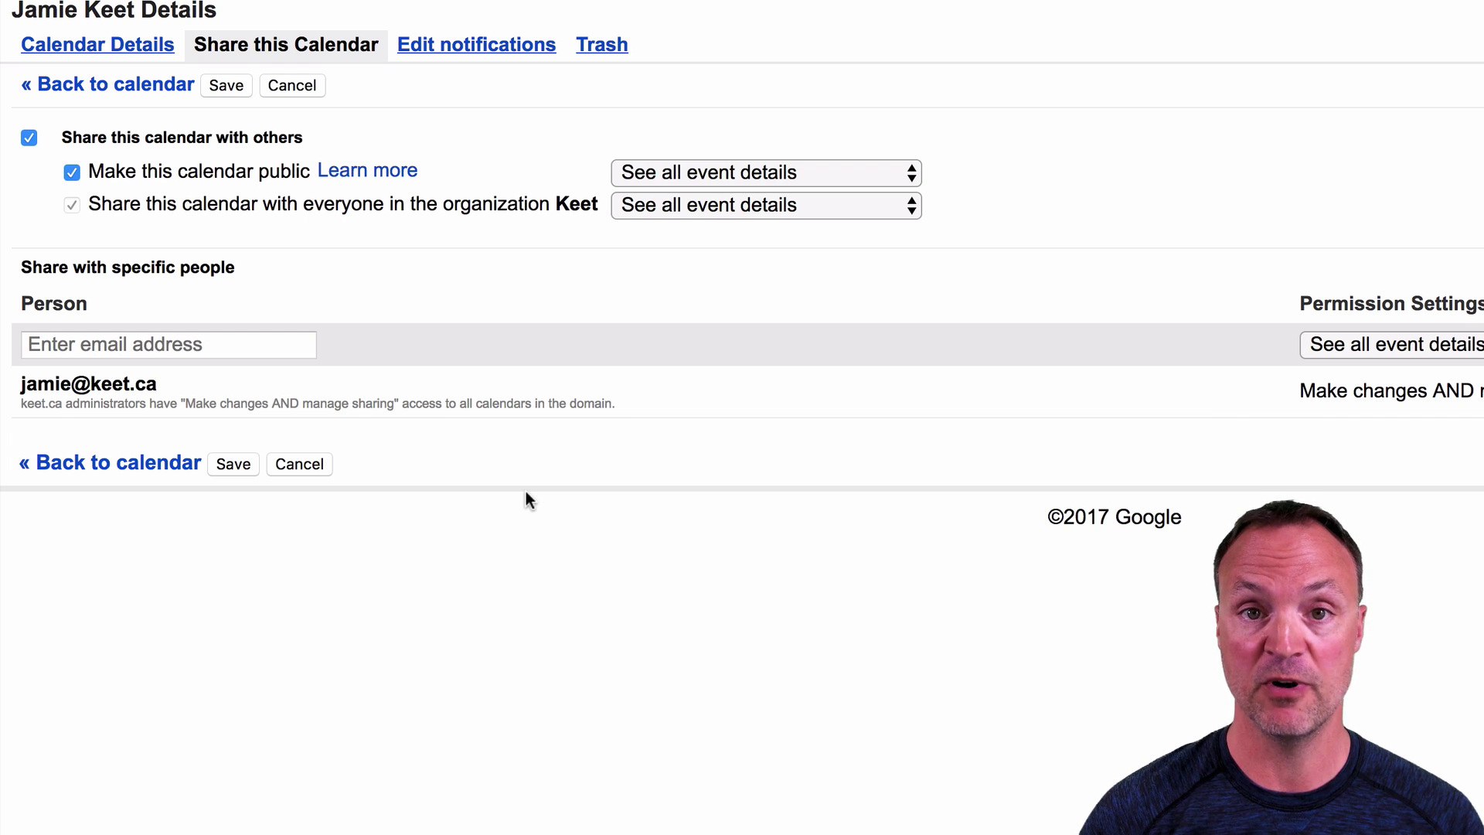
pyautogui.click(236, 341)
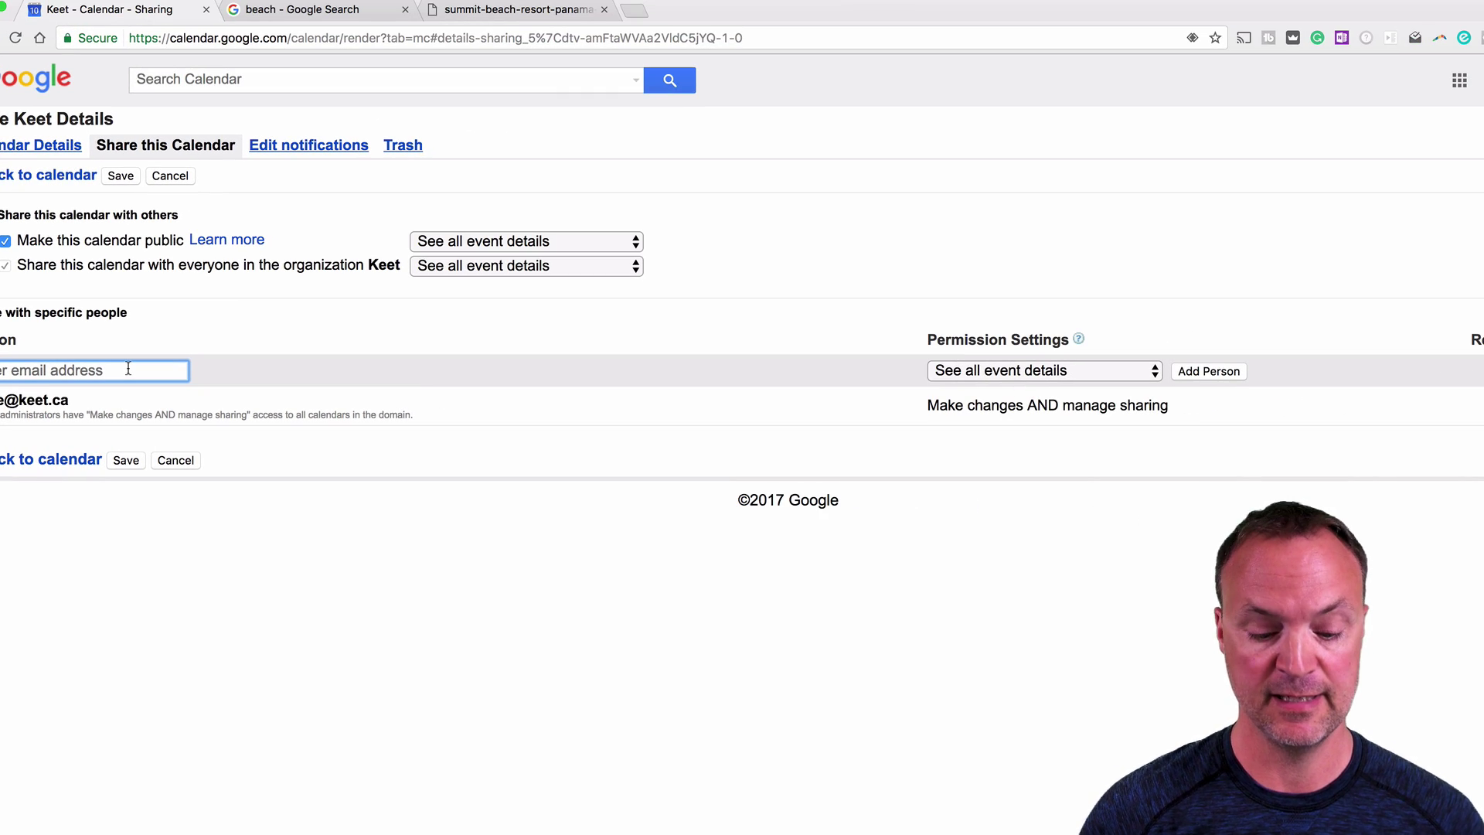
pyautogui.write('james')
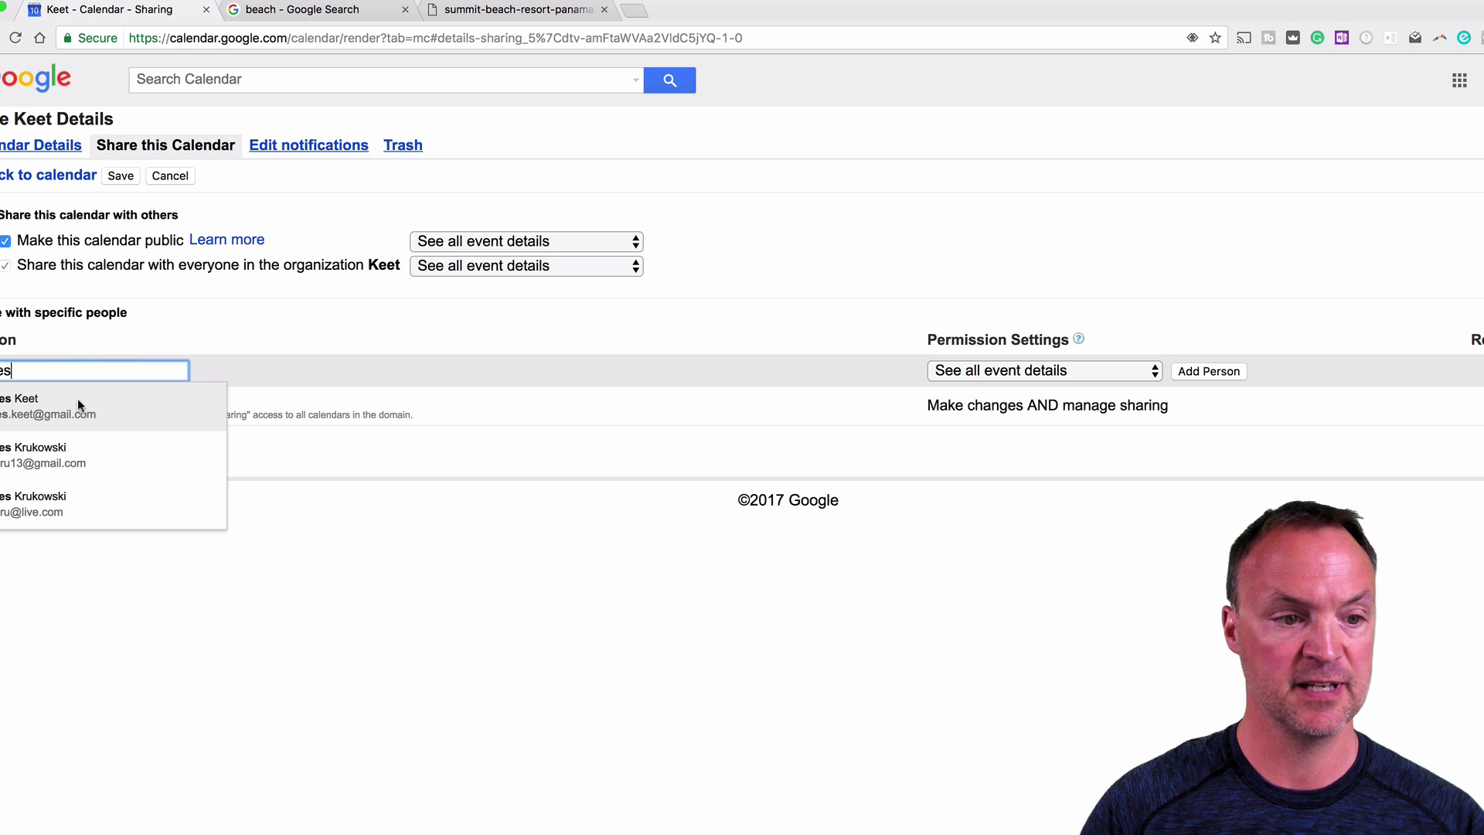
pyautogui.click(56, 416)
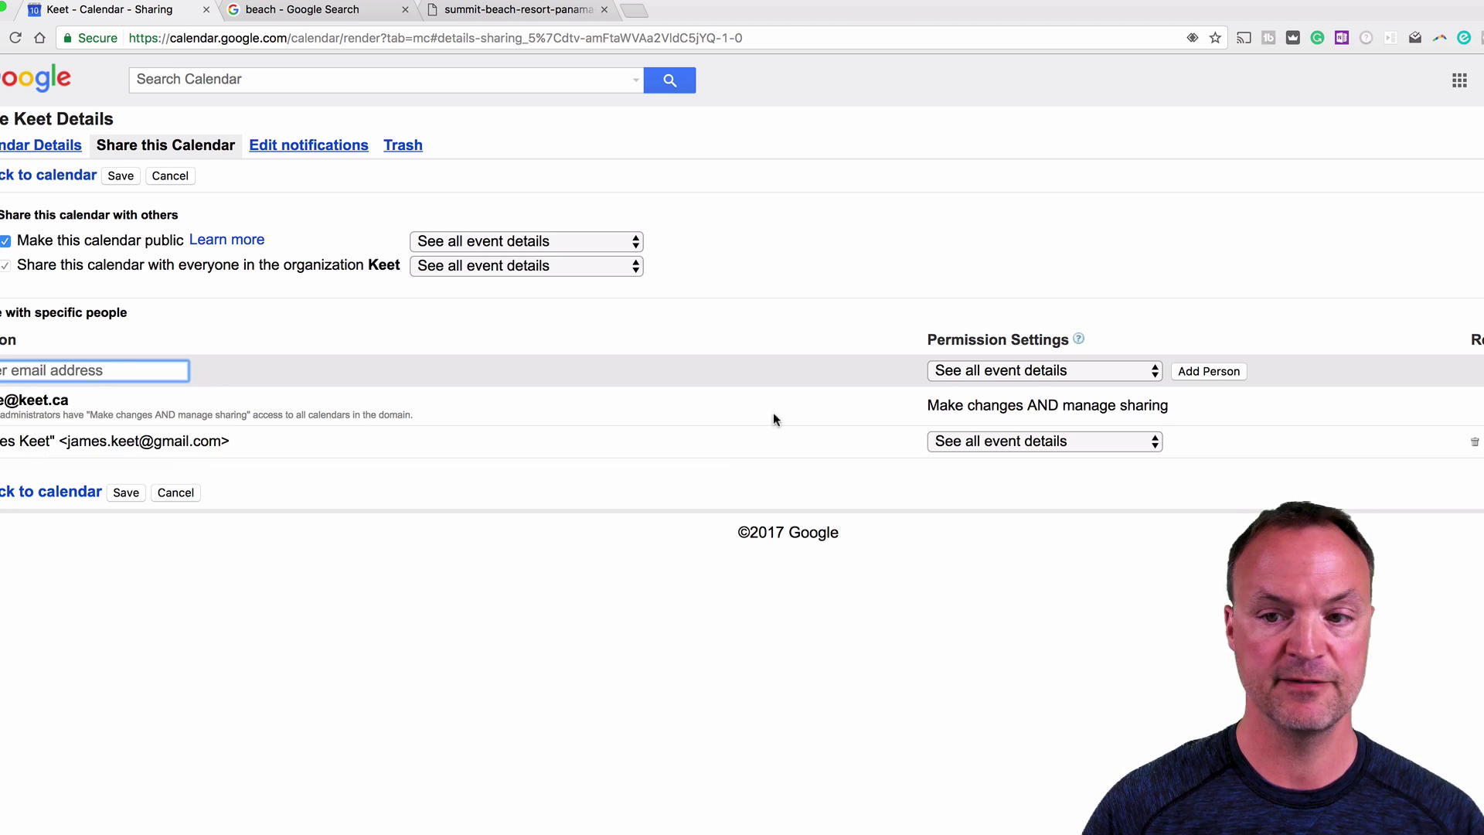
pyautogui.click(1028, 379)
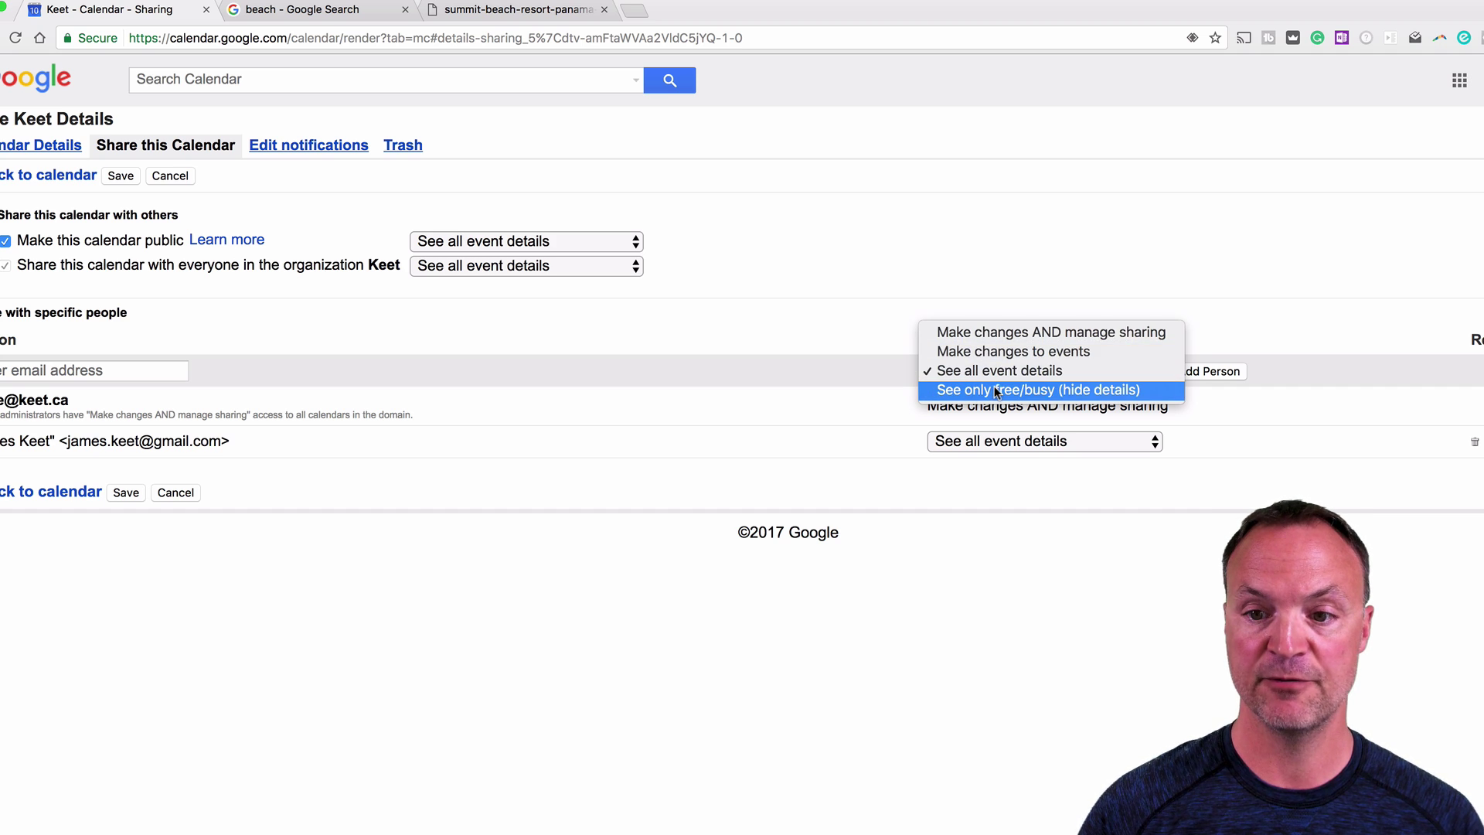
pyautogui.click(795, 411)
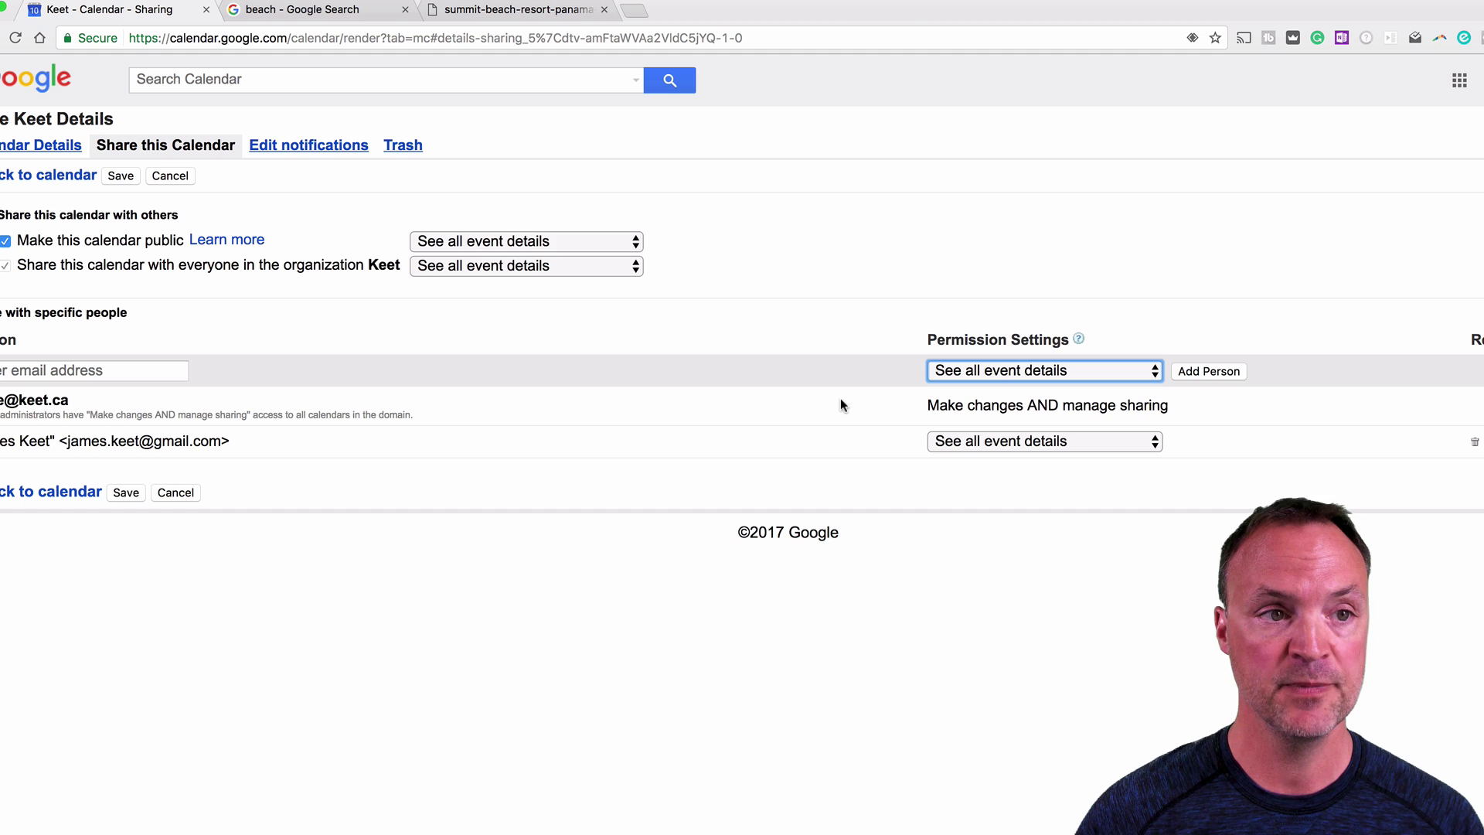
# Step: Discard the unsaved sharing changes and view the calendar's public iCal and HTML addresses
pyautogui.click(57, 149)
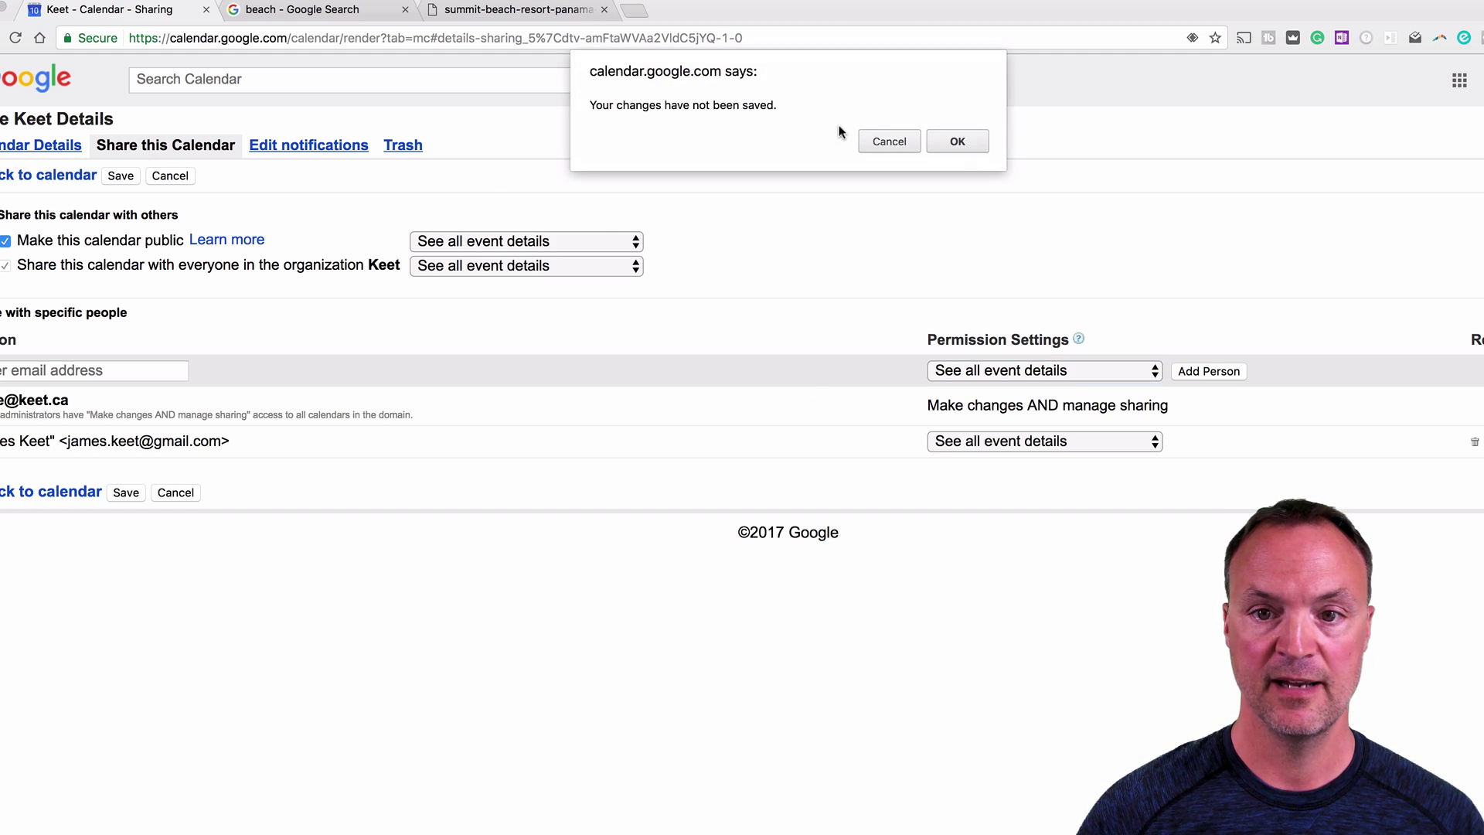
pyautogui.click(958, 144)
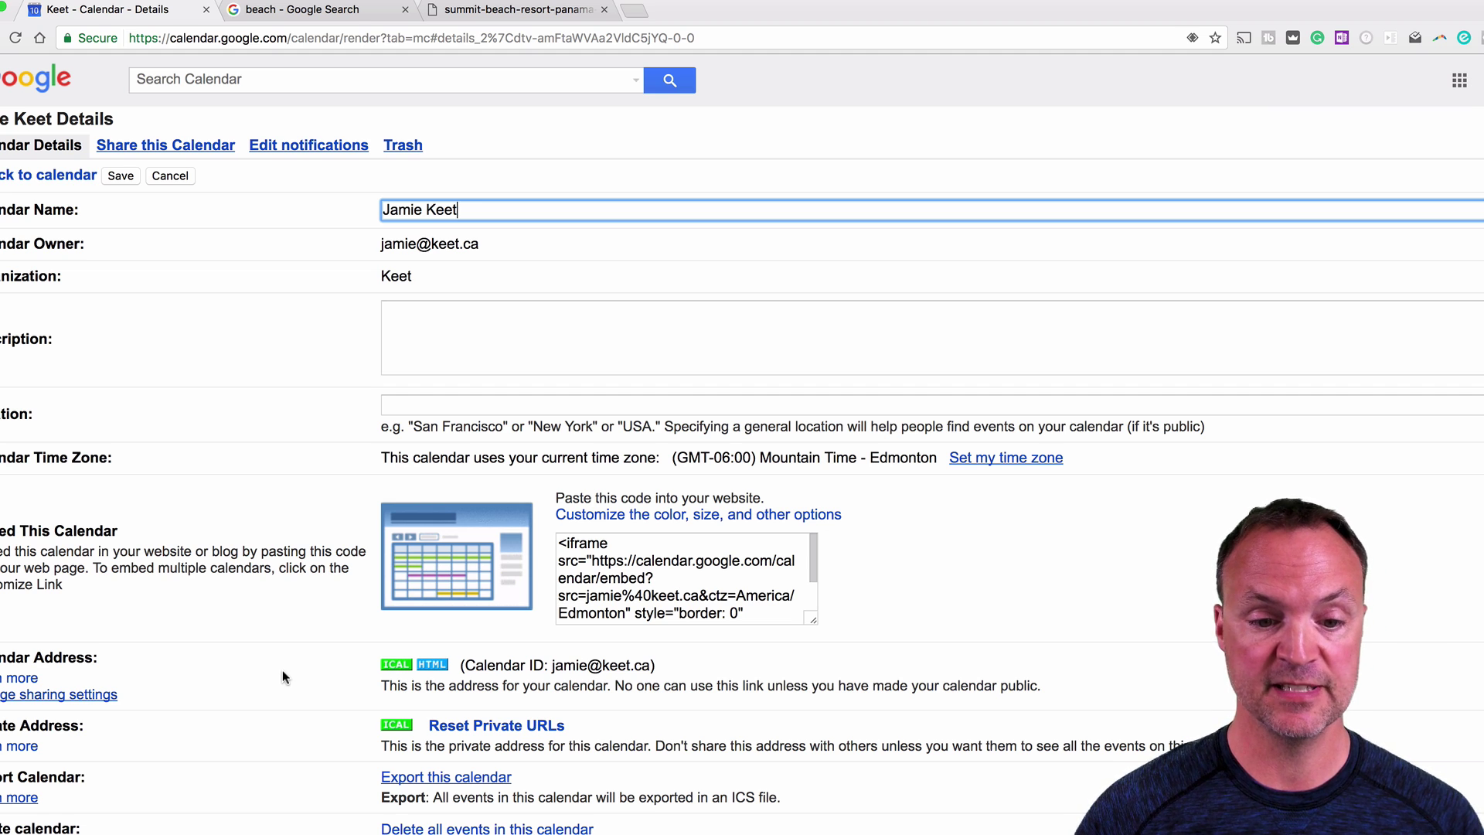
pyautogui.click(397, 664)
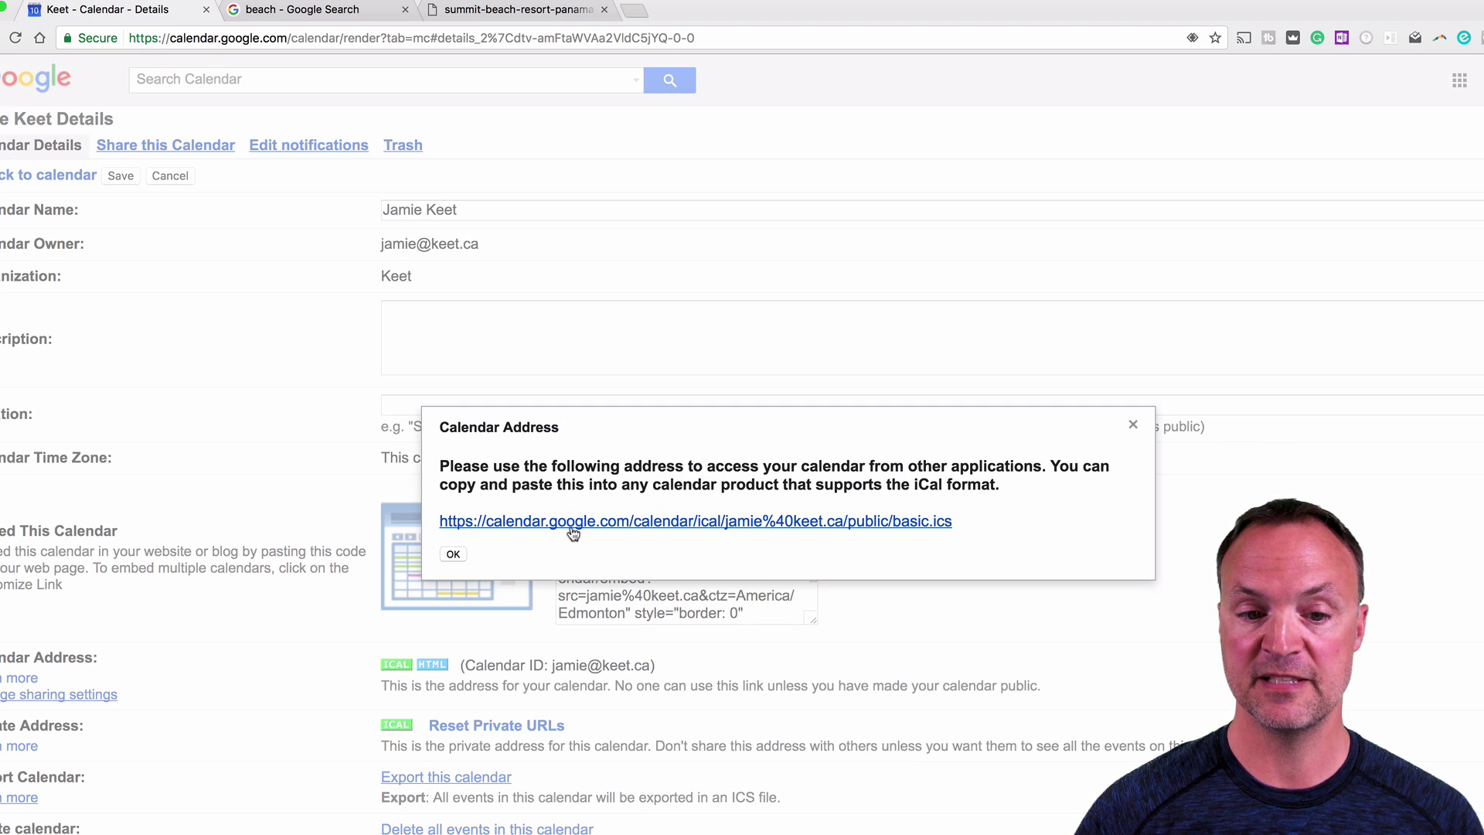
pyautogui.click(1133, 425)
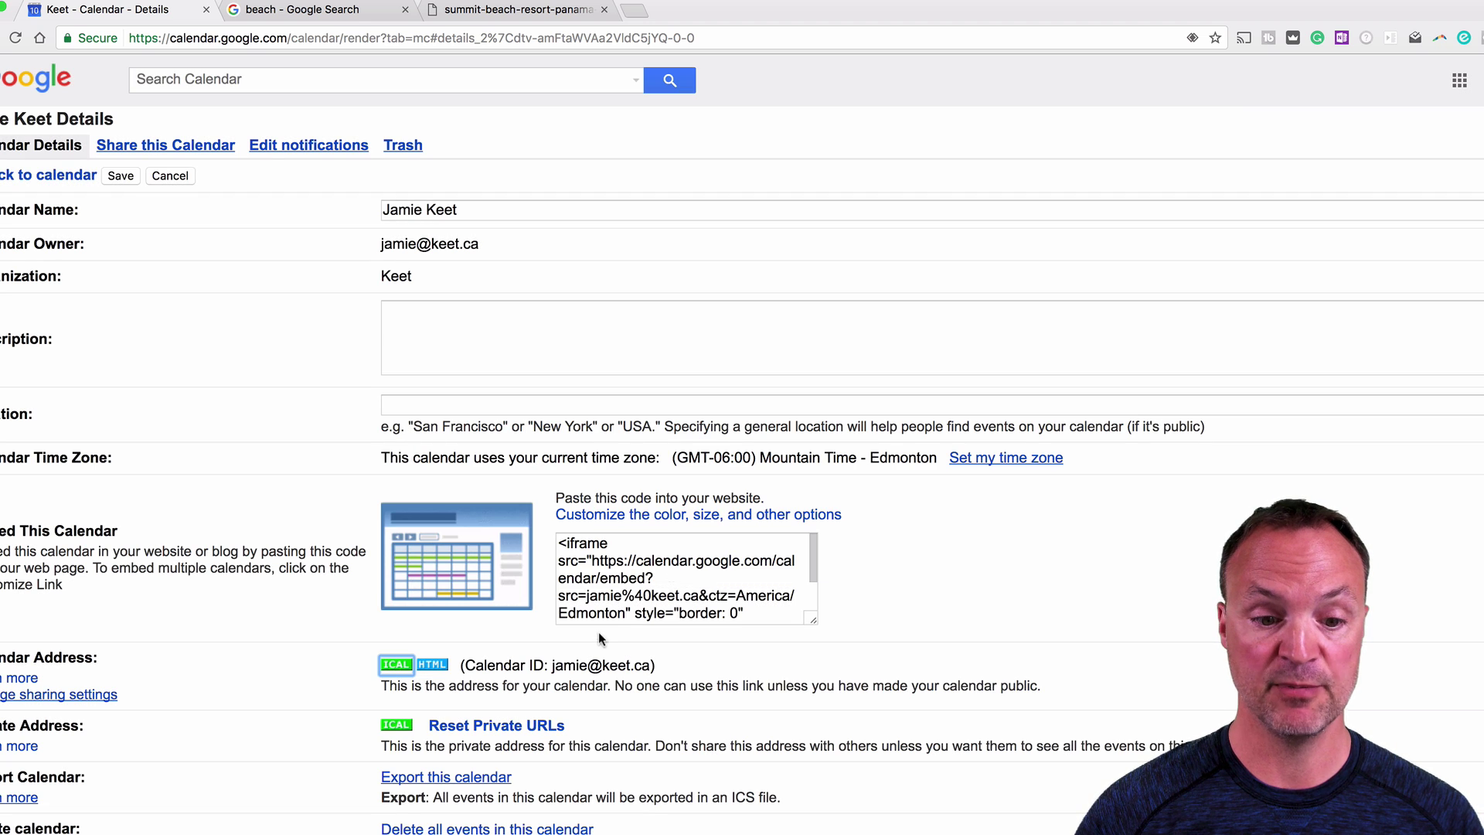
pyautogui.click(432, 666)
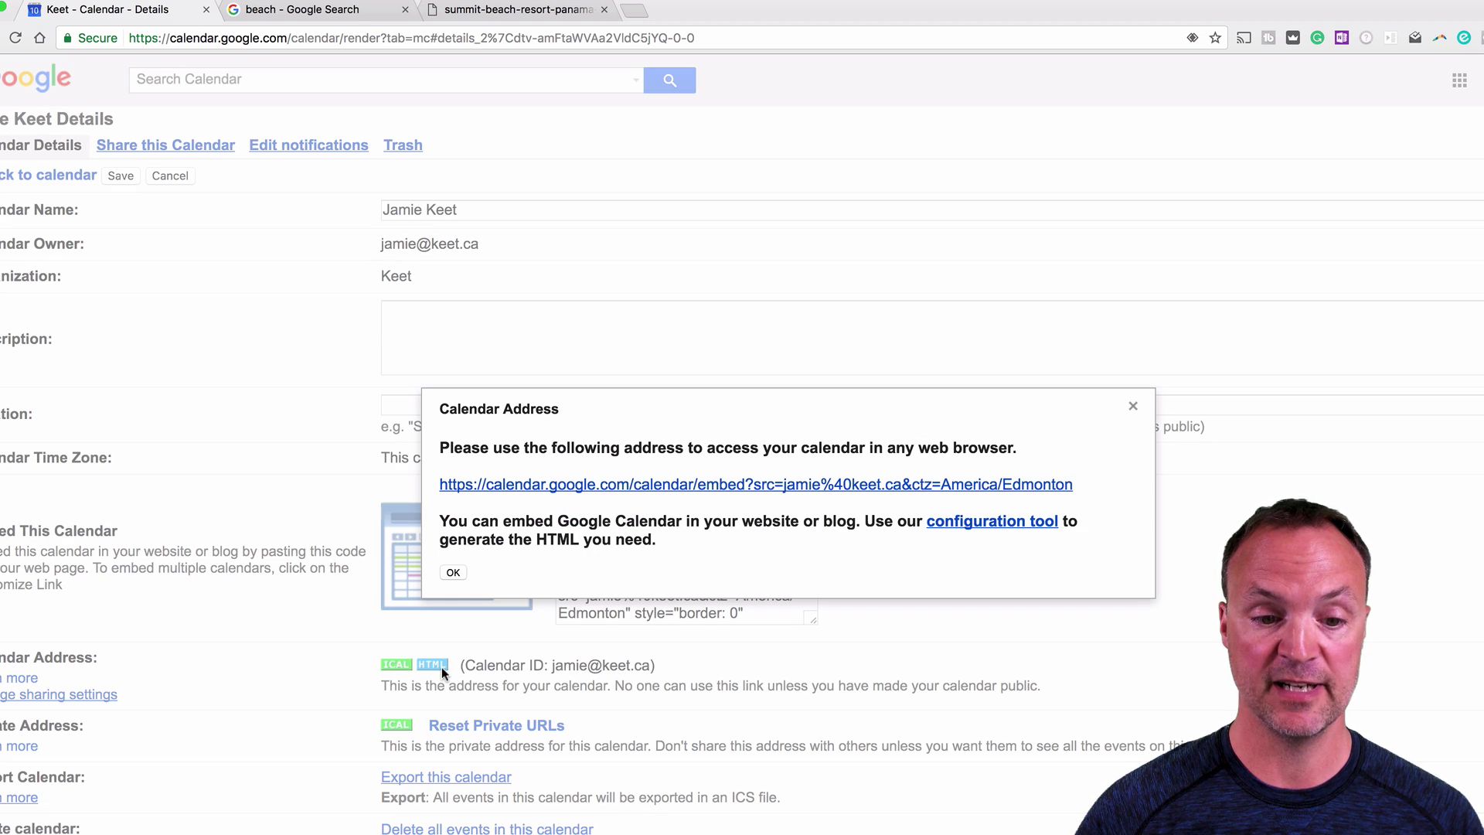
pyautogui.click(654, 486)
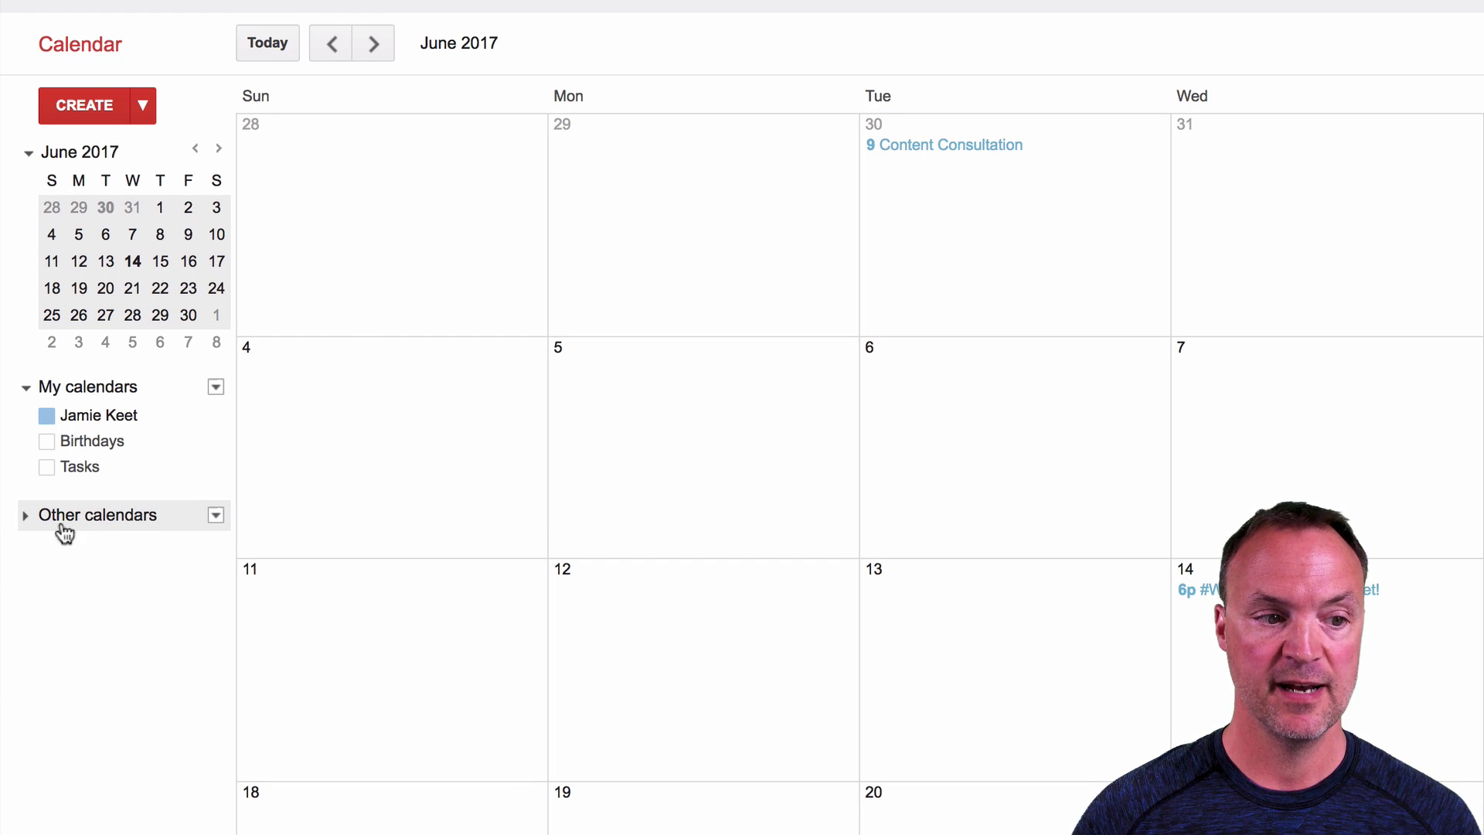
# Step: Expand Other calendars and toggle Weather and Holidays in Canada on, then off again
pyautogui.click(26, 522)
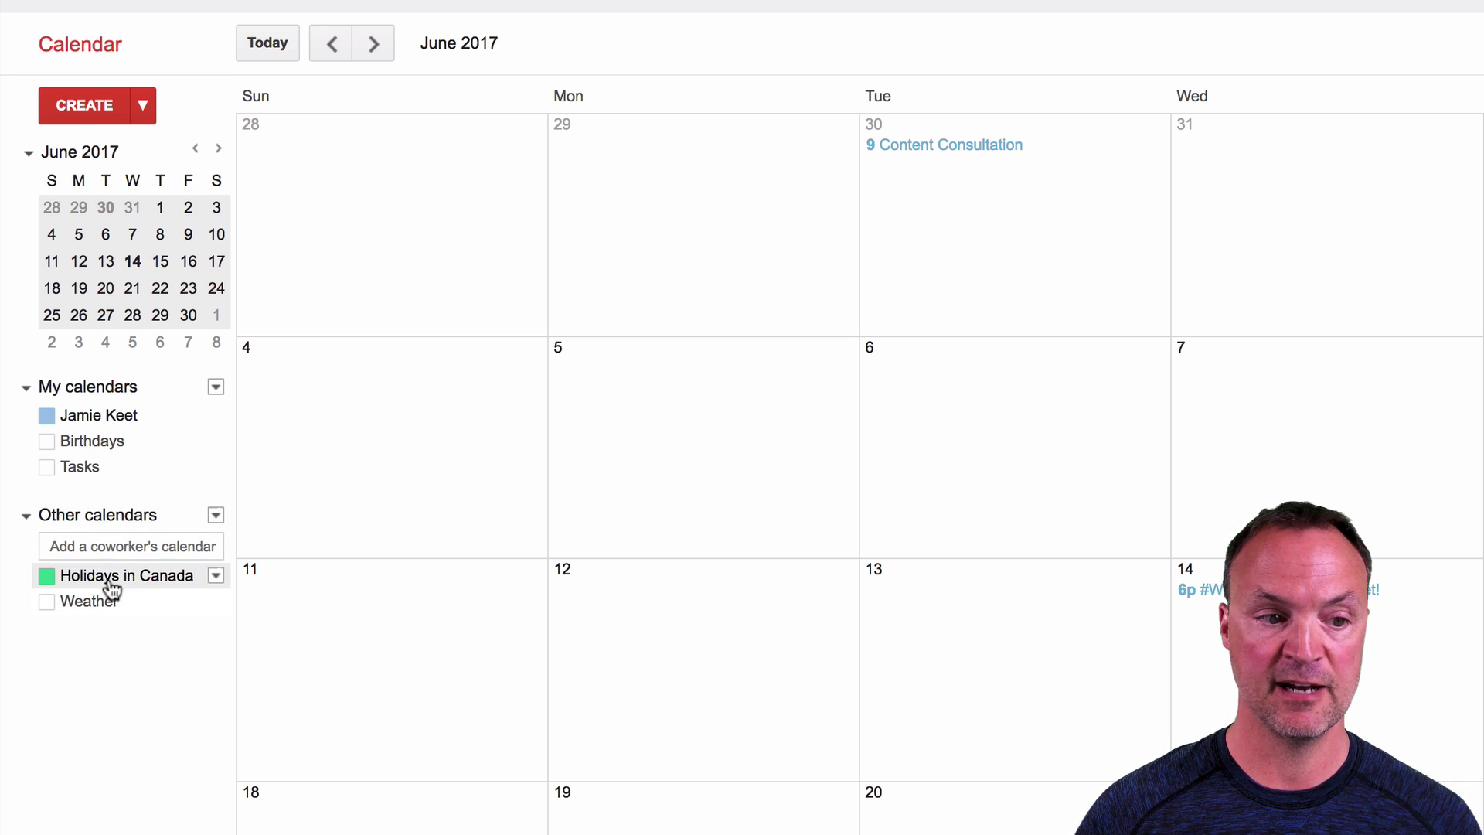
pyautogui.click(66, 613)
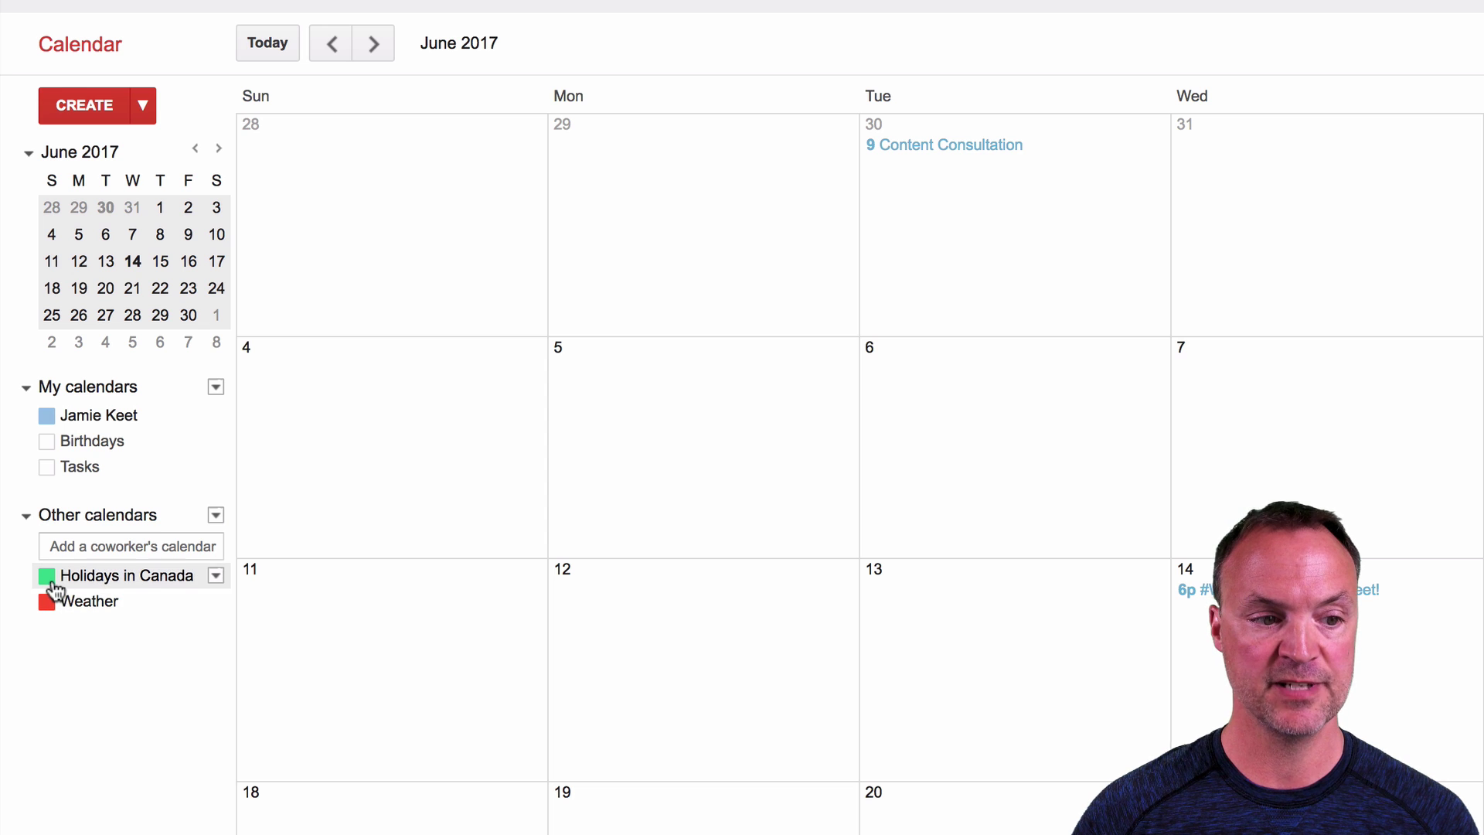
pyautogui.click(55, 589)
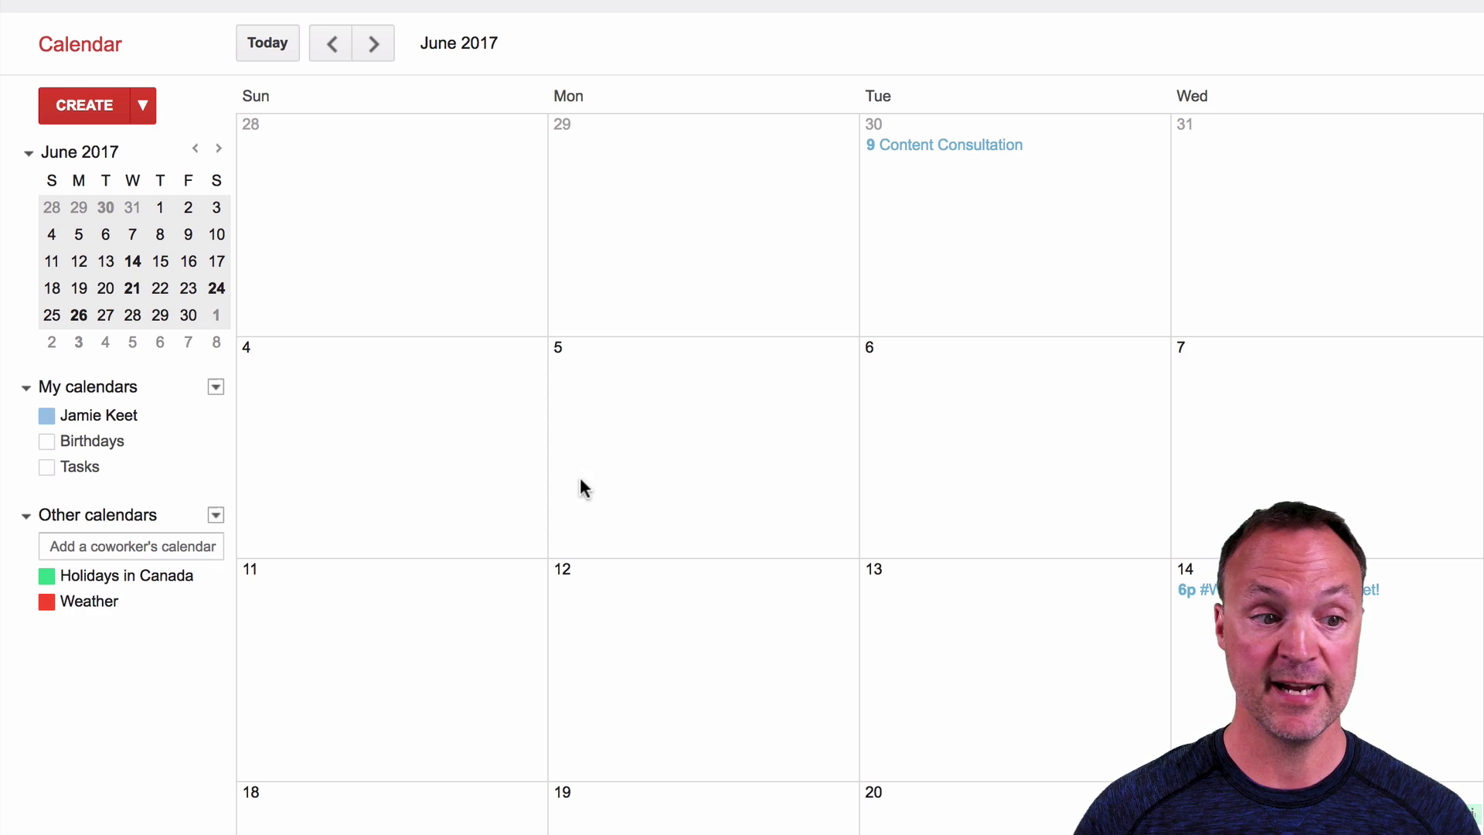
pyautogui.click(48, 603)
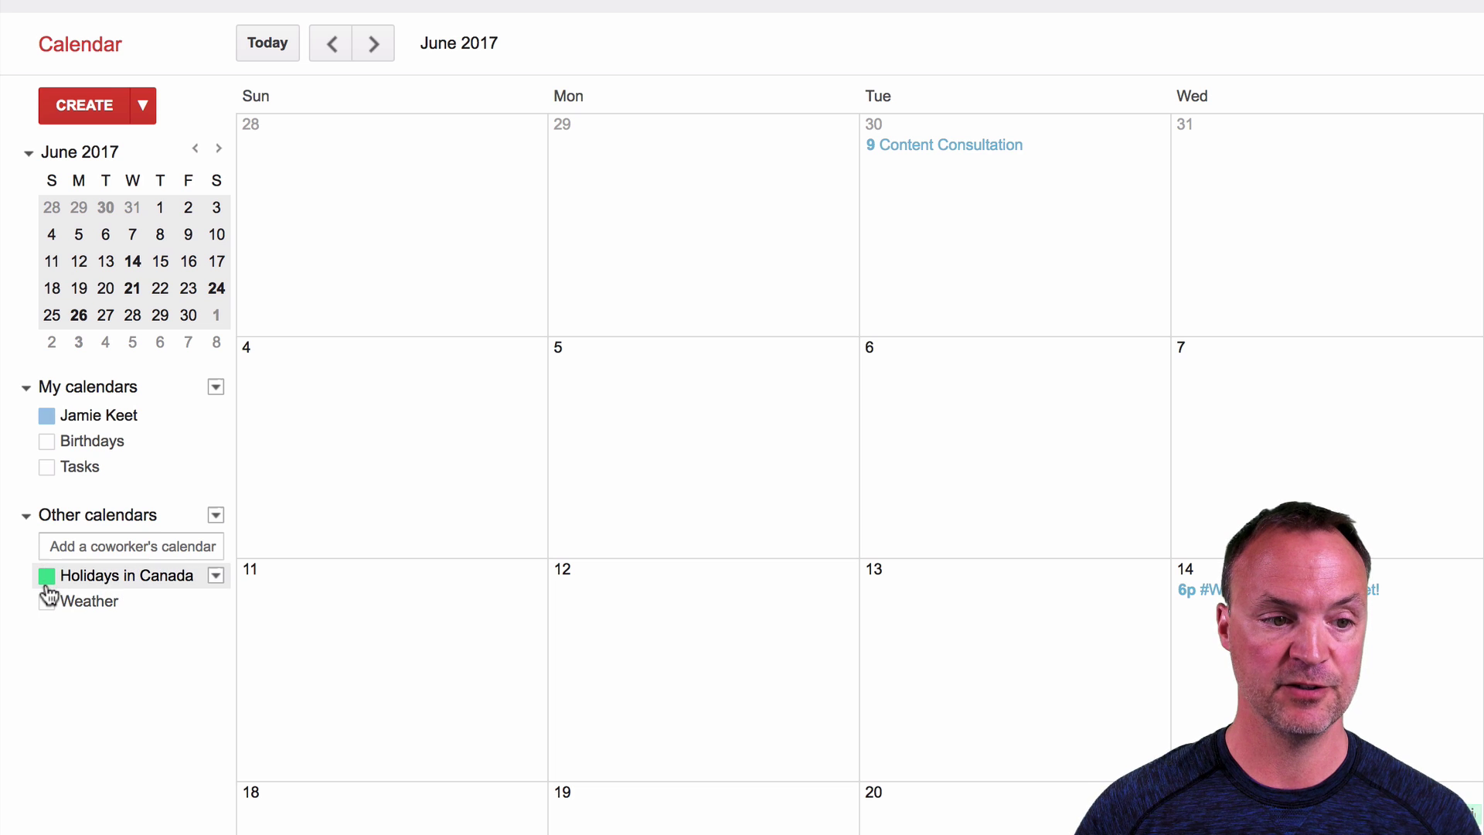
pyautogui.click(47, 588)
# Step: Start adding a coworker's calendar, cancel it, and switch Holidays in Canada on
pyautogui.click(216, 516)
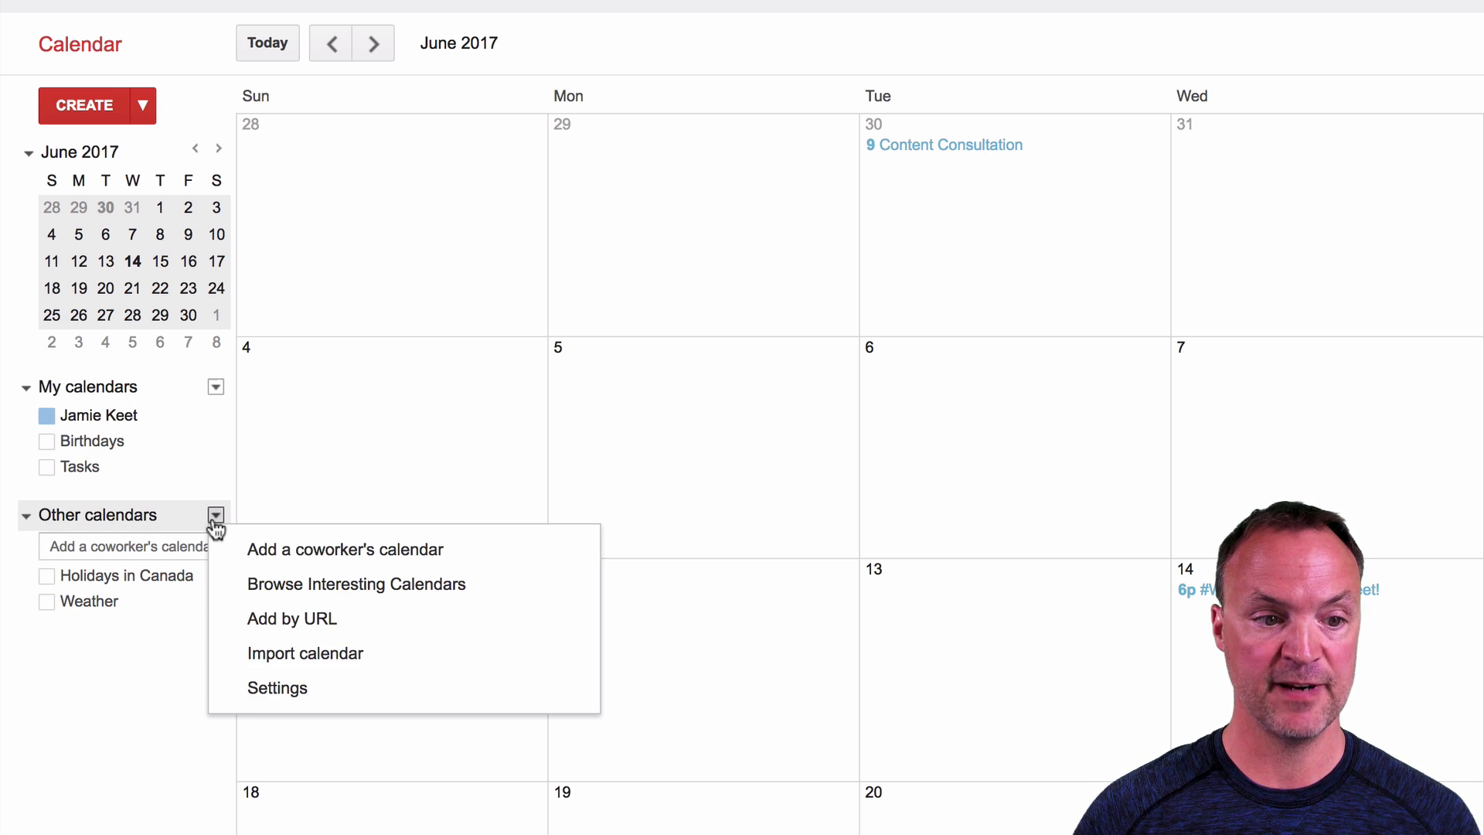
pyautogui.click(337, 544)
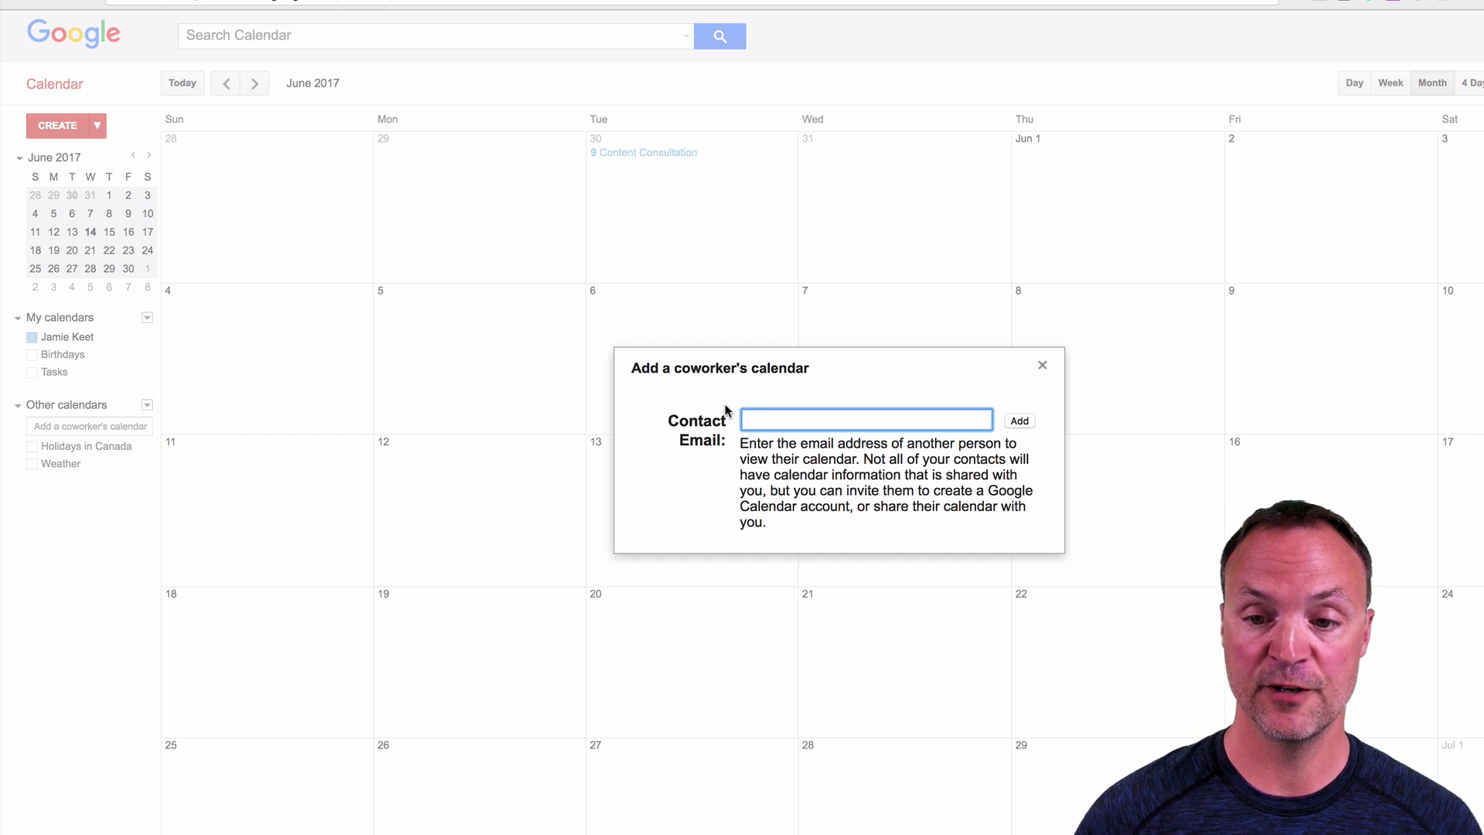
pyautogui.click(1043, 366)
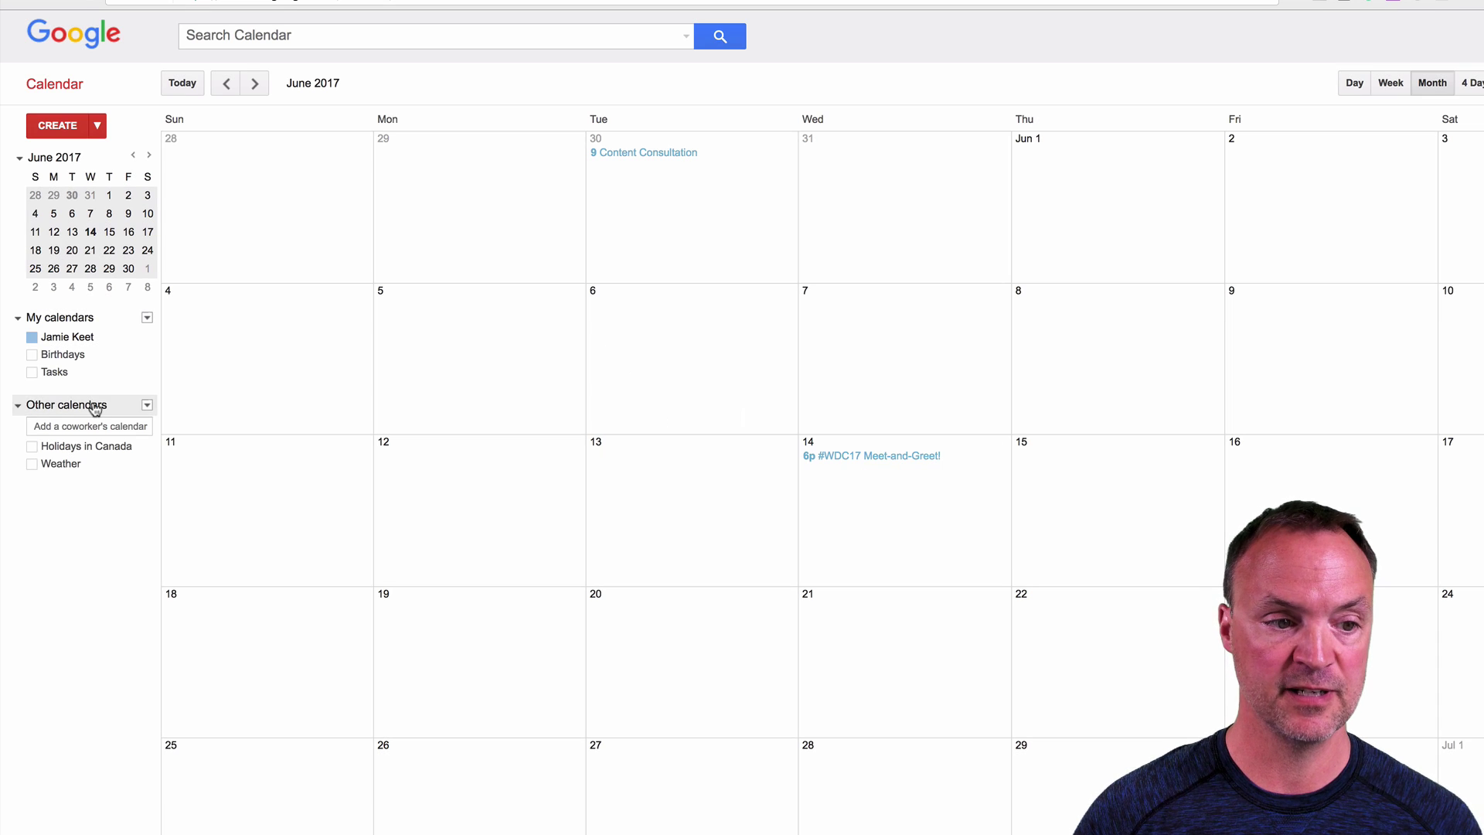
pyautogui.click(133, 452)
# Step: Switch Holidays in Canada off and subscribe to Phases of the Moon from the More interesting calendars
pyautogui.click(133, 452)
pyautogui.click(147, 405)
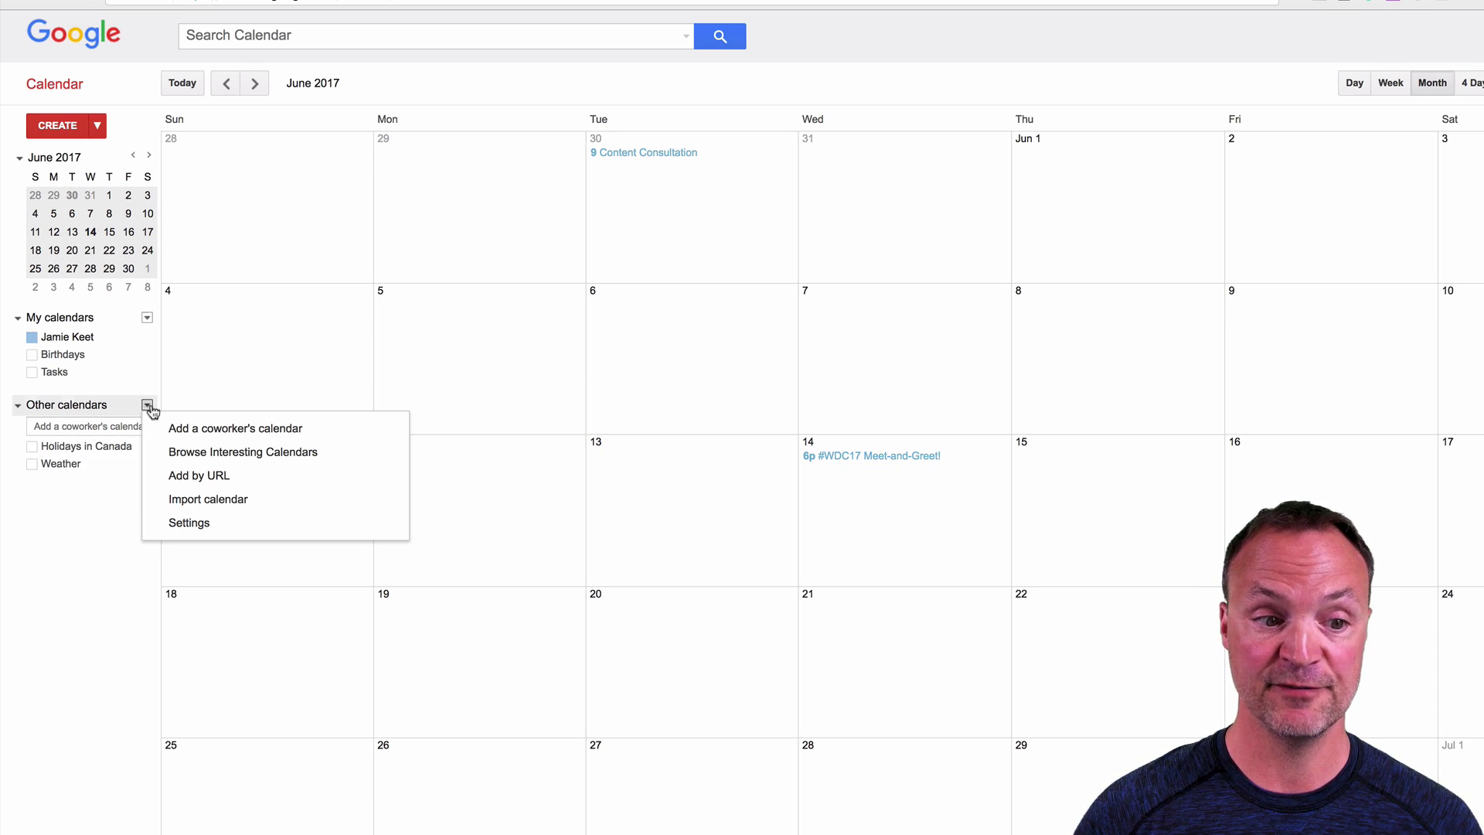
pyautogui.click(206, 461)
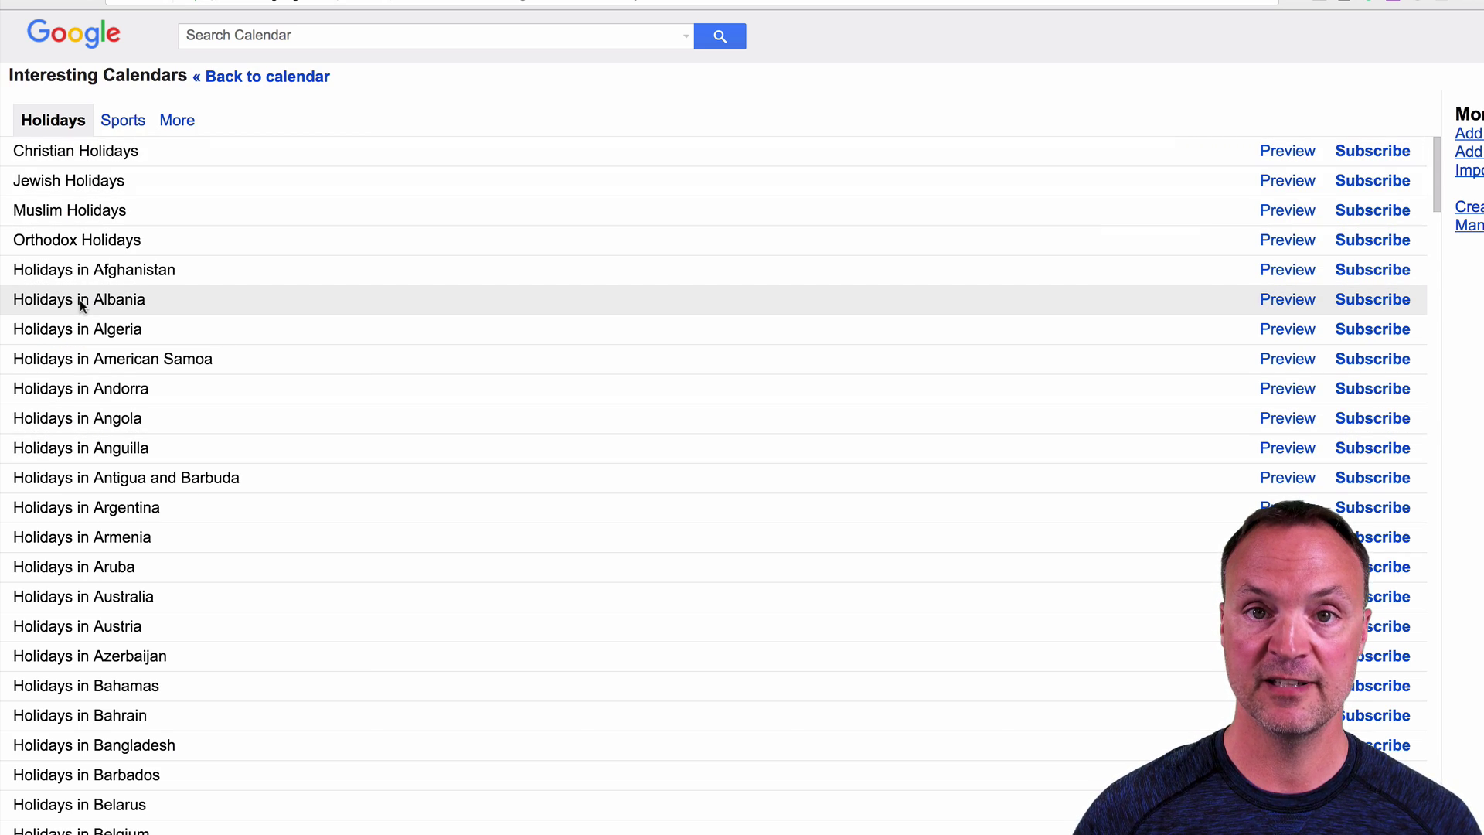
pyautogui.click(124, 129)
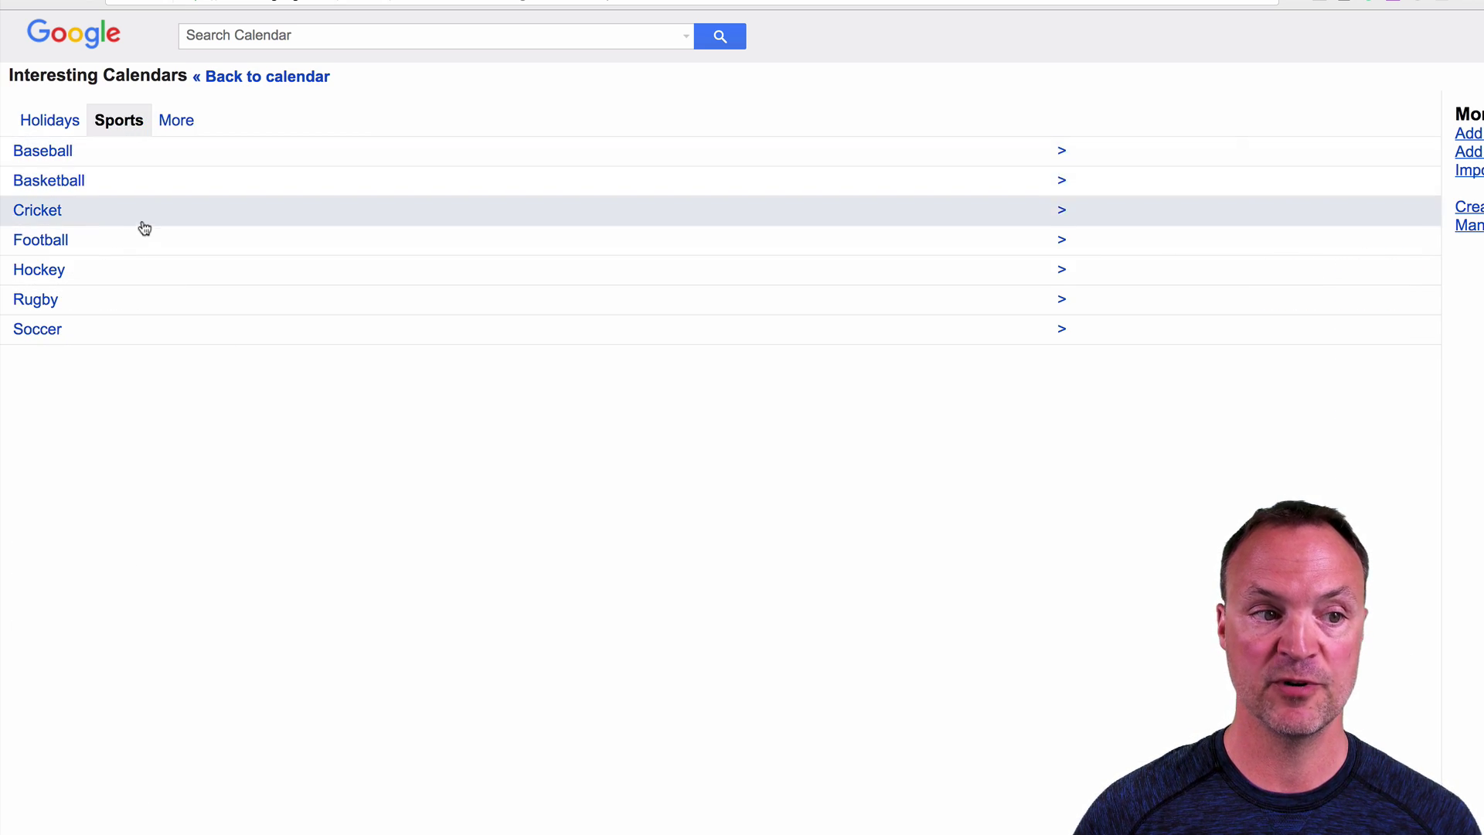
pyautogui.click(184, 123)
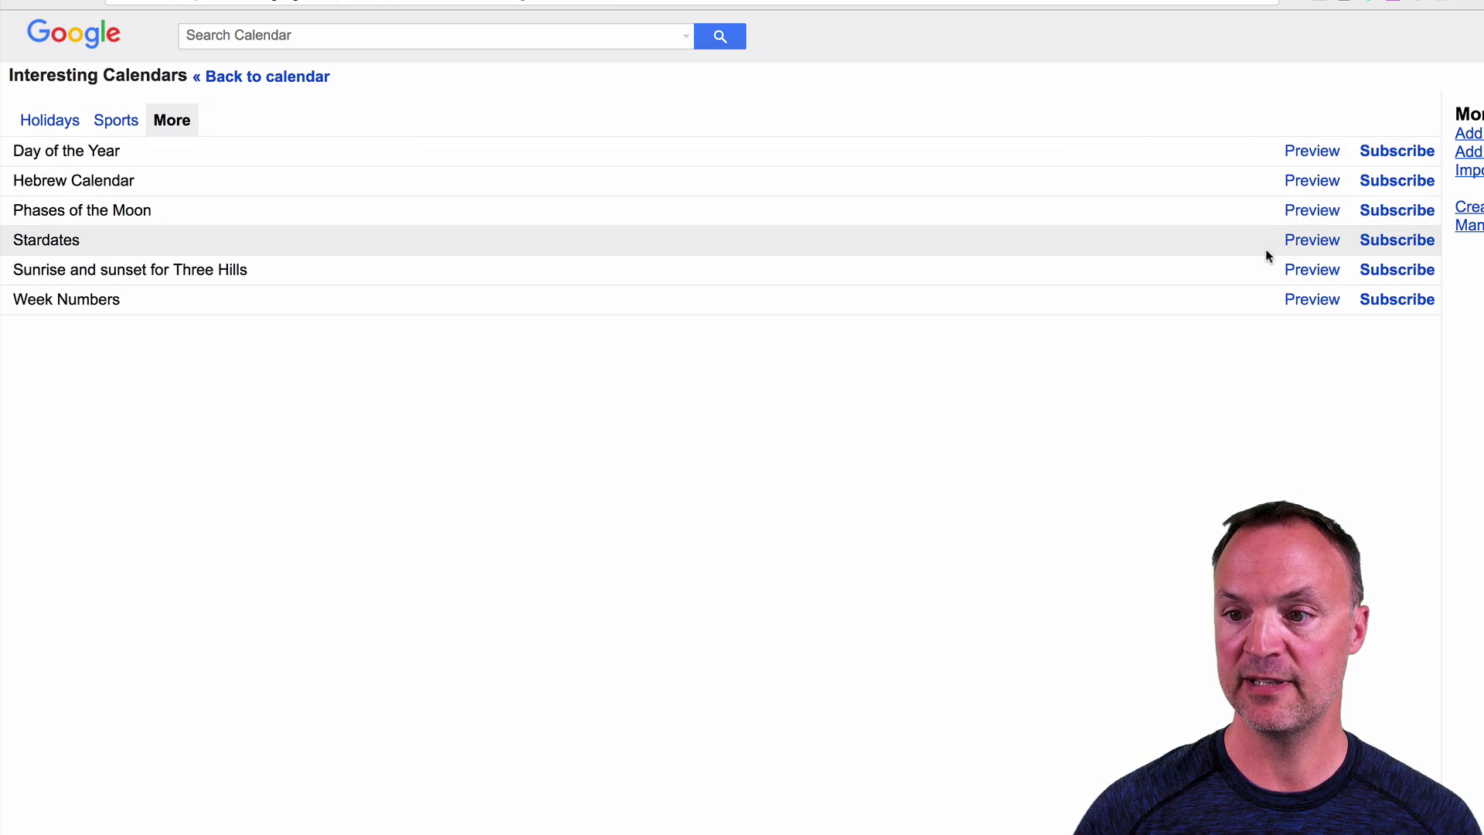
pyautogui.click(1380, 215)
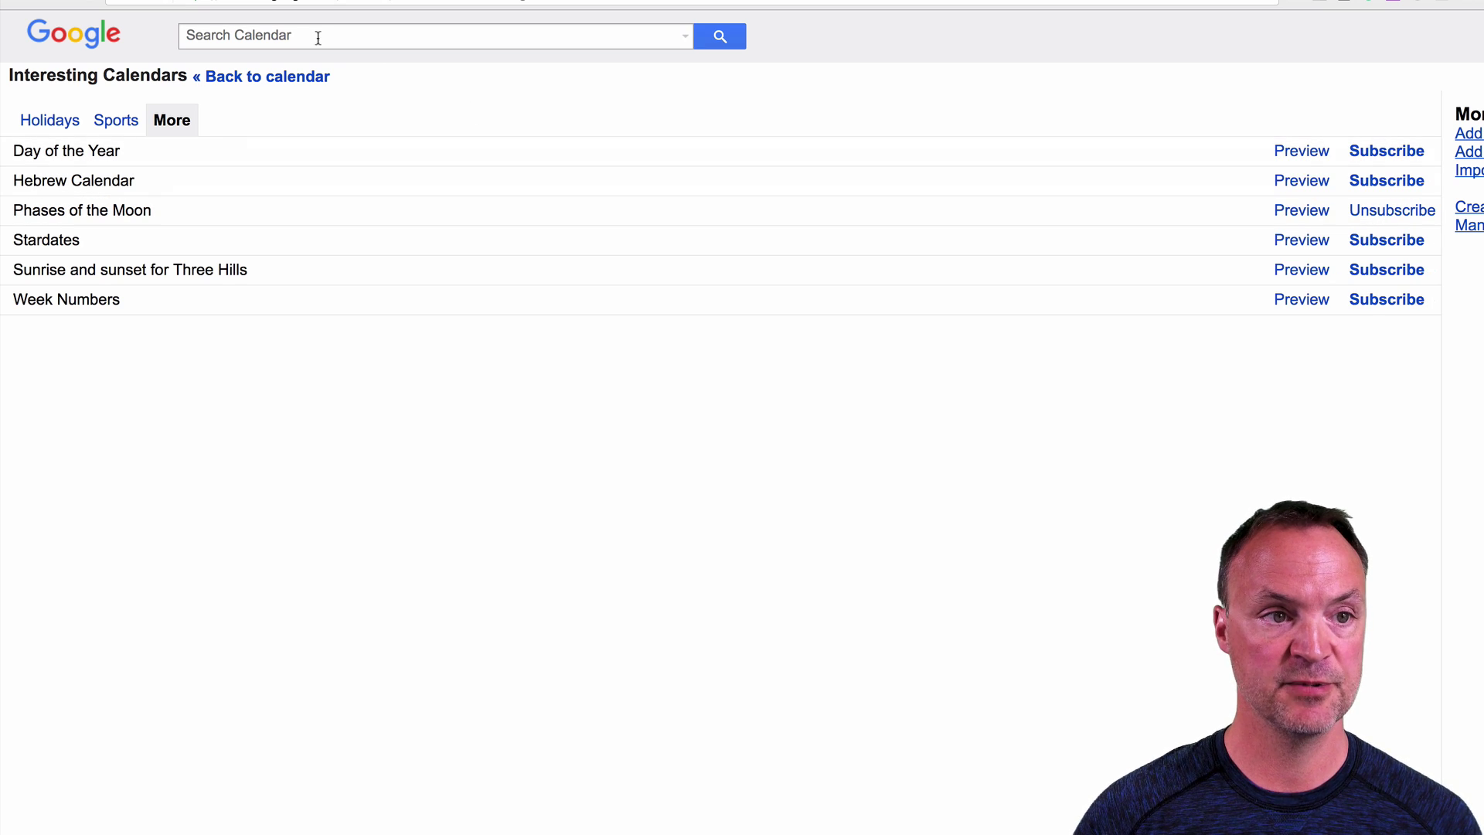
pyautogui.click(283, 81)
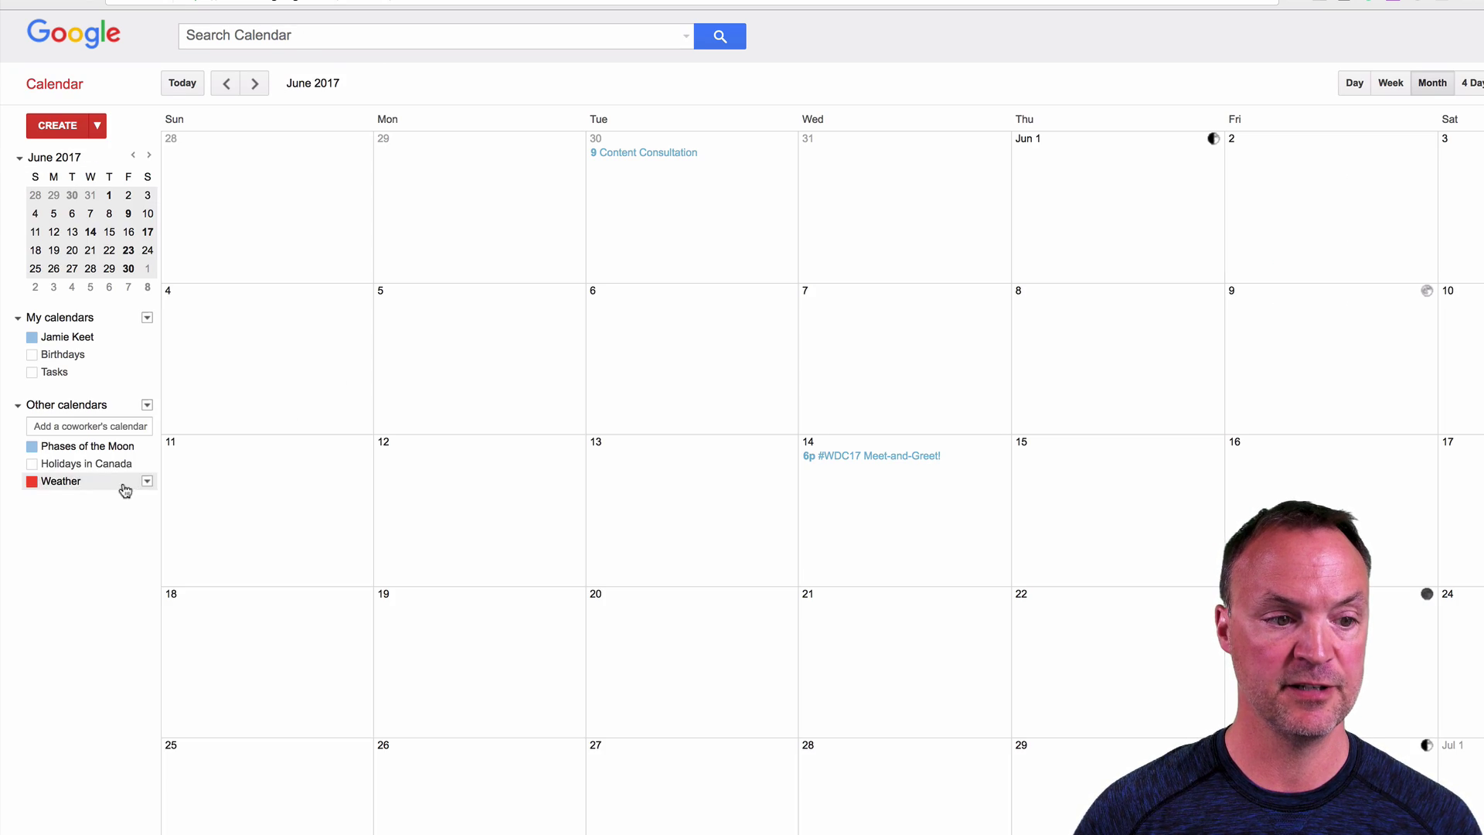
# Step: Toggle Phases of the Moon visibility and find its subscription on the More tab of Interesting Calendars
pyautogui.click(32, 447)
pyautogui.click(31, 447)
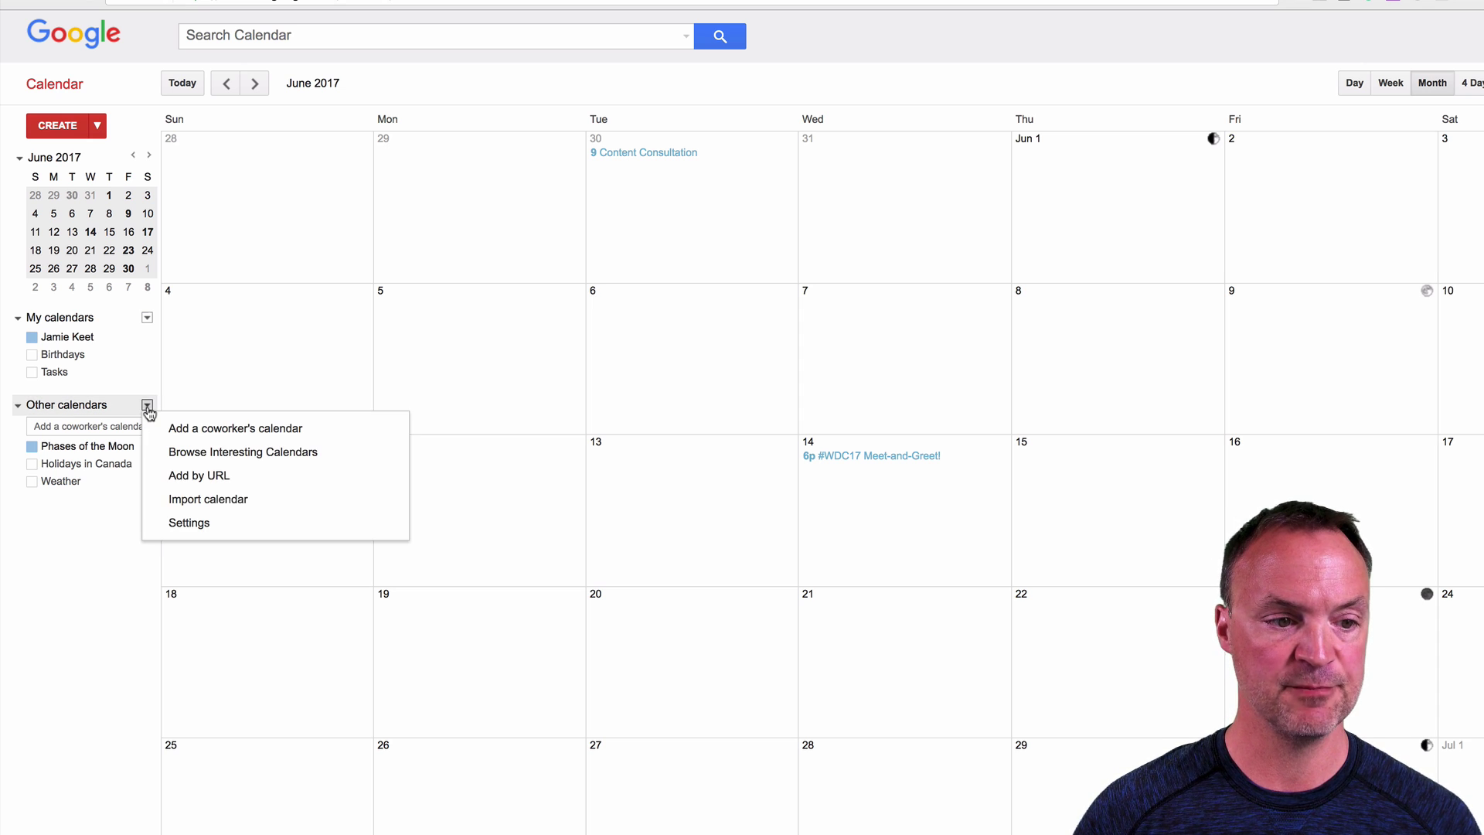
pyautogui.click(110, 447)
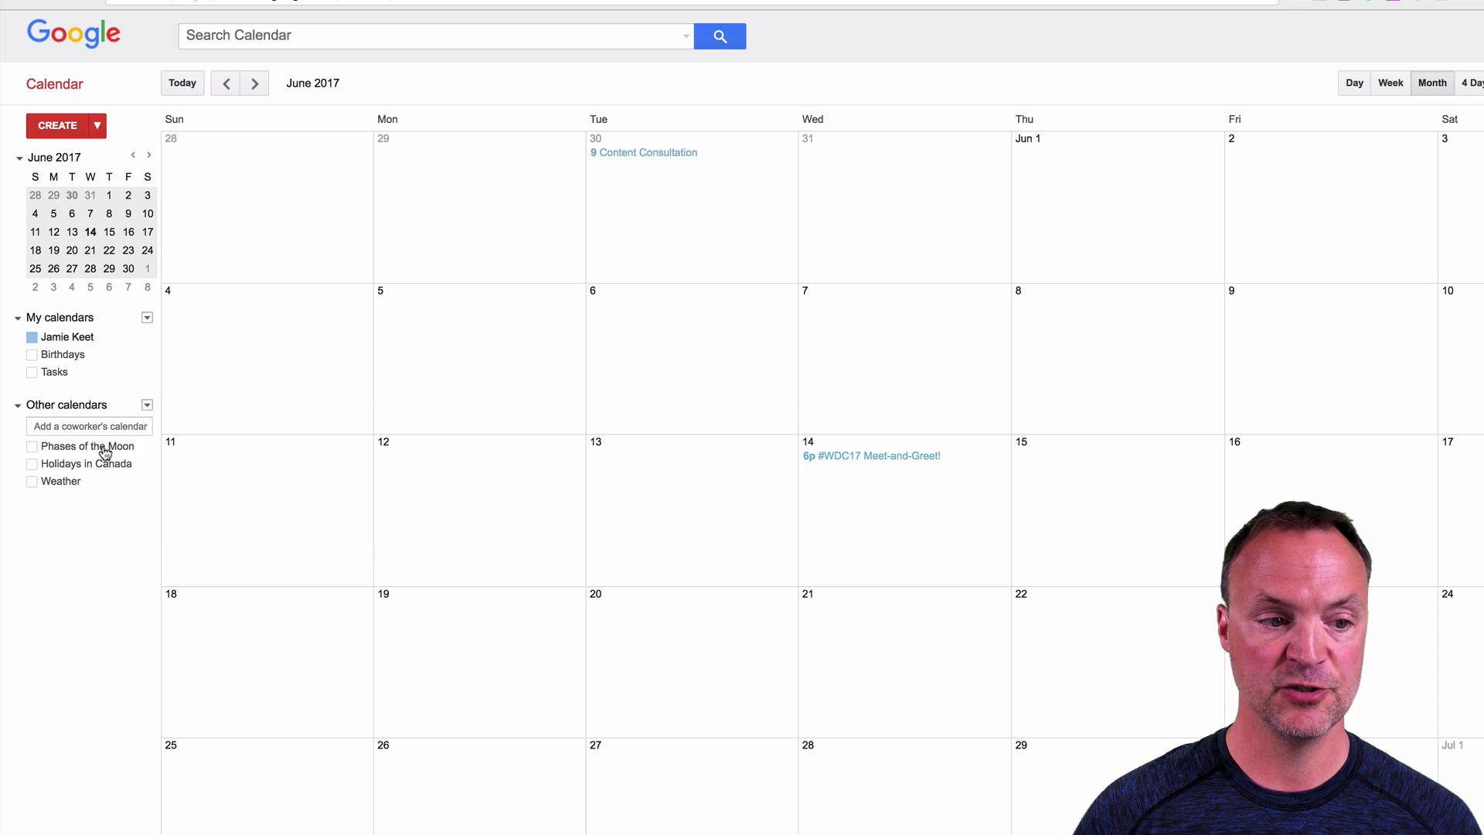
pyautogui.click(147, 407)
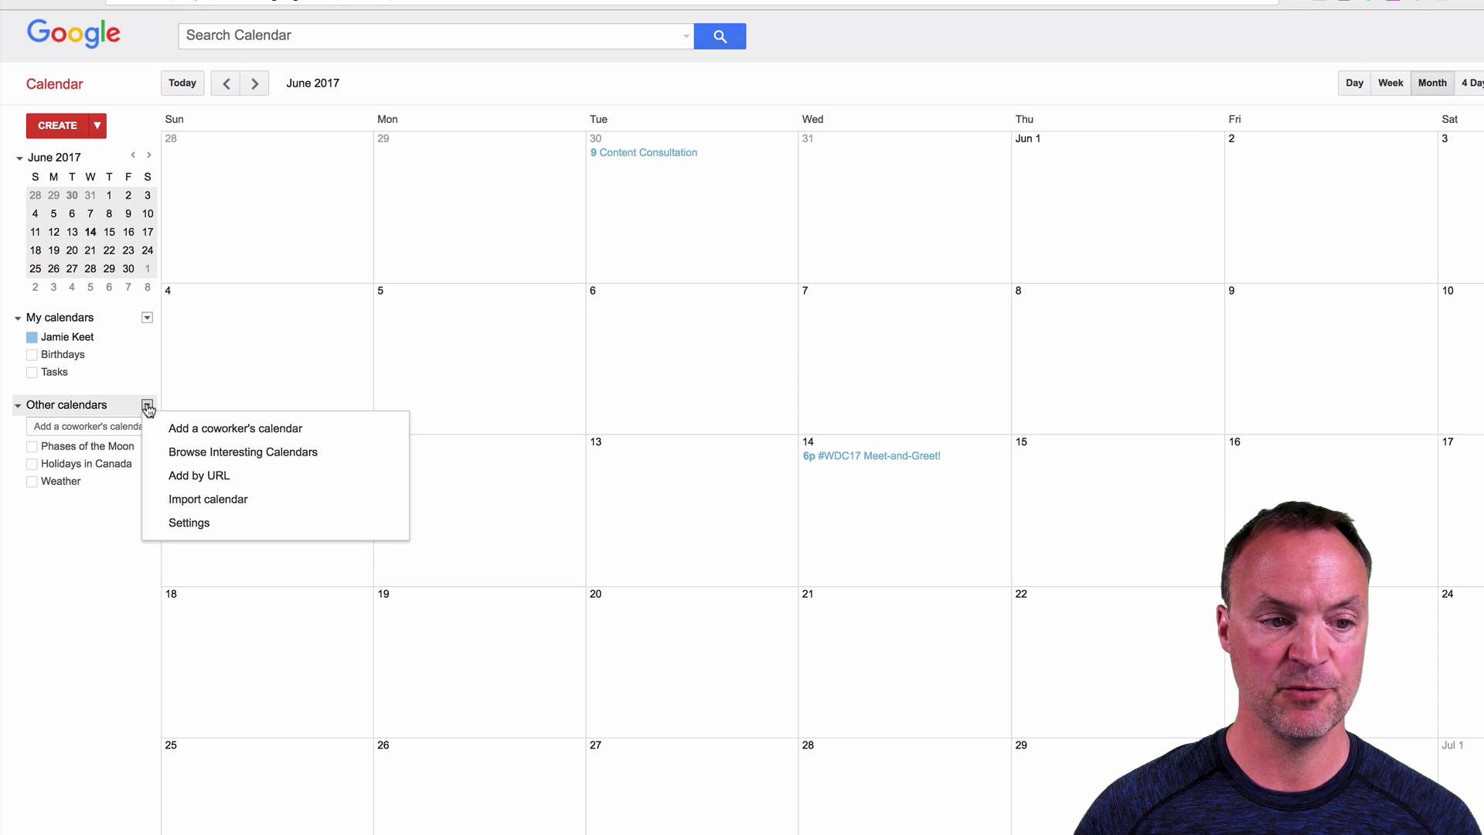
pyautogui.click(207, 452)
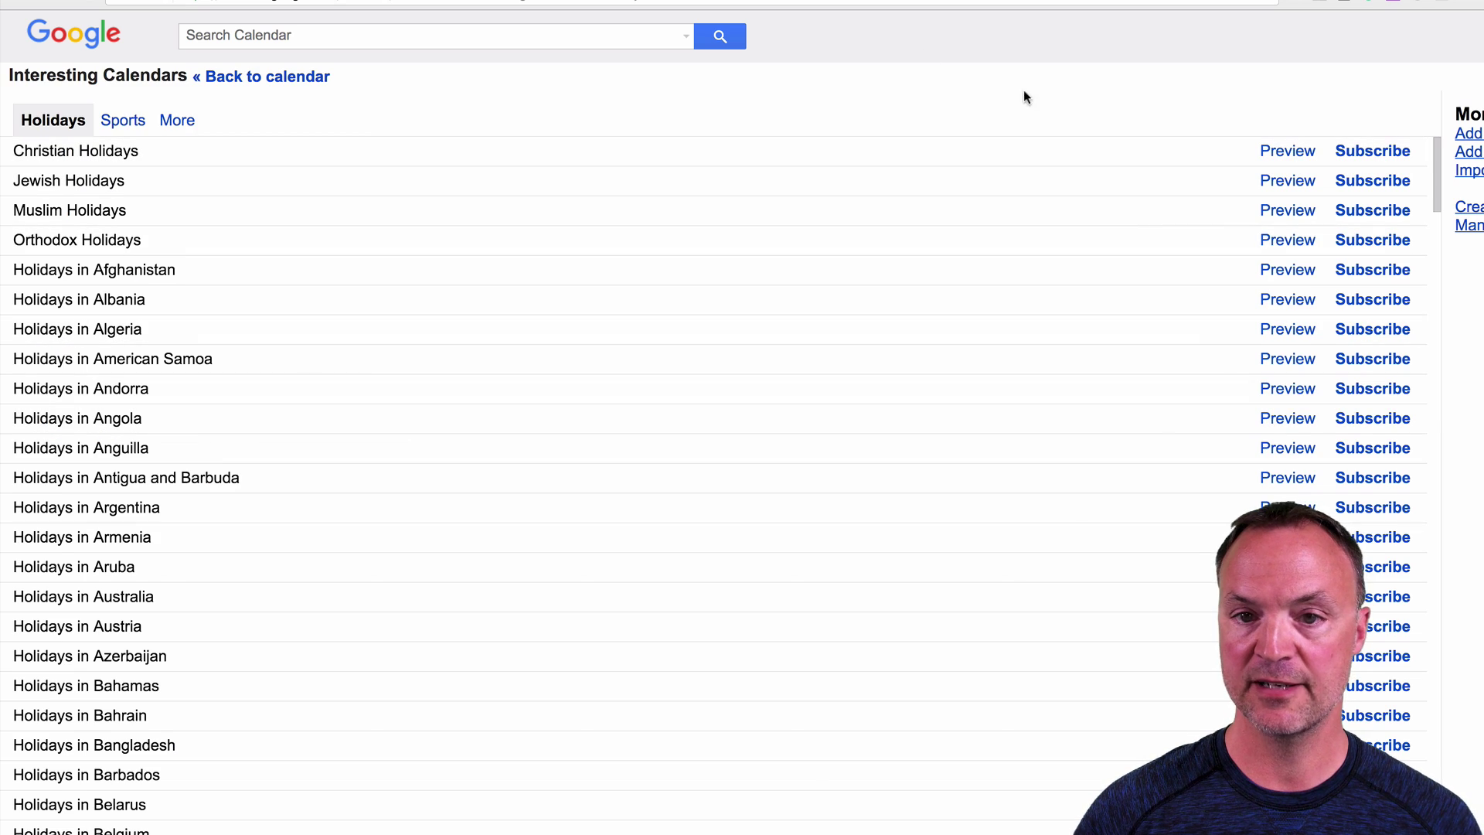
pyautogui.click(177, 120)
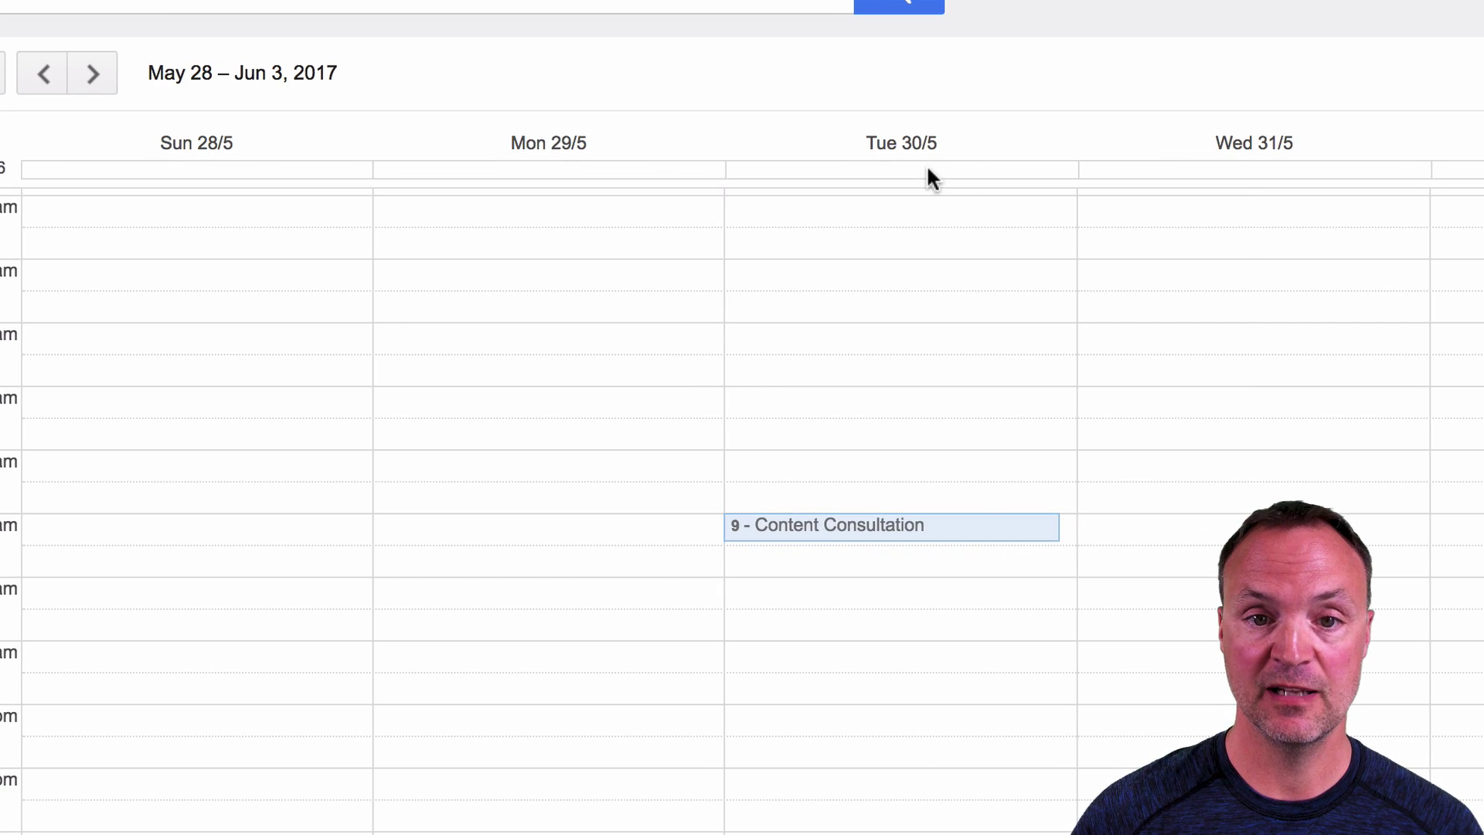
# Step: Create an all-day Birthday event on Tue May 30 and view its details
pyautogui.click(928, 166)
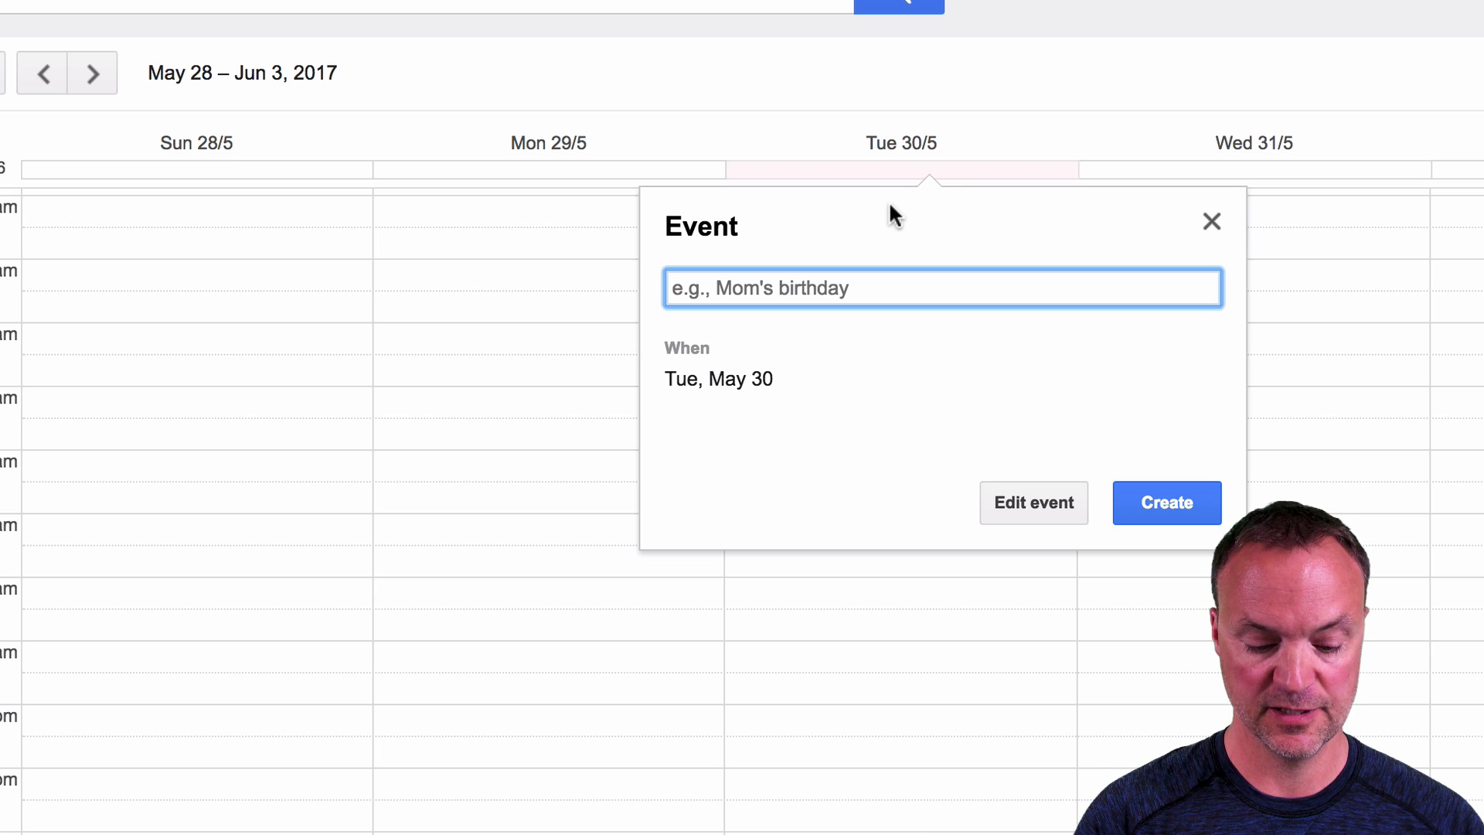
pyautogui.write('Birthday')
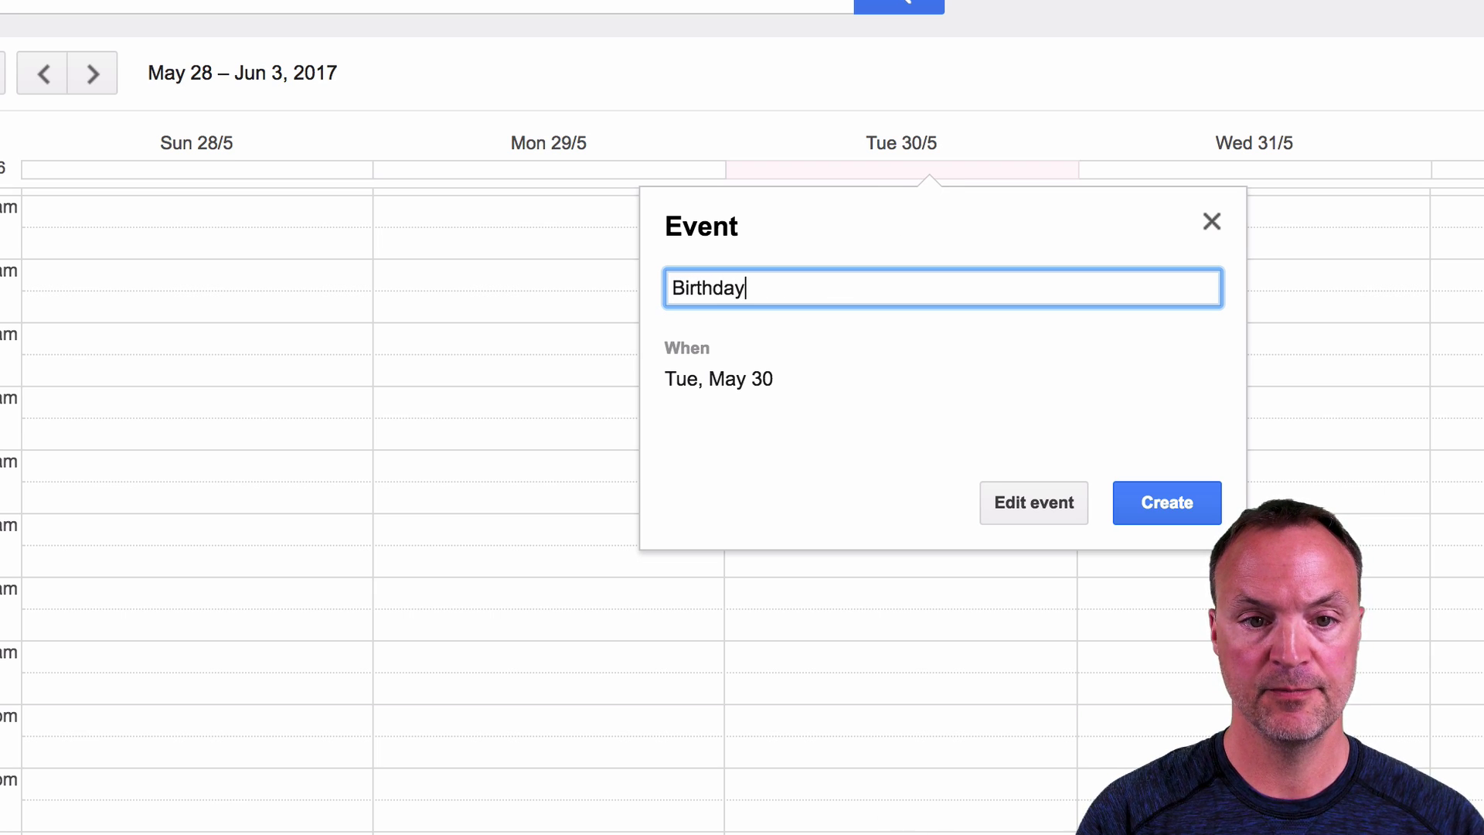
pyautogui.click(1150, 498)
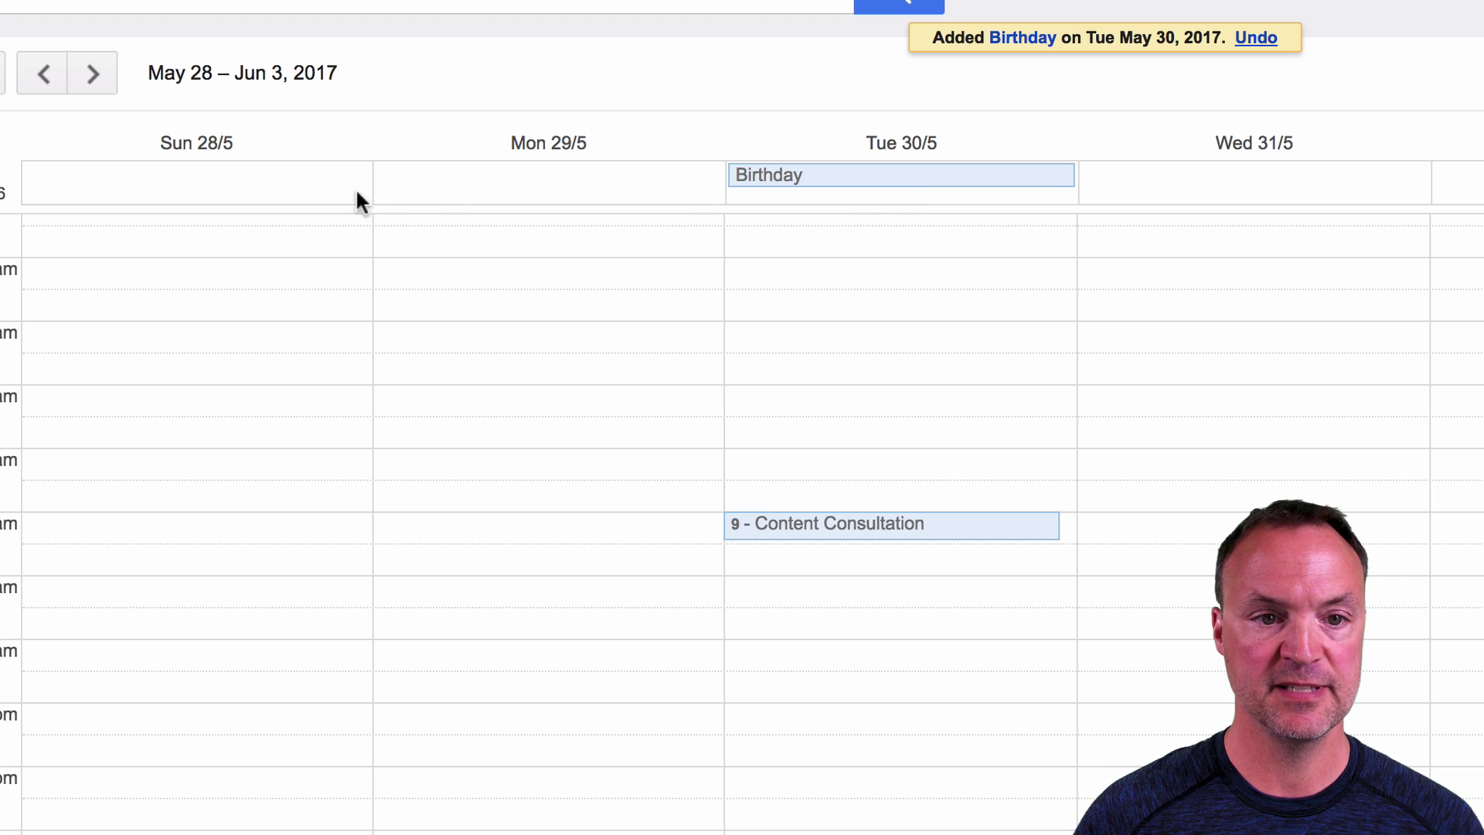
pyautogui.click(969, 186)
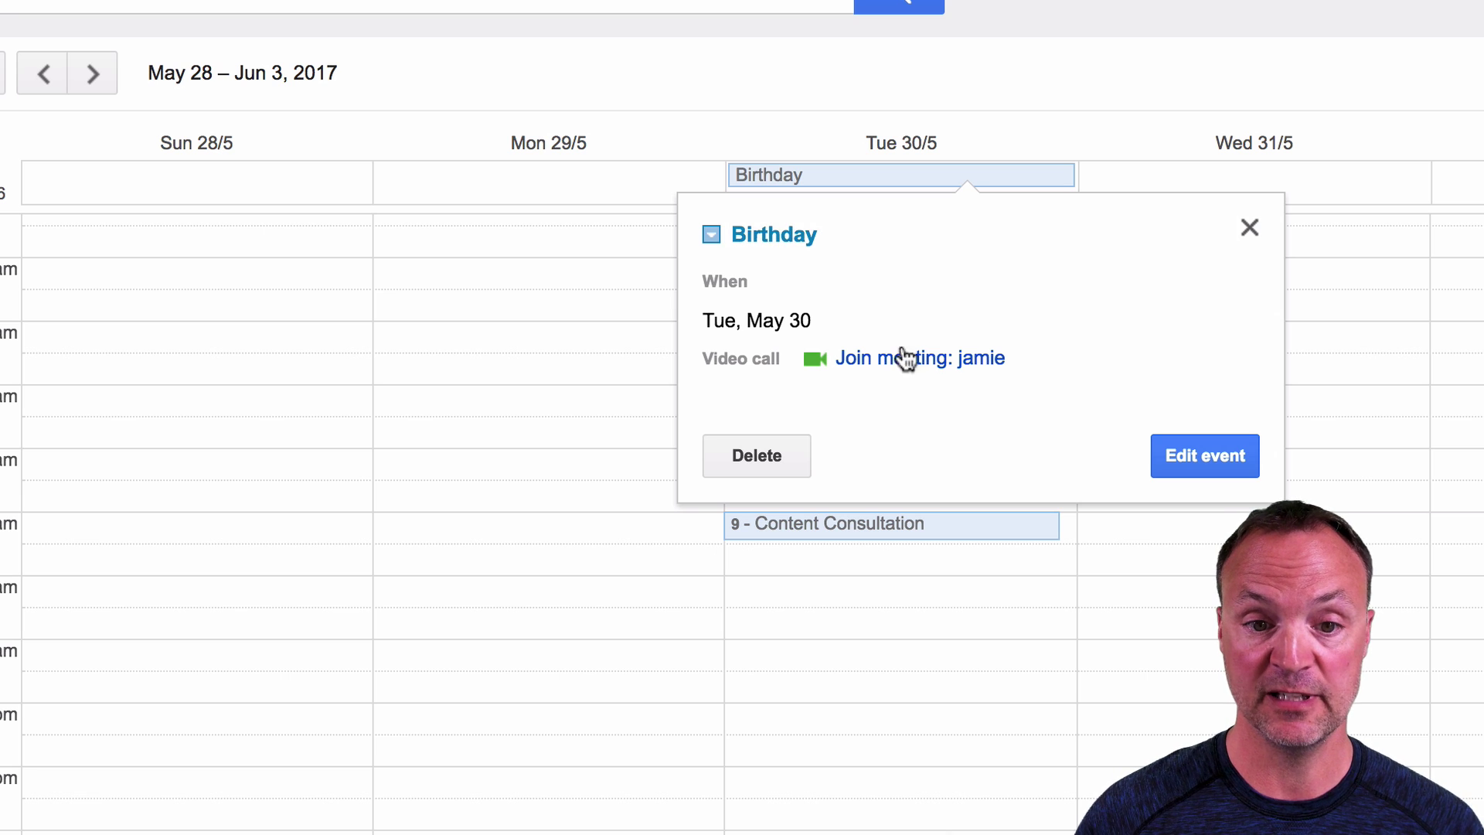
# Step: Delete the Birthday event from Tue May 30
pyautogui.click(1248, 232)
pyautogui.click(1016, 179)
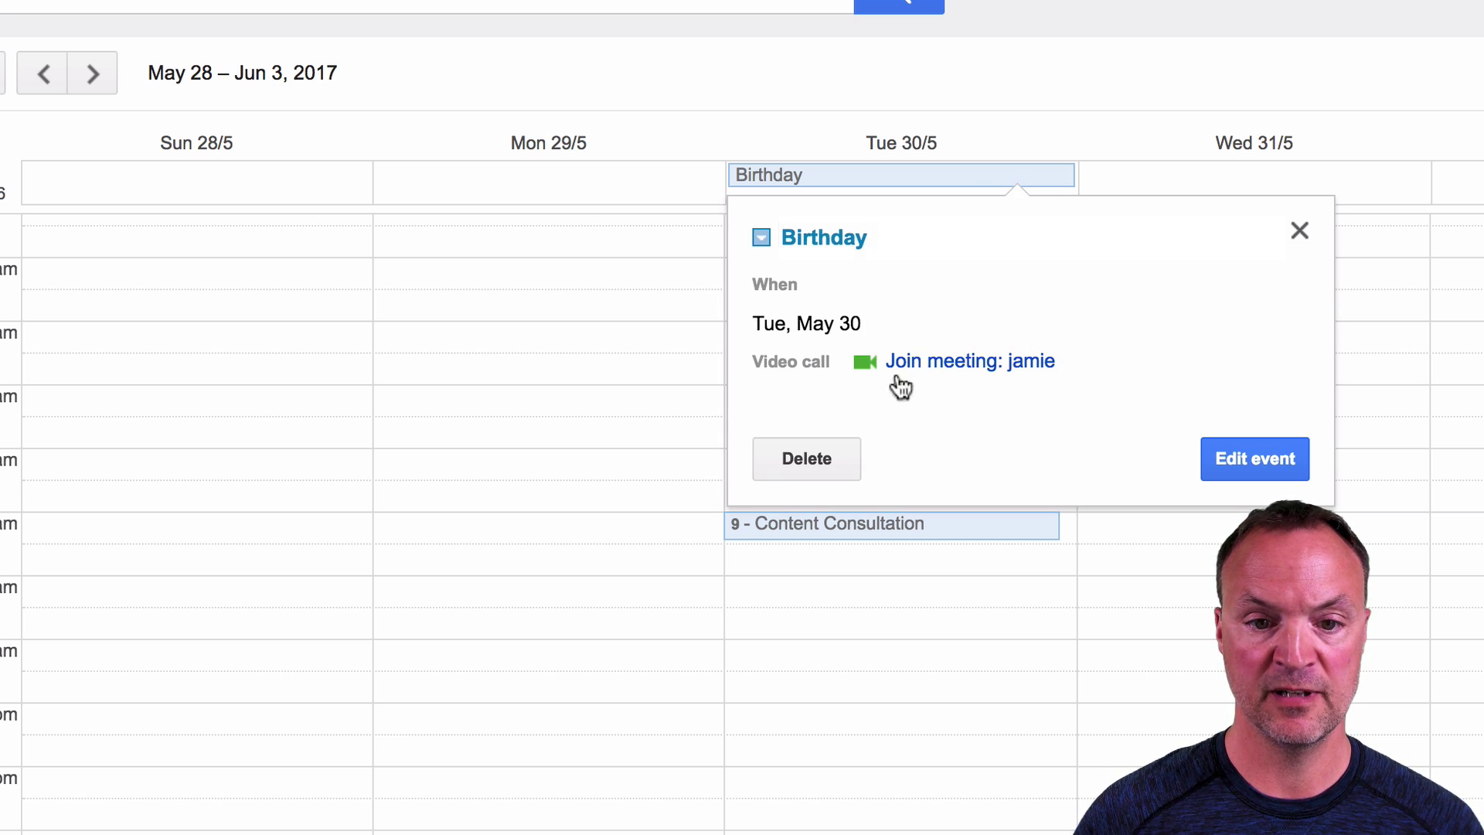
pyautogui.click(838, 463)
# Step: Create an all-day event titled Exapmle spanning Tue May 30 to Thu Jun 1
pyautogui.moveTo(643, 140); pyautogui.dragTo(1025, 142)
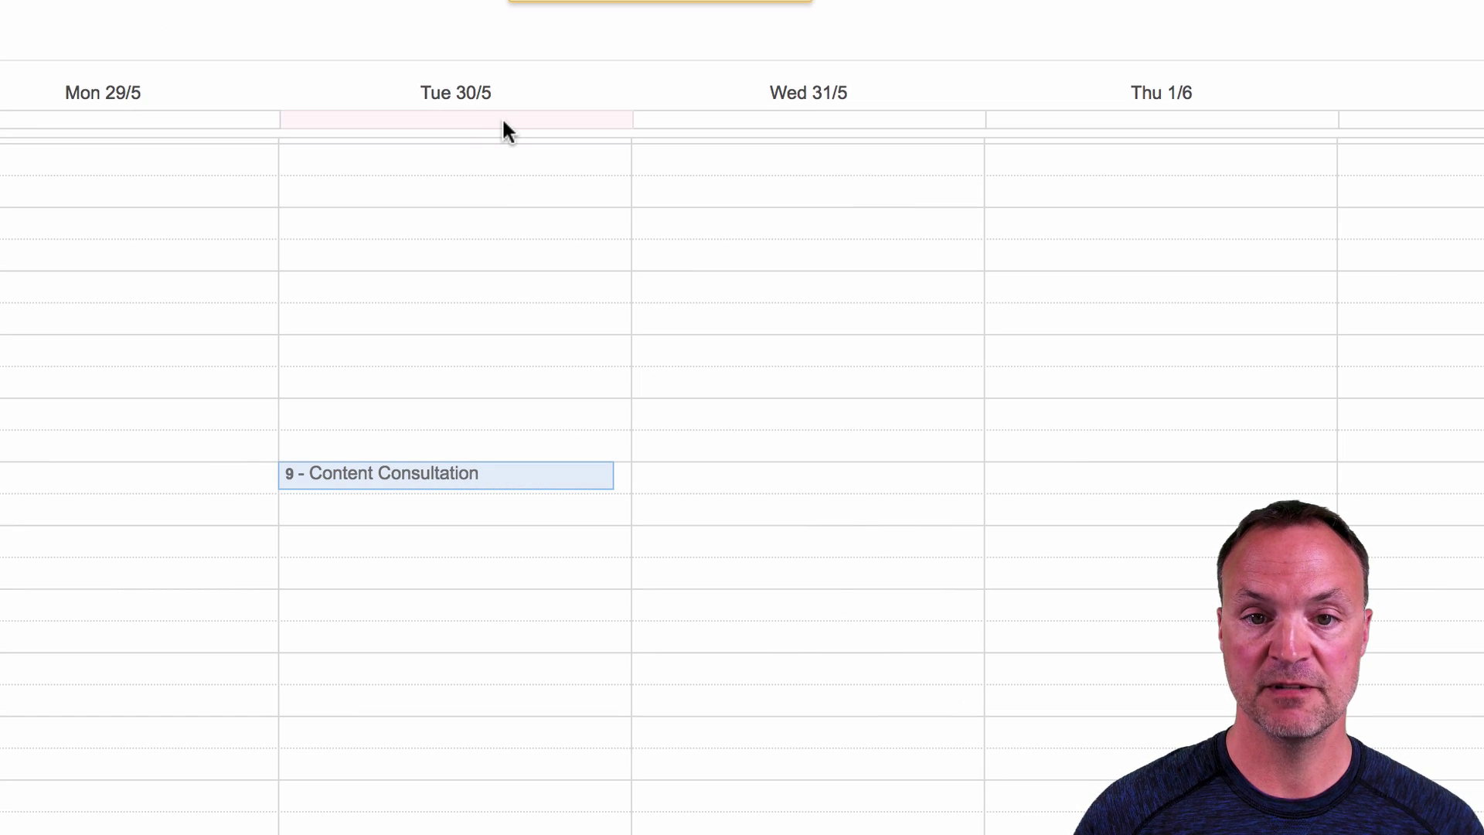
pyautogui.moveTo(882, 139); pyautogui.dragTo(1126, 116)
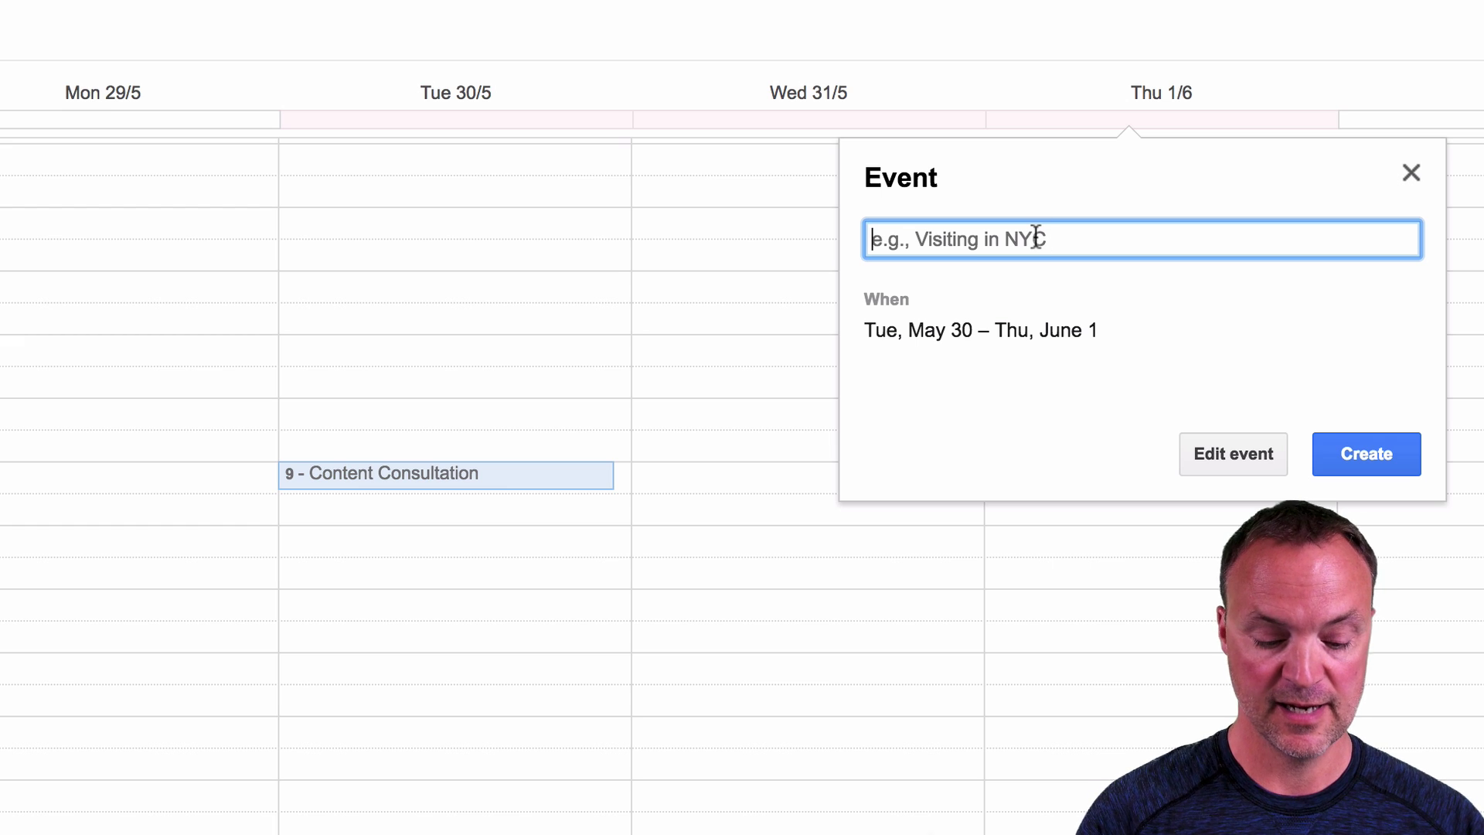
pyautogui.write('Ecamp')
pyautogui.press('BackSpace')
pyautogui.press('BackSpace')
pyautogui.press('BackSpace')
pyautogui.press('BackSpace')
pyautogui.write('xapmle')
pyautogui.click(1372, 455)
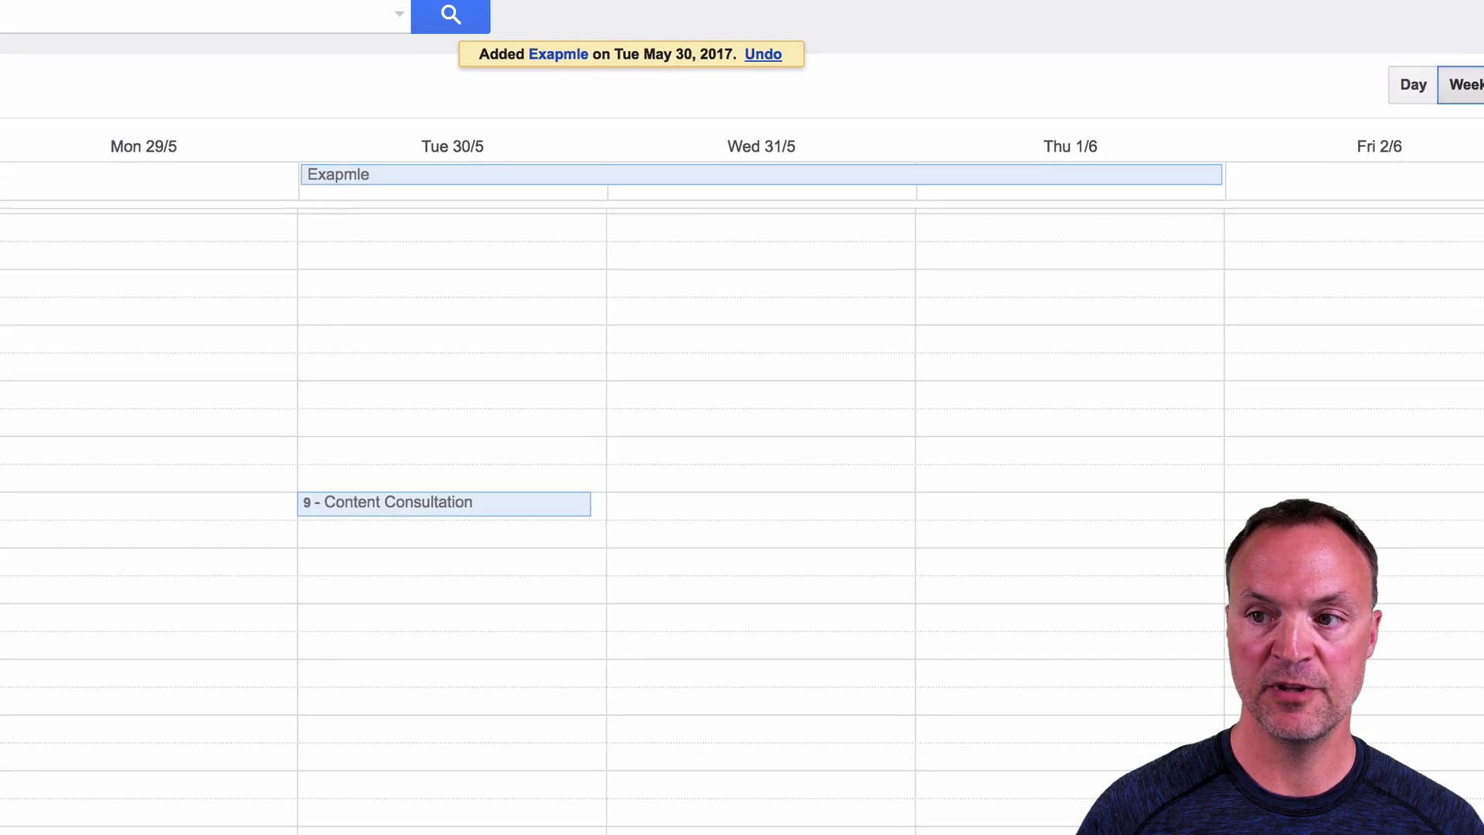
# Step: Switch to month view and discard an unwanted June 5–7 event selection
pyautogui.press('m')
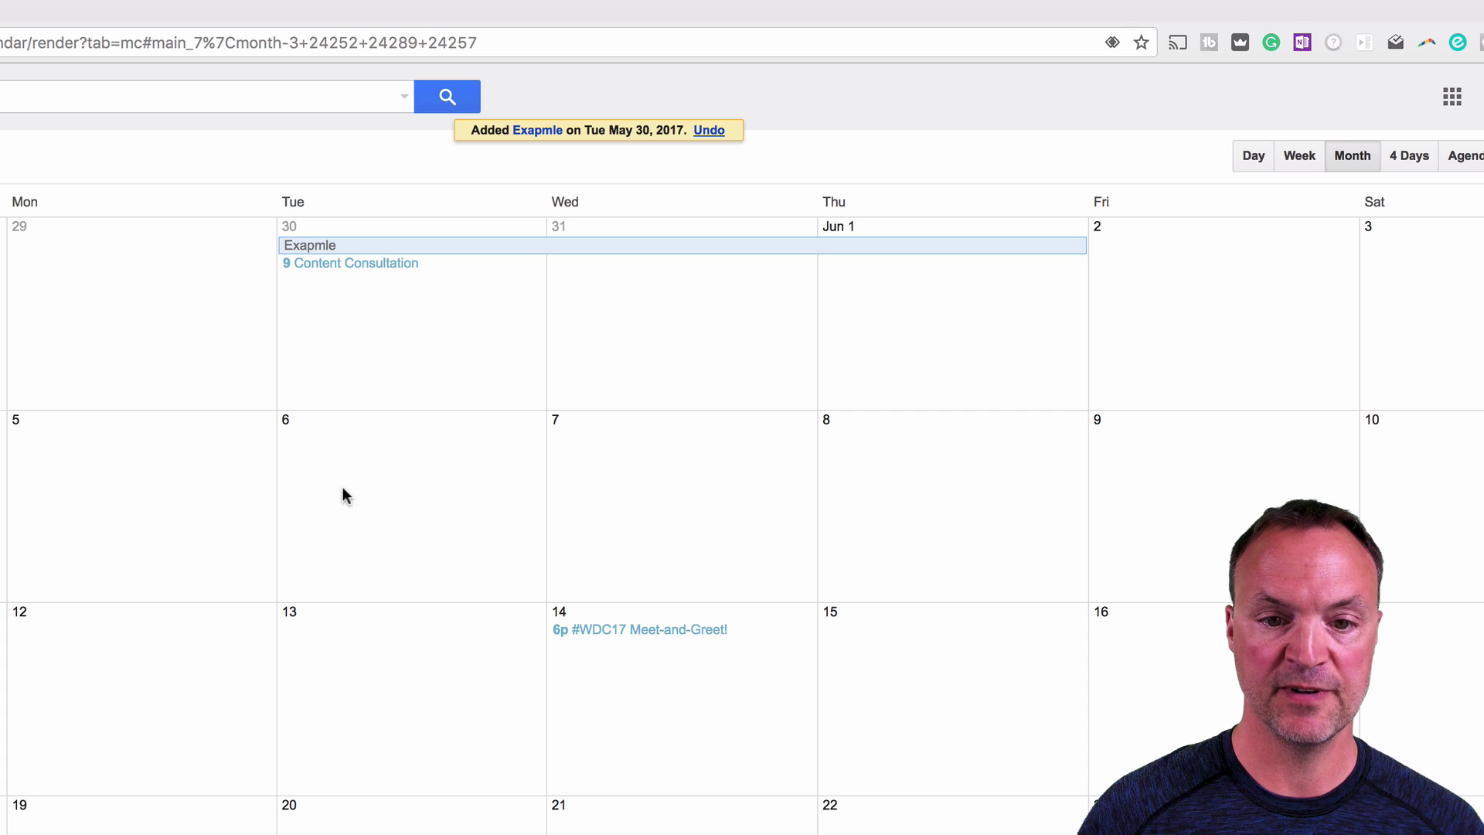
pyautogui.moveTo(147, 479); pyautogui.dragTo(796, 478)
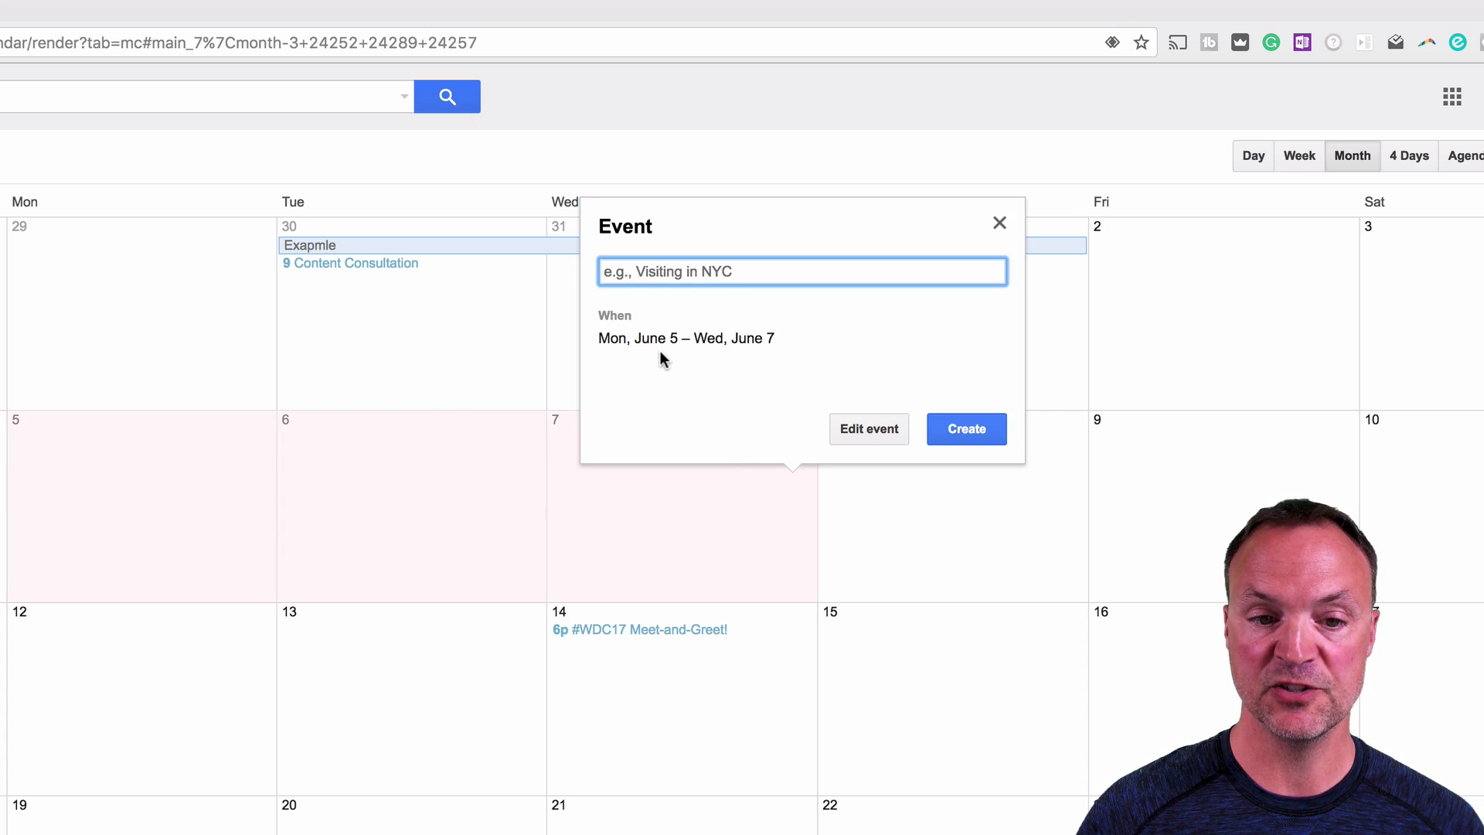
pyautogui.click(999, 223)
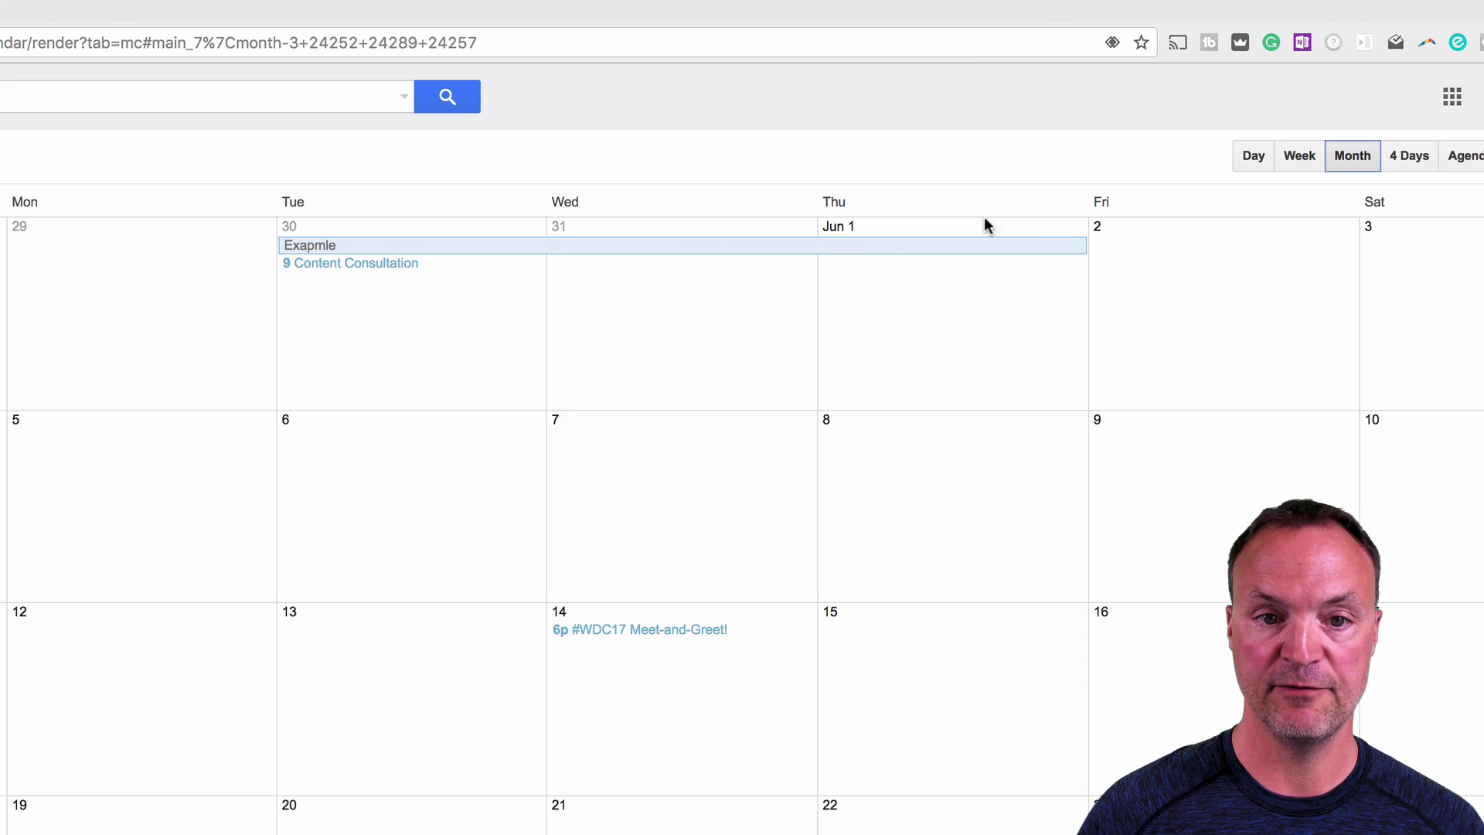
# Step: Return to week view and open the Exapmle event's full editing page
pyautogui.click(1300, 158)
pyautogui.click(513, 240)
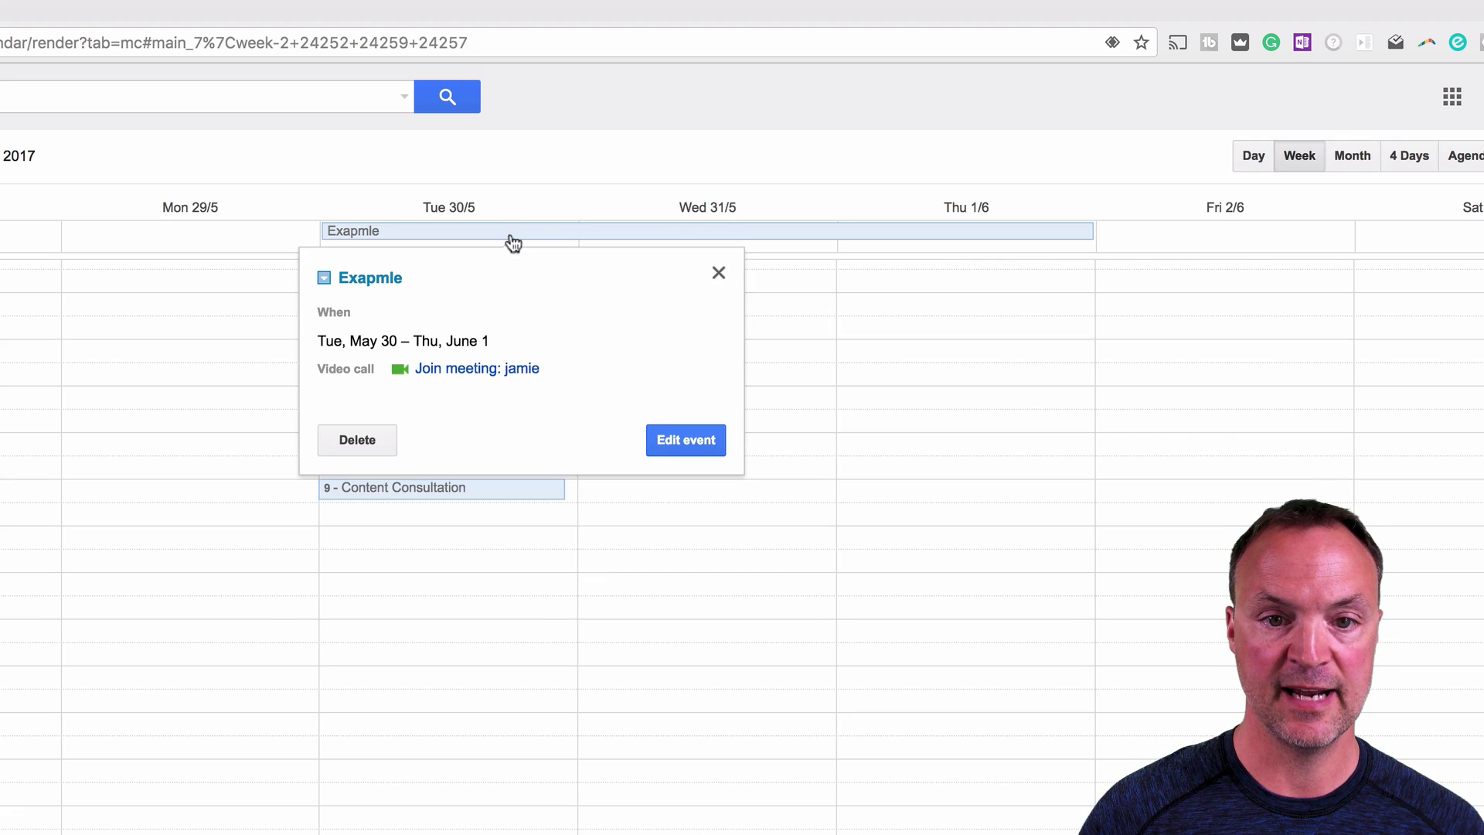
pyautogui.click(801, 320)
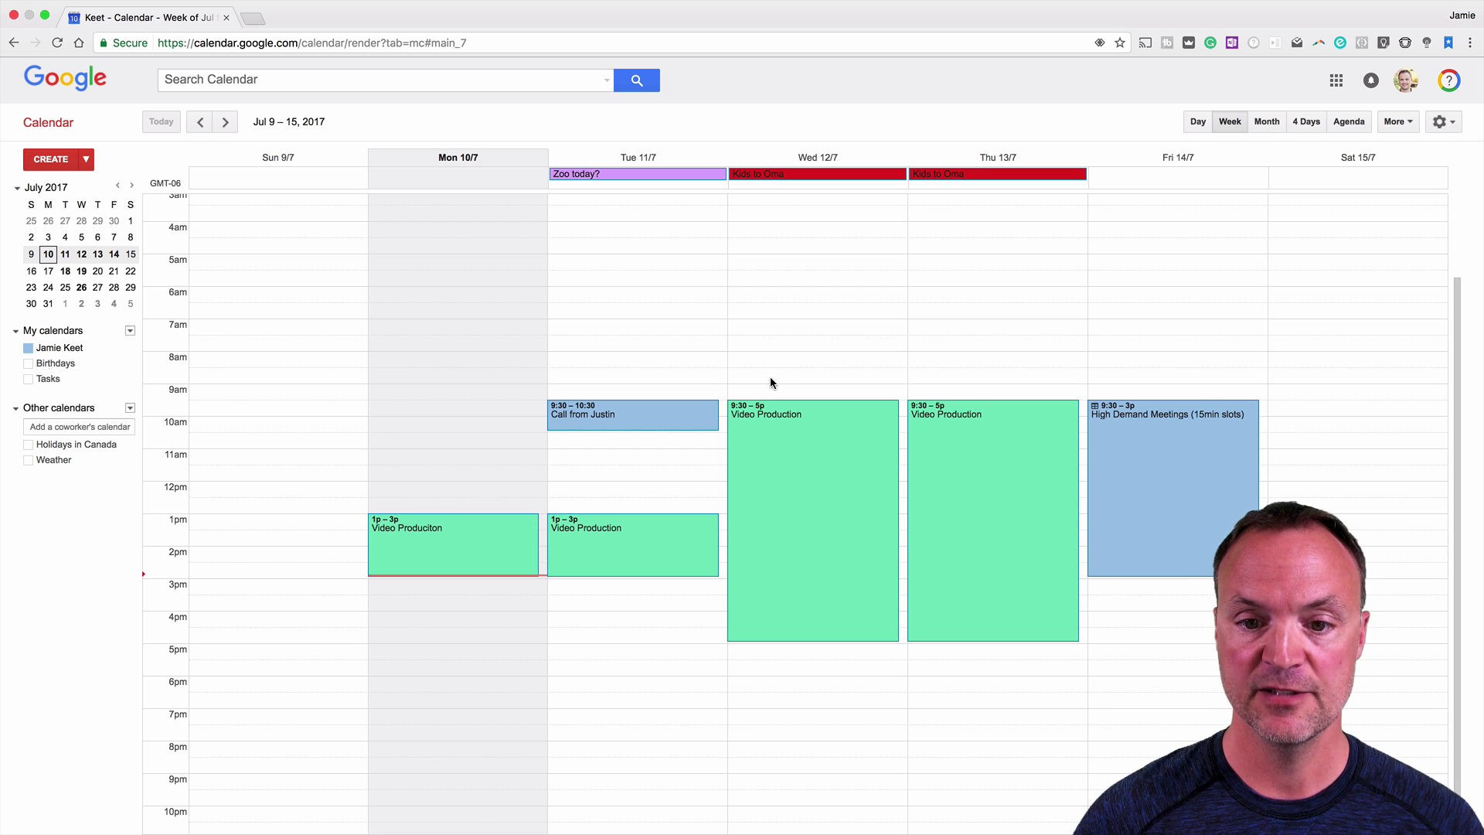
# Step: Create a new event at 8am on Wednesday, July 12, and open its Find a time schedule comparison
pyautogui.click(776, 363)
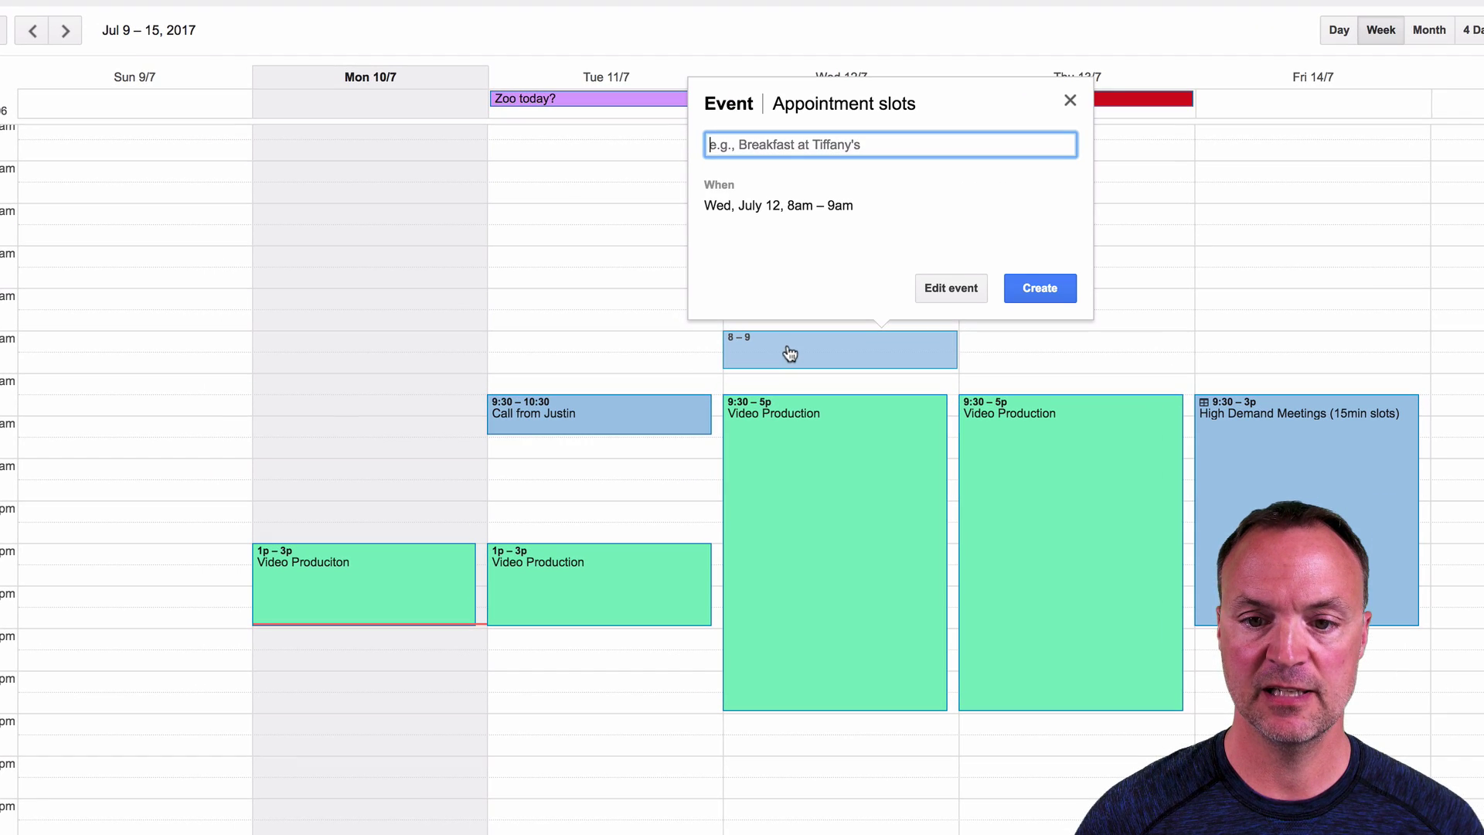
pyautogui.click(950, 288)
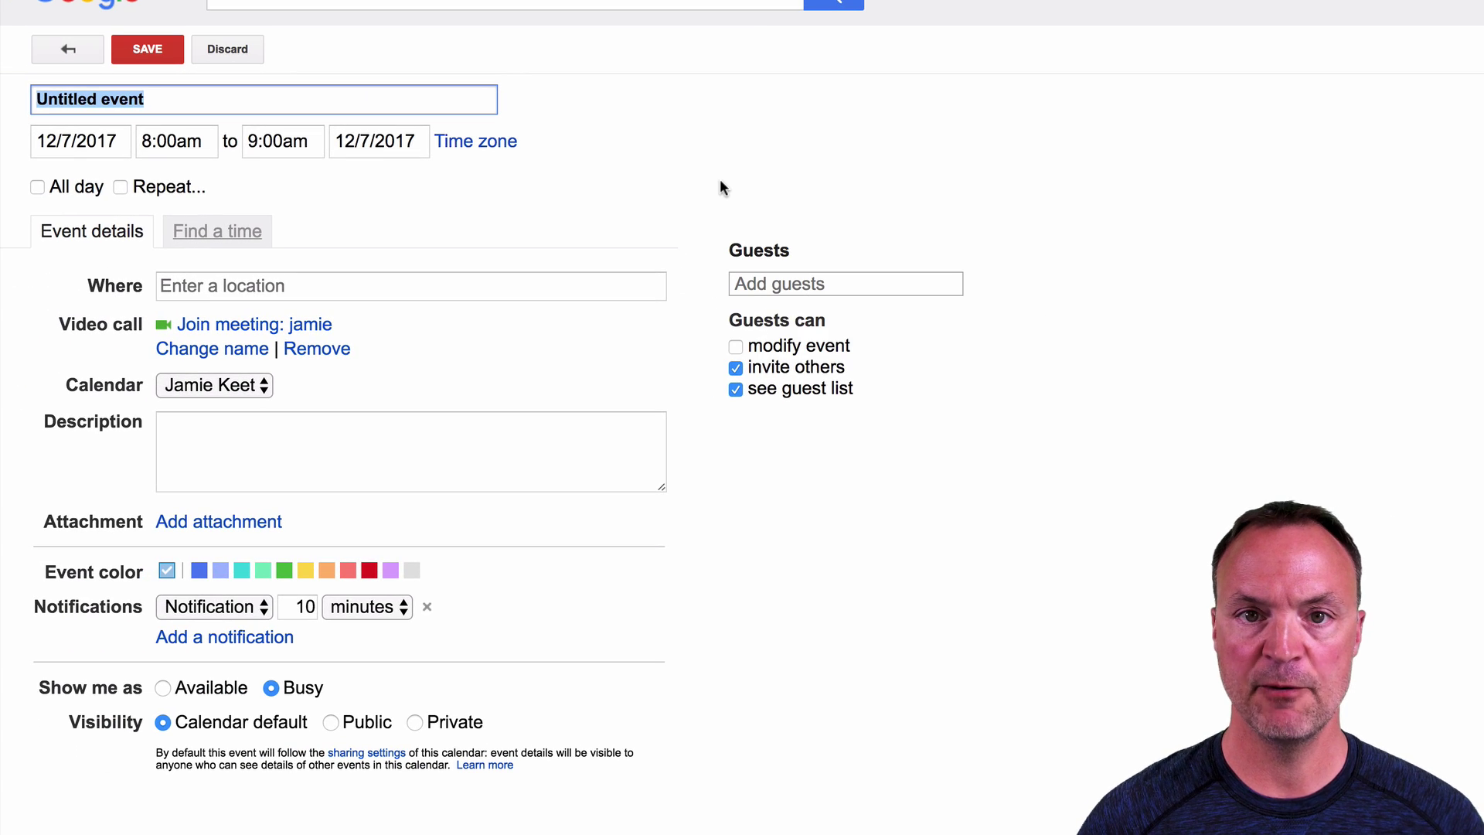
pyautogui.click(245, 233)
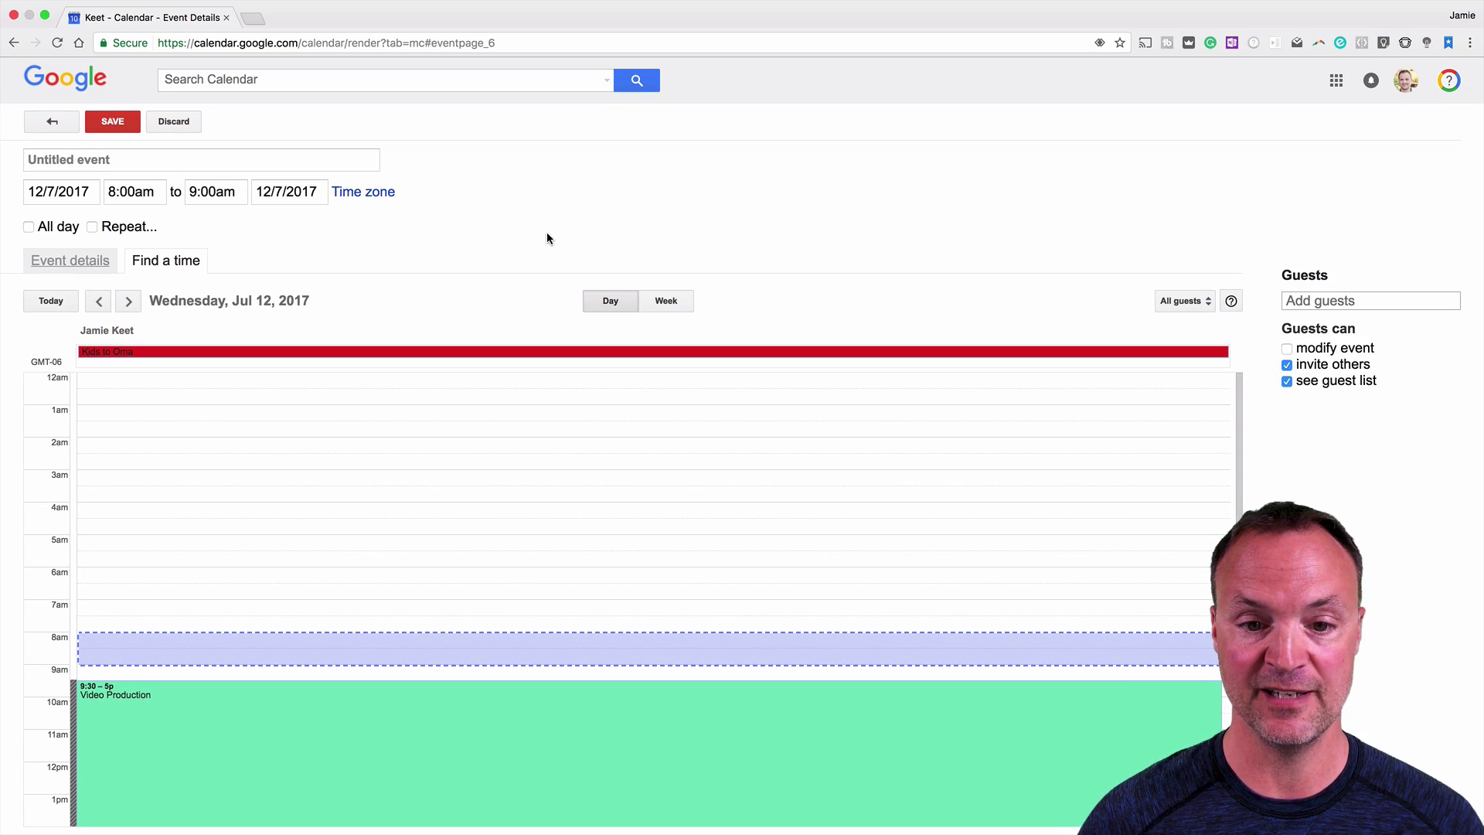
# Step: Invite the matching contact as a guest and move the event to 8:30–9:30am
pyautogui.click(1363, 301)
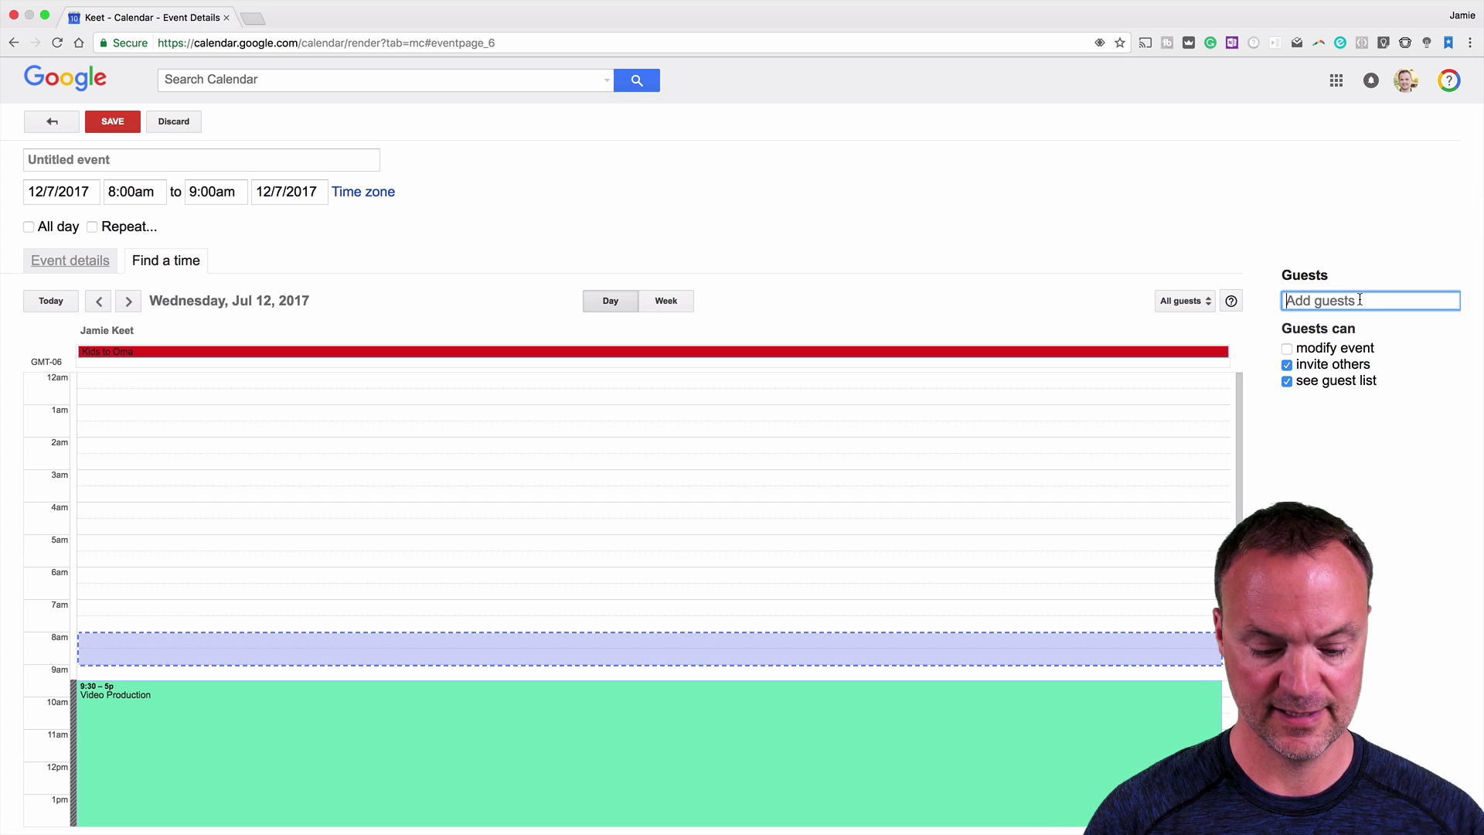
pyautogui.write('james')
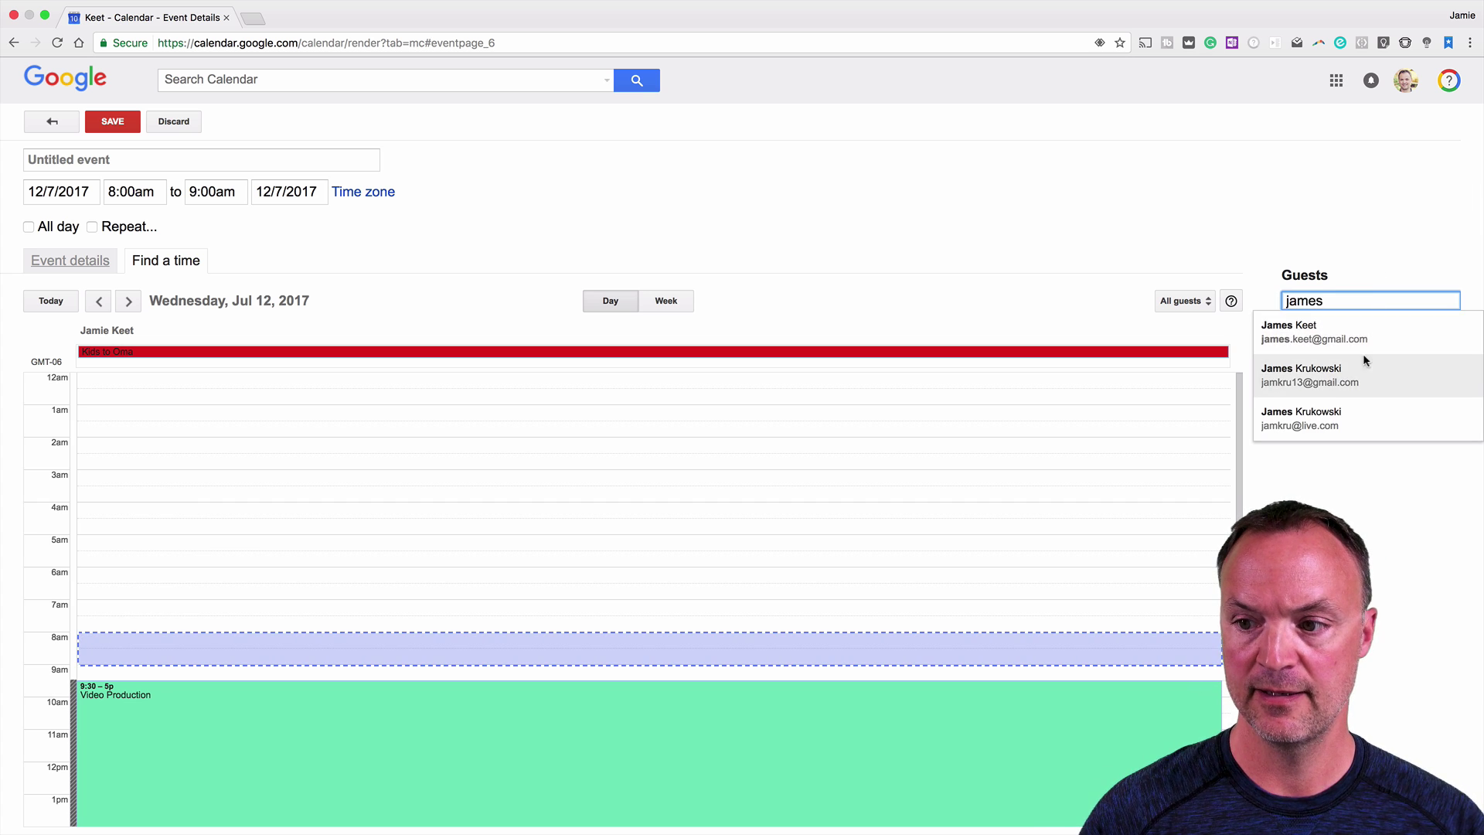
pyautogui.click(1367, 337)
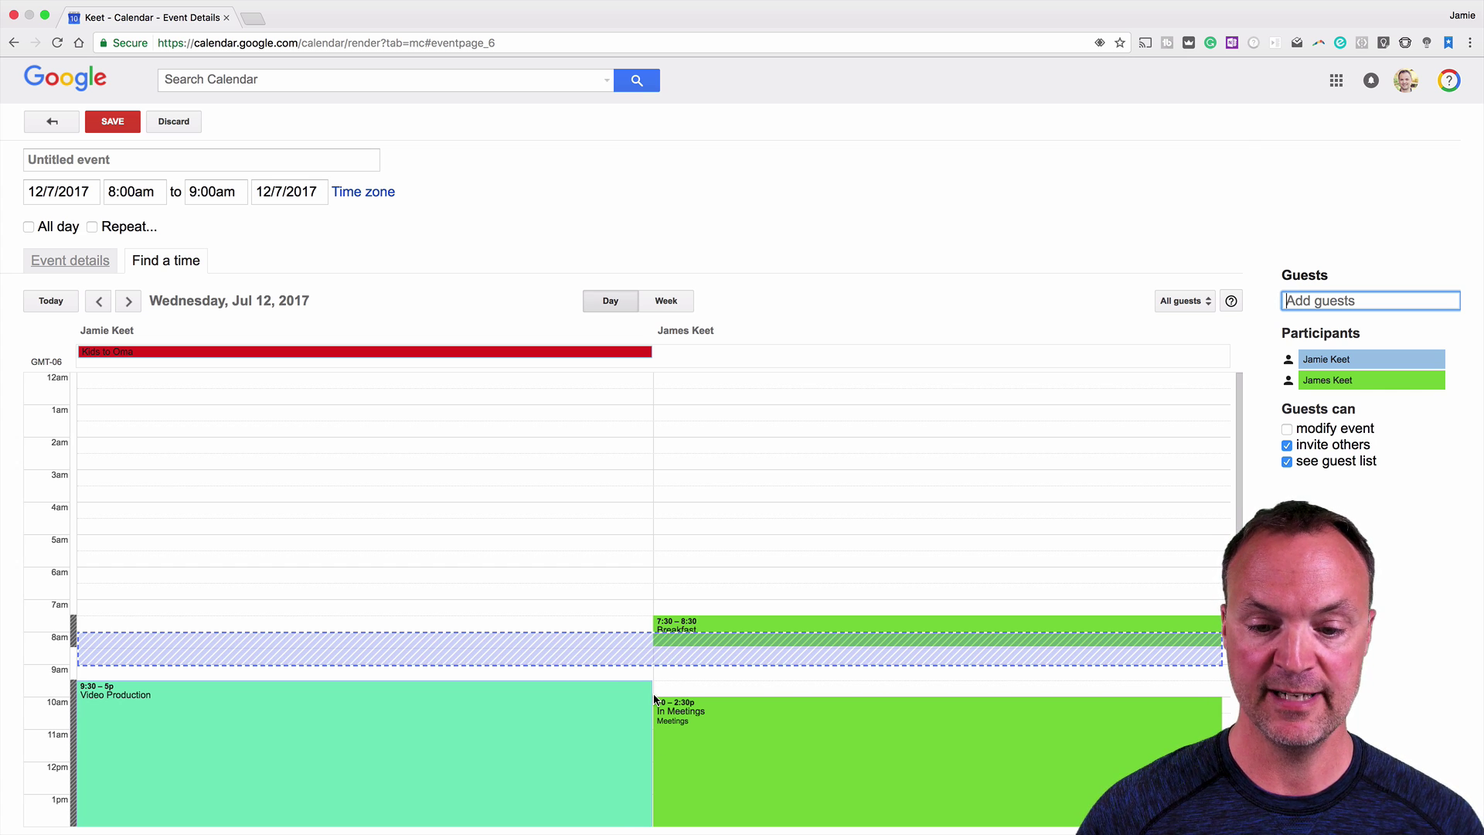
pyautogui.scroll(-5, 652, 694)
pyautogui.scroll(-3, 654, 699)
pyautogui.scroll(4, 654, 698)
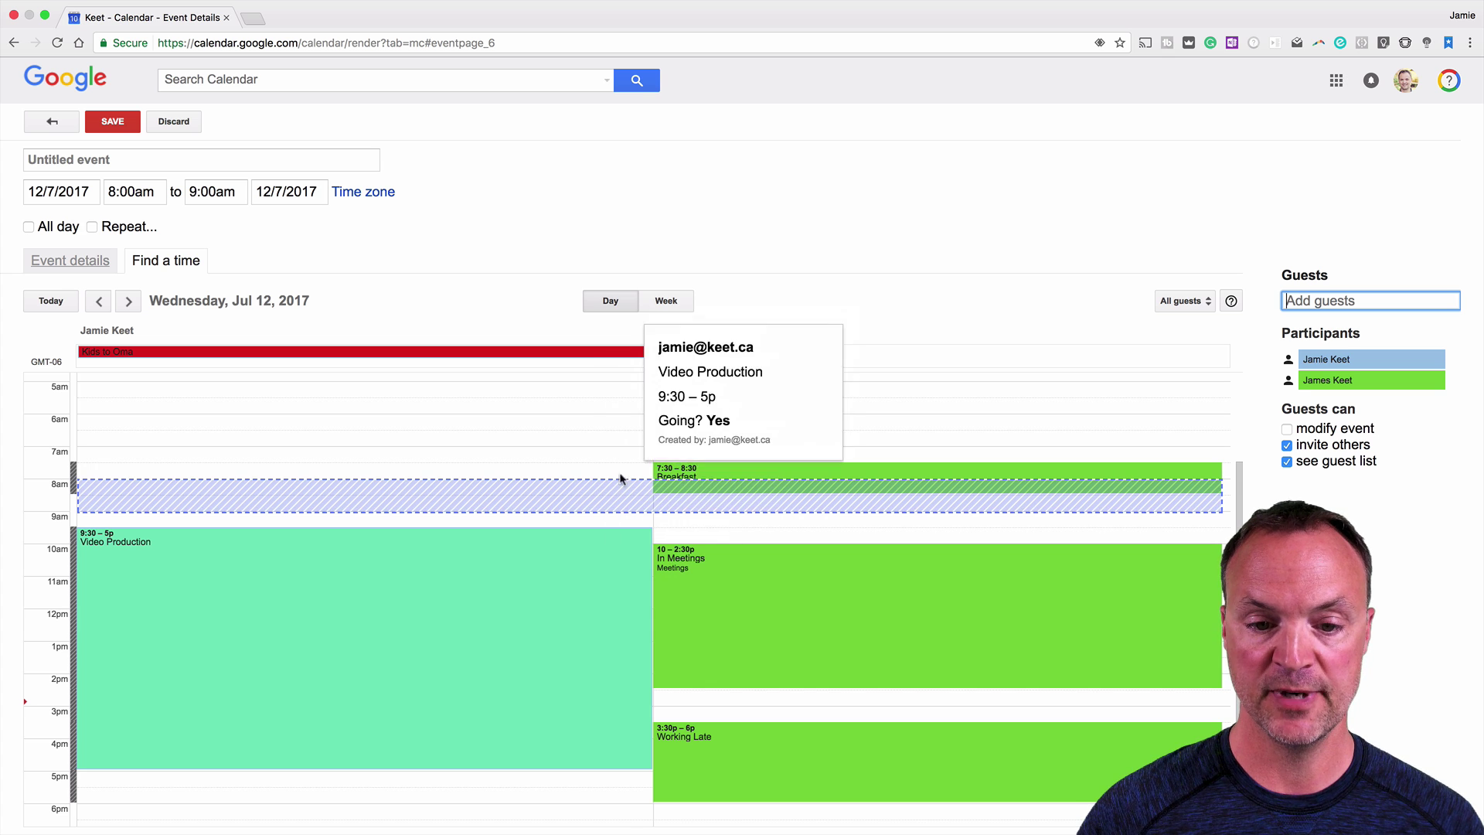
pyautogui.moveTo(616, 509); pyautogui.dragTo(617, 525)
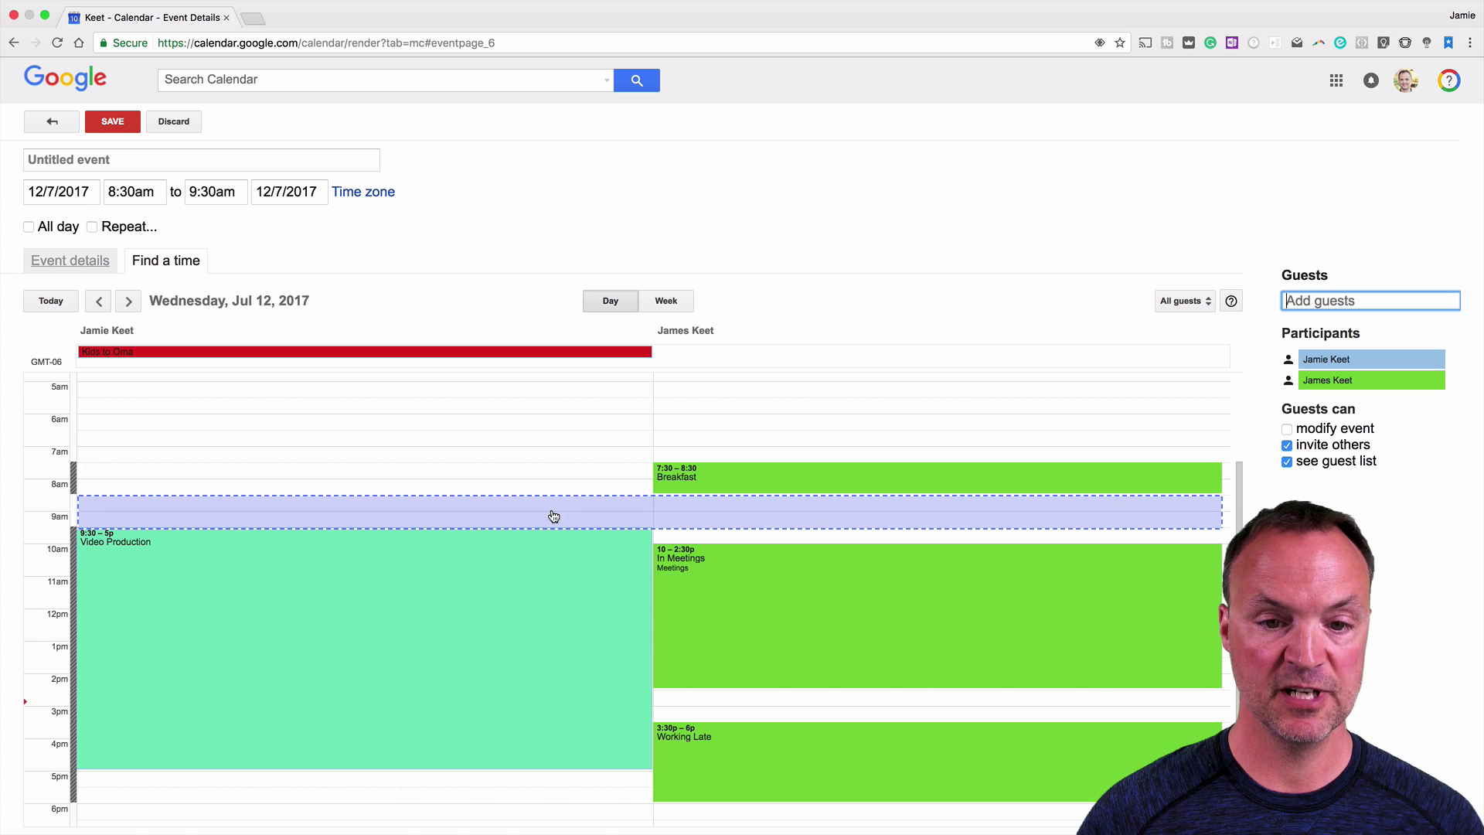
# Step: Title the event 'Breakfast Meeting', save it, and send the invitation to the external guest
pyautogui.click(181, 160)
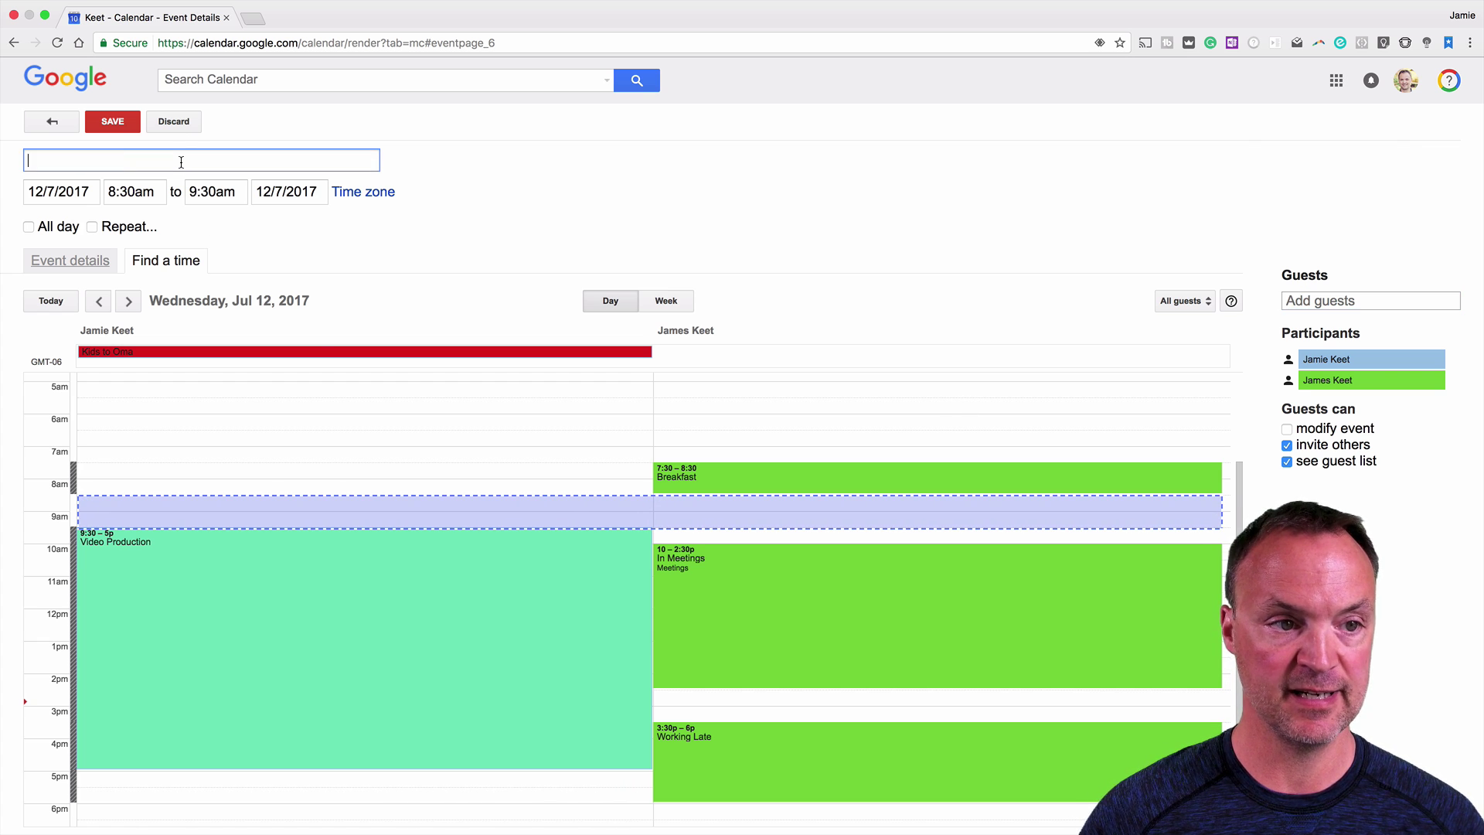
pyautogui.write('Brea')
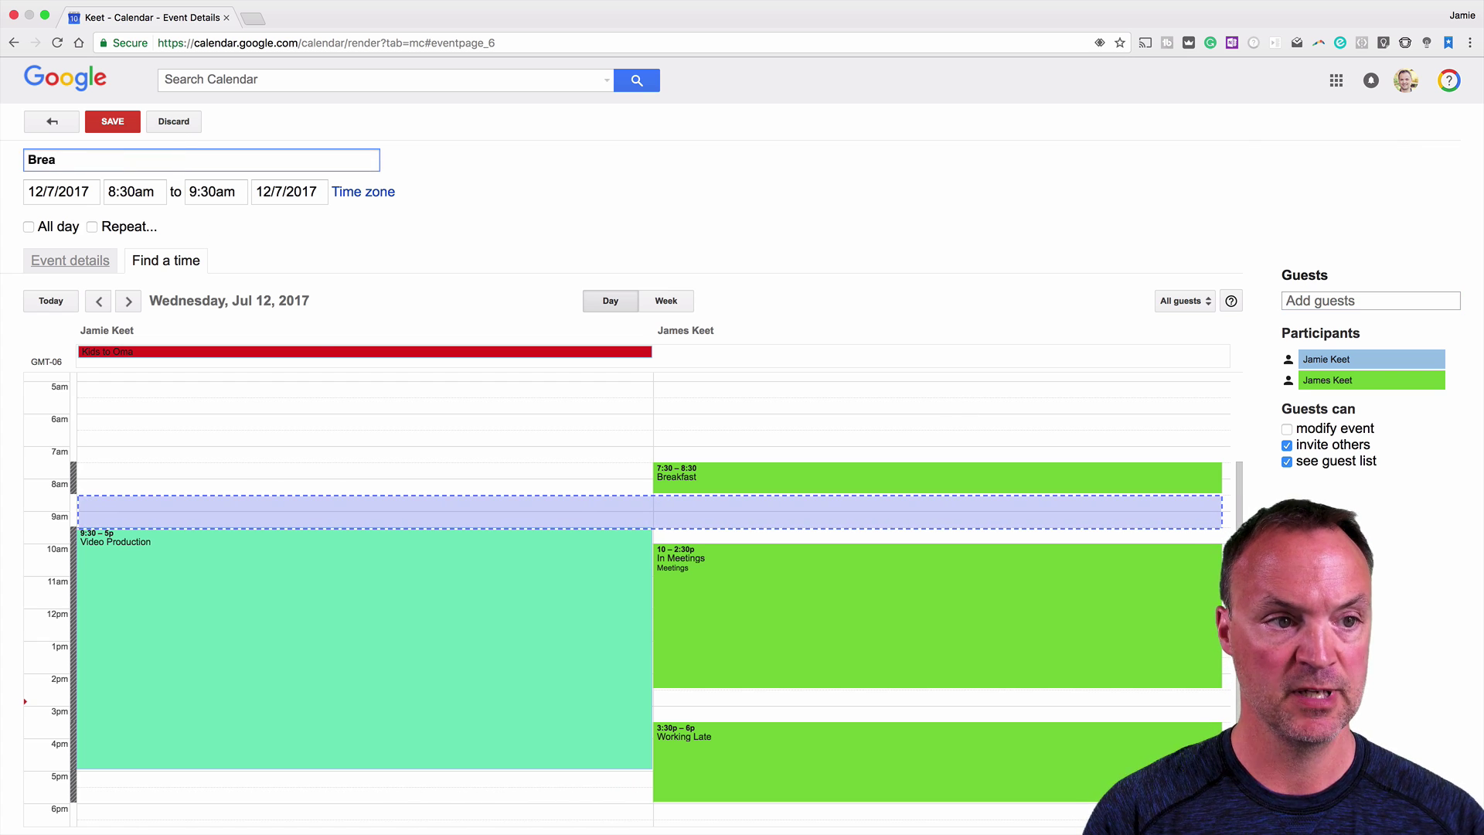
pyautogui.write('kfast Meeting')
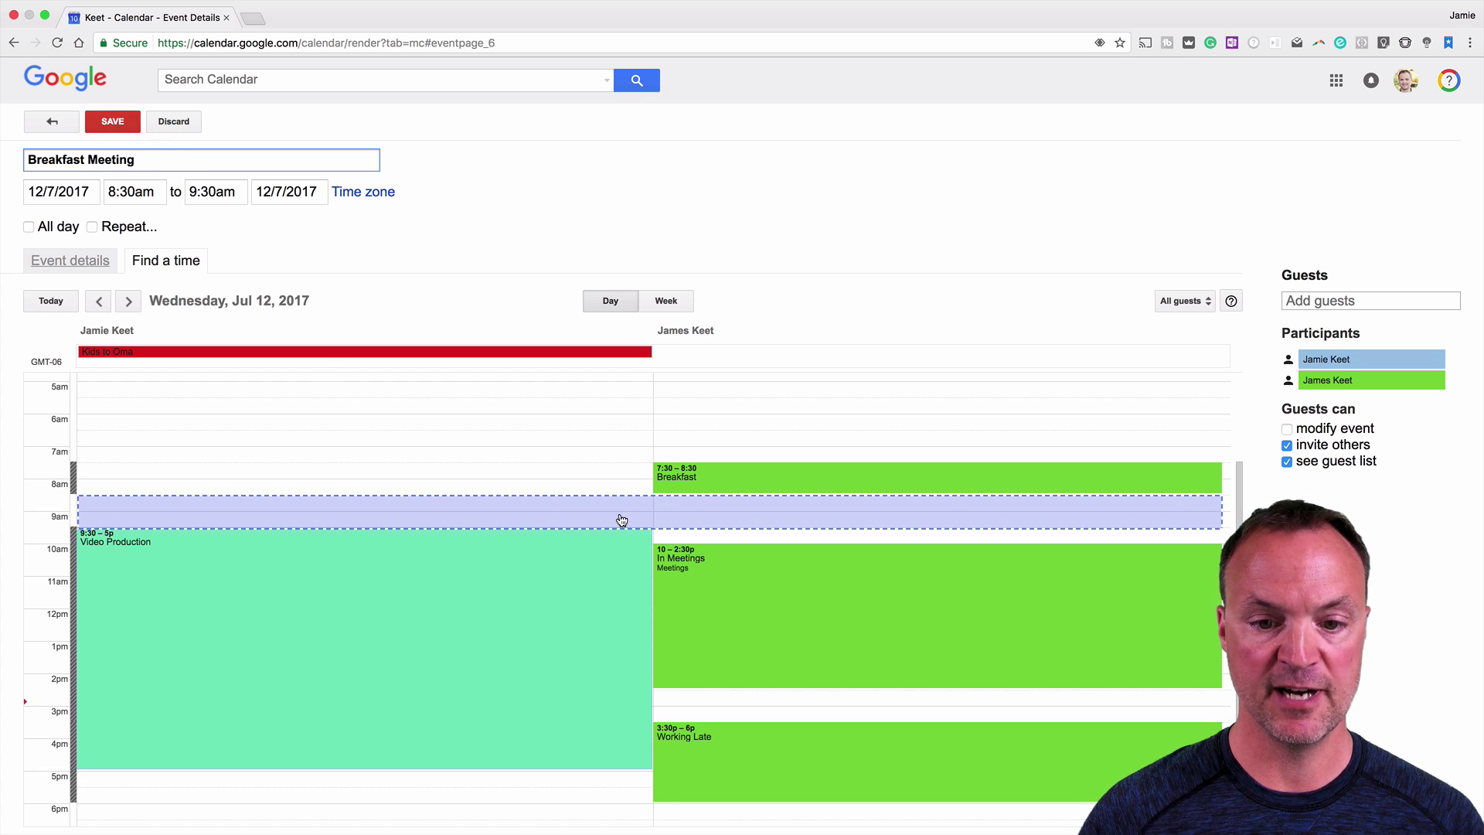
pyautogui.click(113, 122)
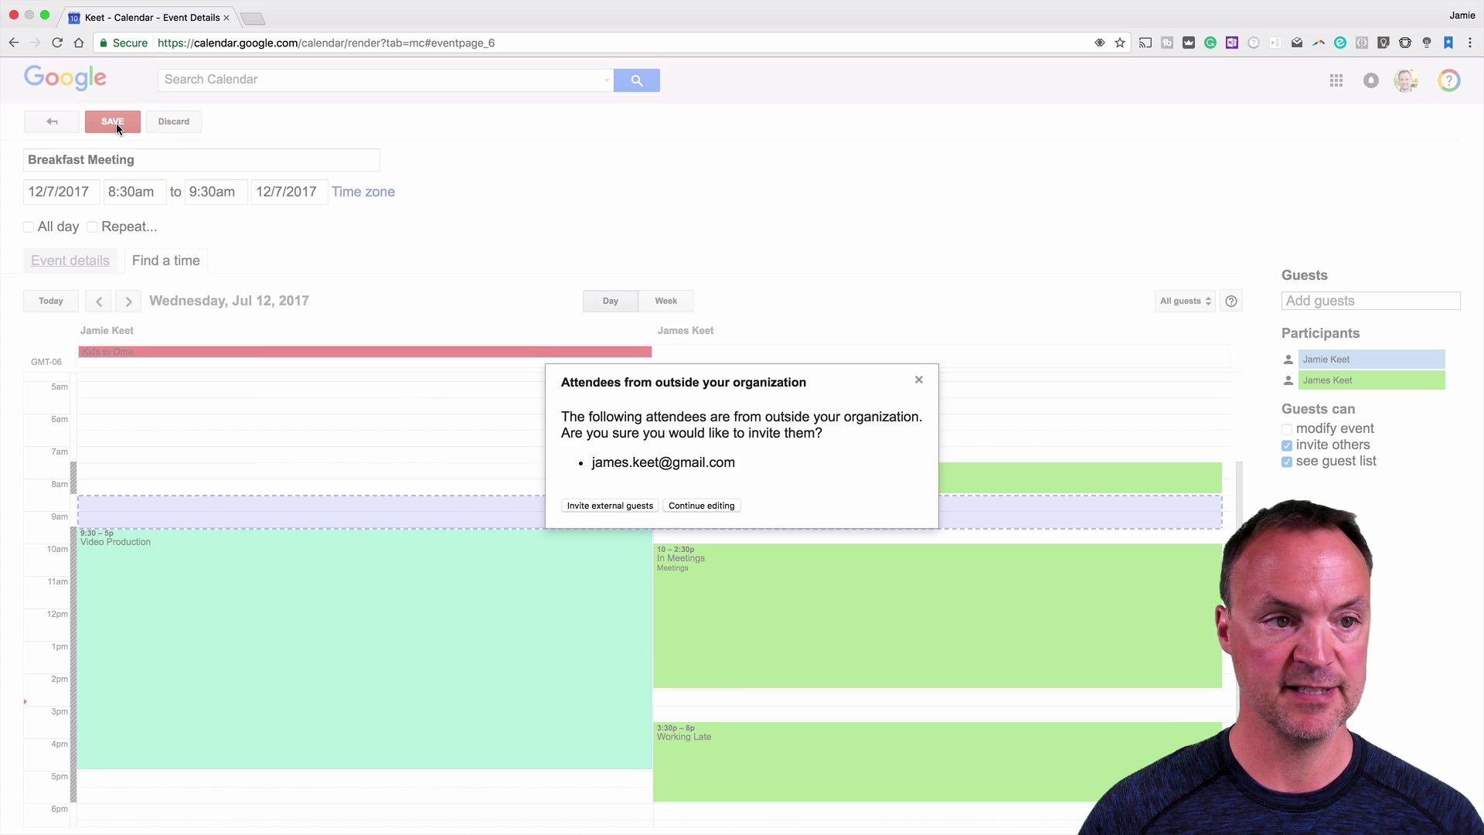
pyautogui.click(632, 508)
pyautogui.click(620, 475)
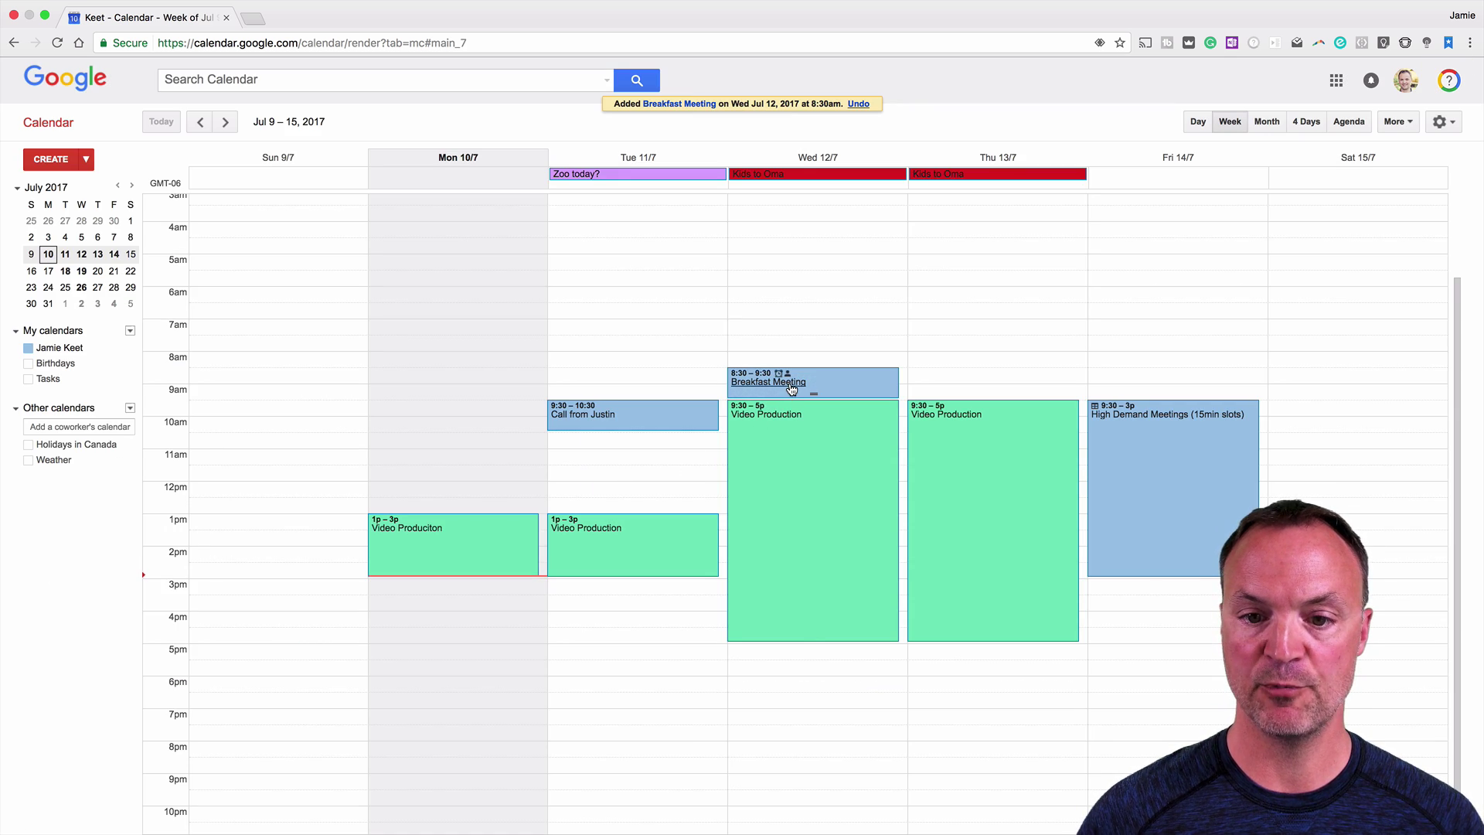